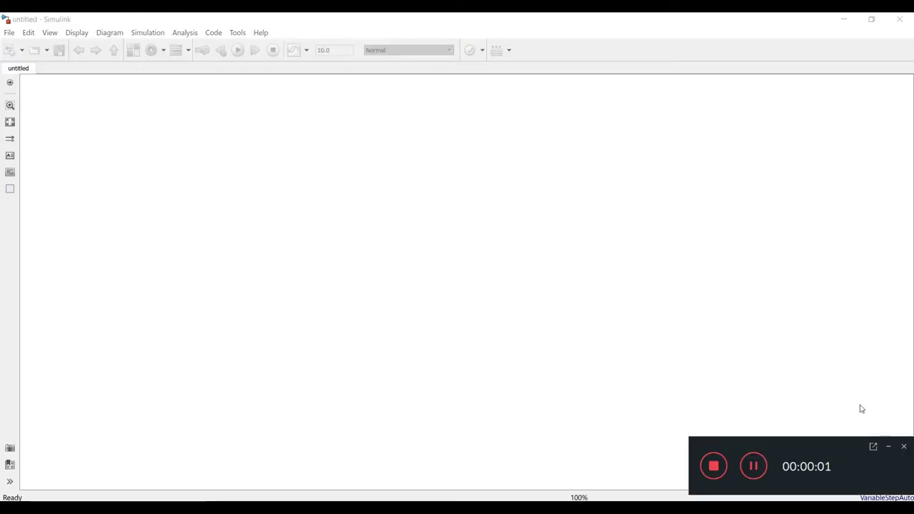
Search the Simulink library for "pulse" and add the Pulse Generator block to the untitled model.
click(888, 447)
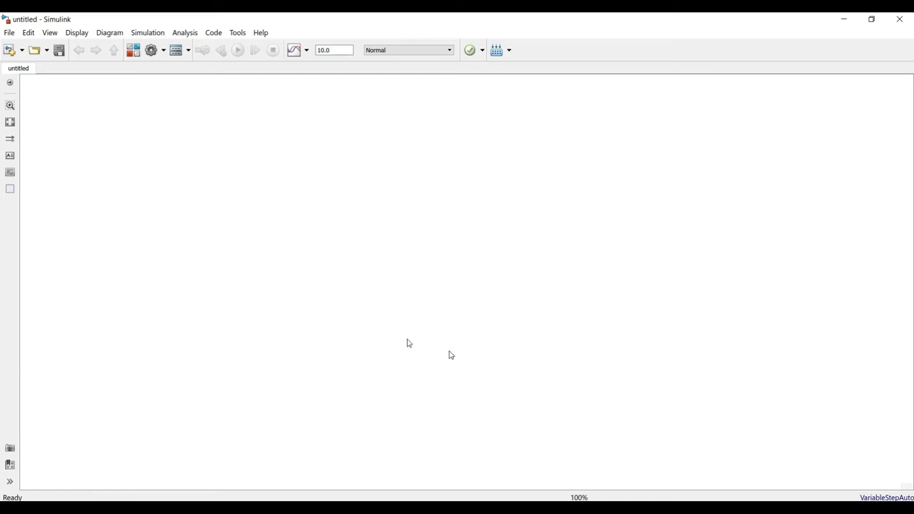
click(133, 50)
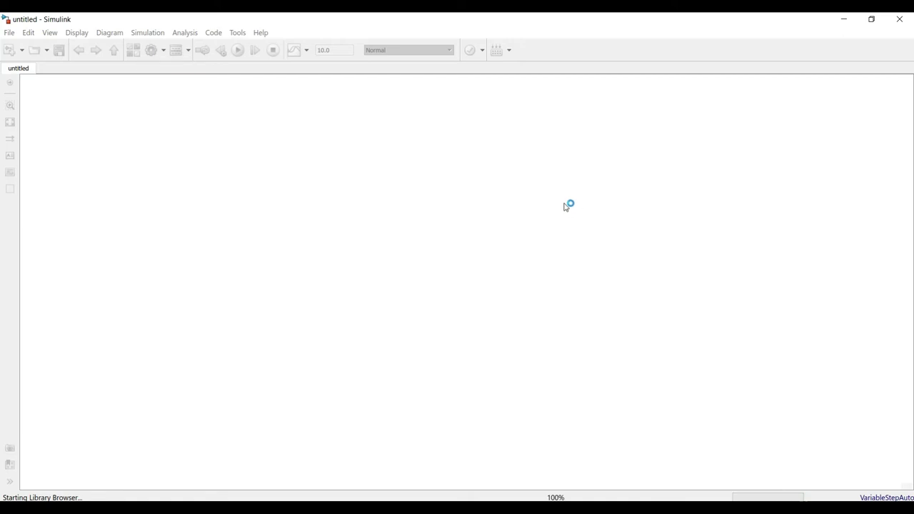
click(83, 33)
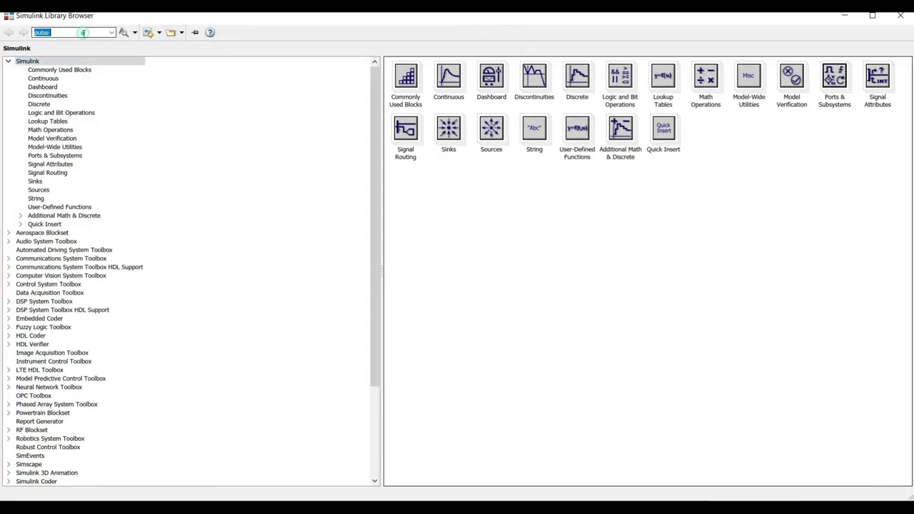
key(Return)
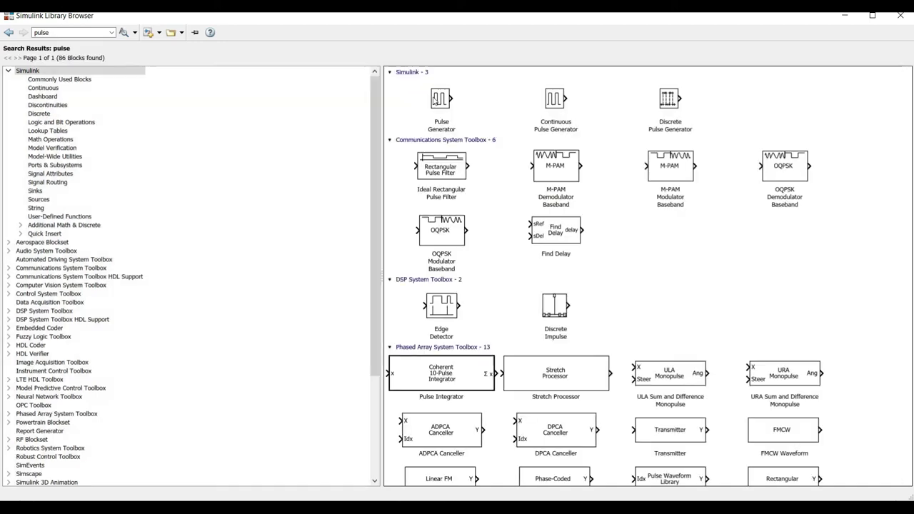
click(438, 98)
right_click(437, 100)
key(Escape)
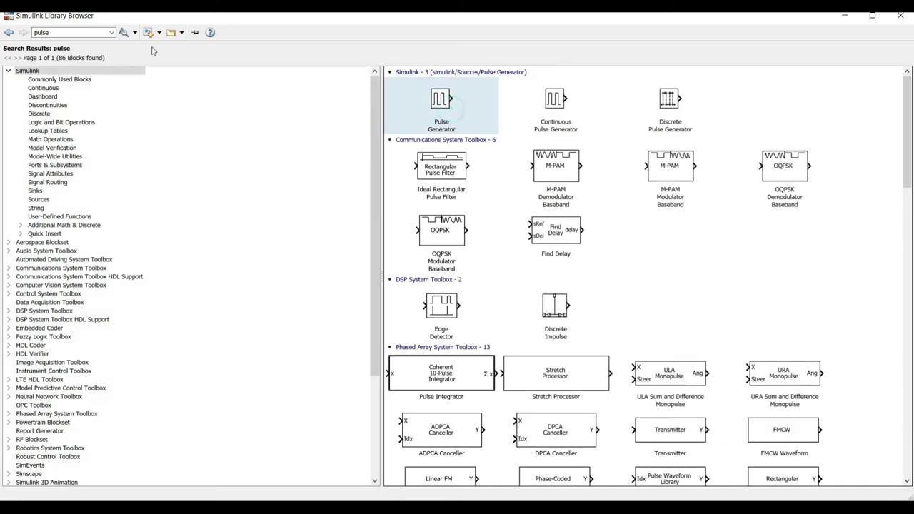
Search the library for "powergui" and add the powergui block to the untitled model.
click(68, 32)
text(powe)
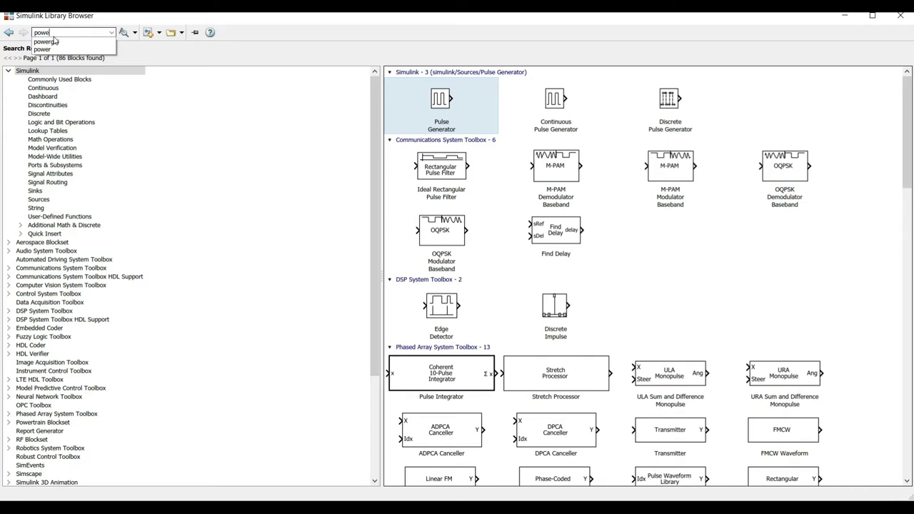
text(r)
click(53, 41)
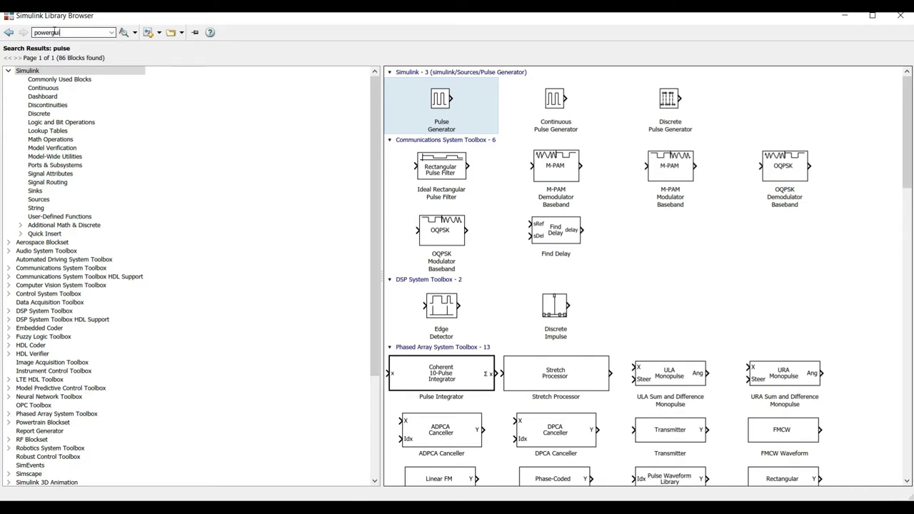
double_click(87, 32)
scroll(139, 140, down, 2)
scroll(139, 141, up, 2)
double_click(87, 33)
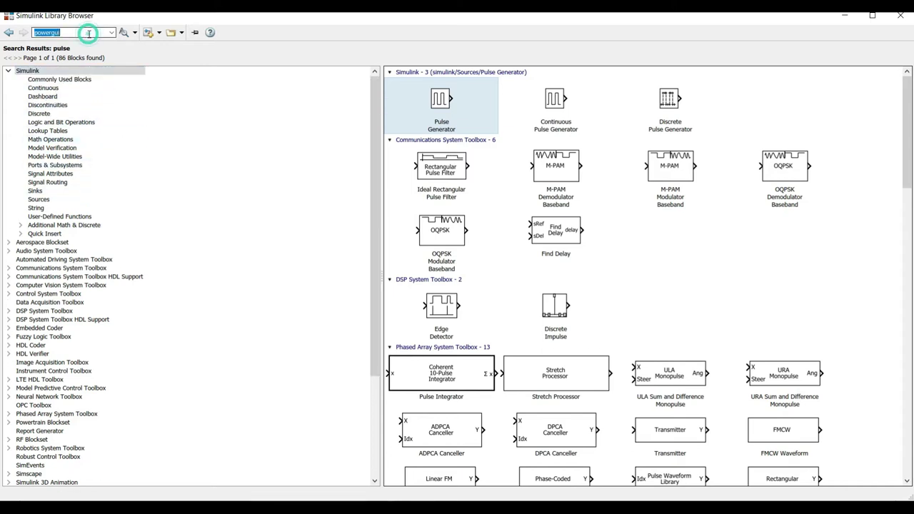
key(Return)
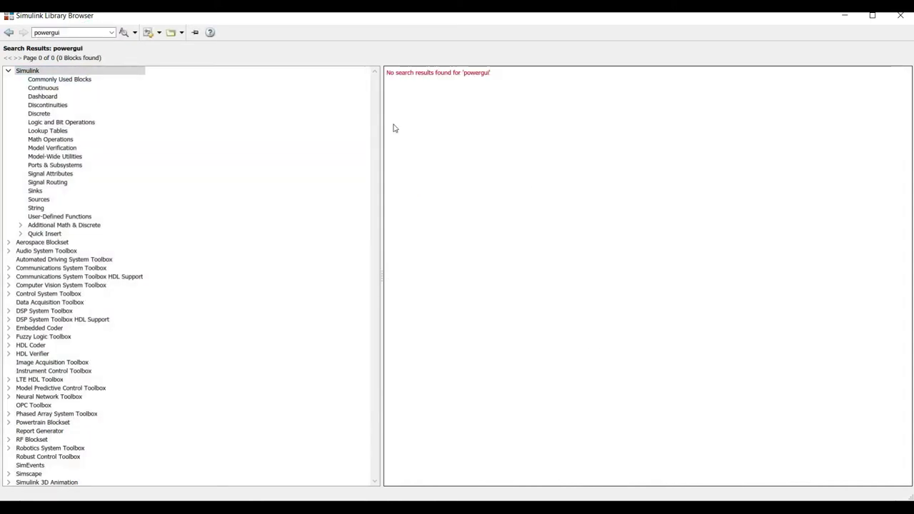
key(Return)
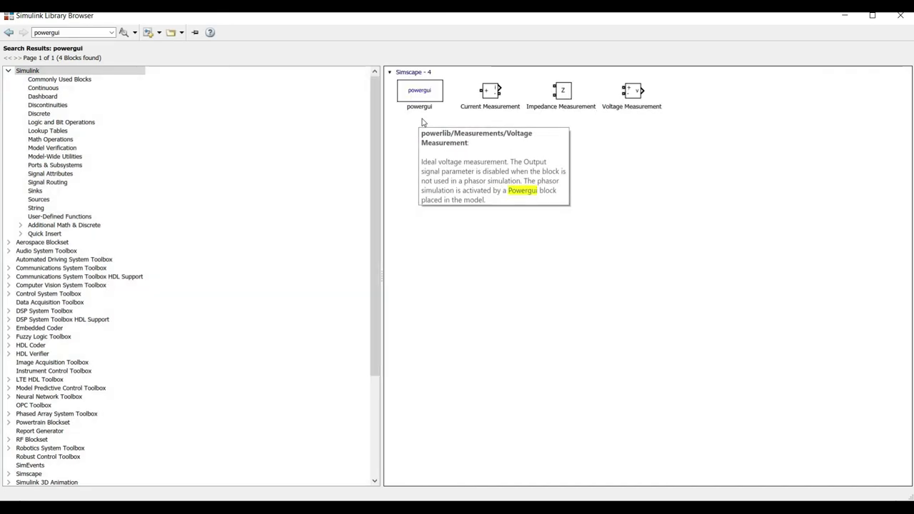
click(426, 107)
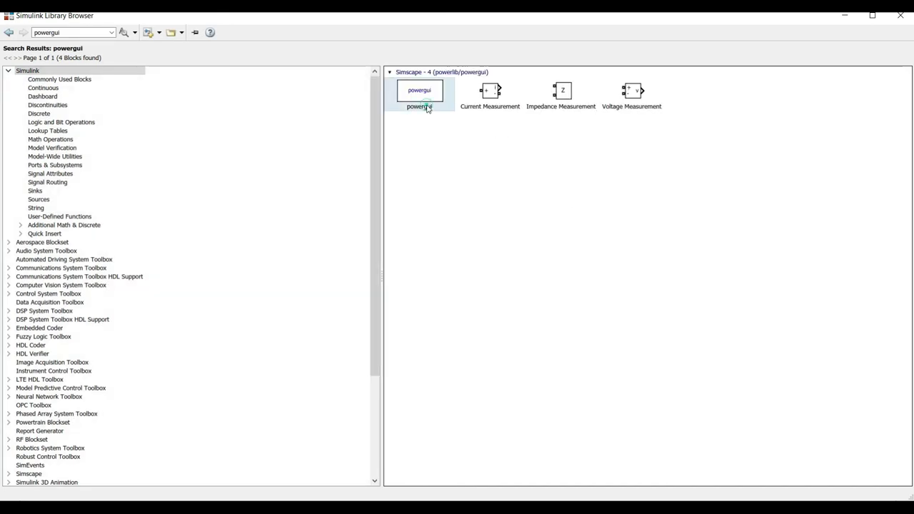
drag(443, 110, 483, 98)
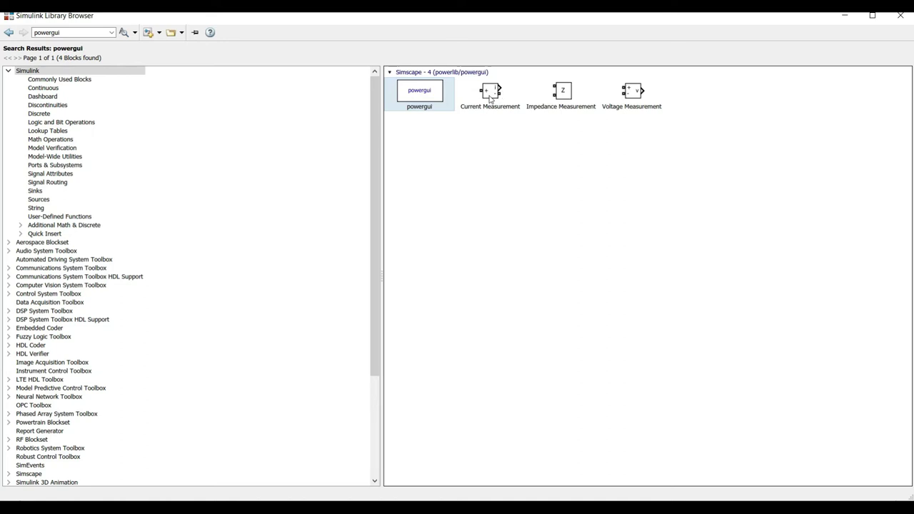
click(490, 98)
double_click(57, 32)
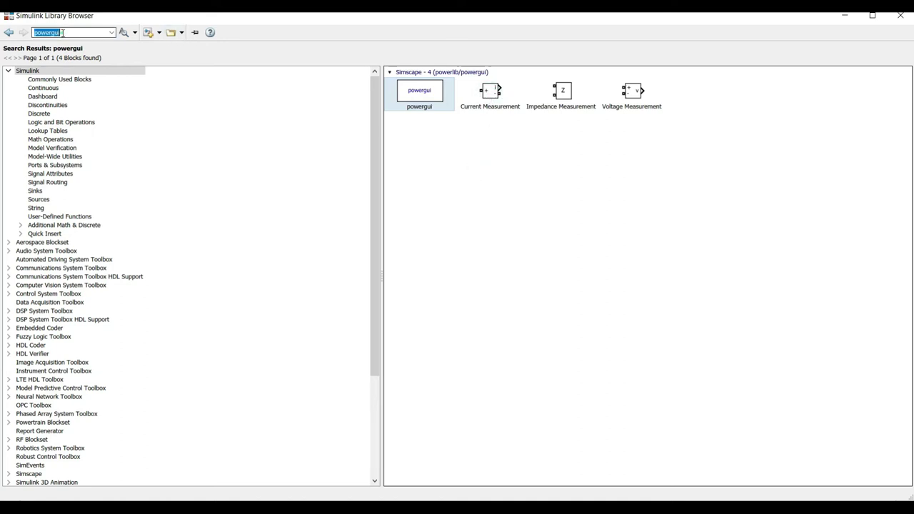
right_click(646, 127)
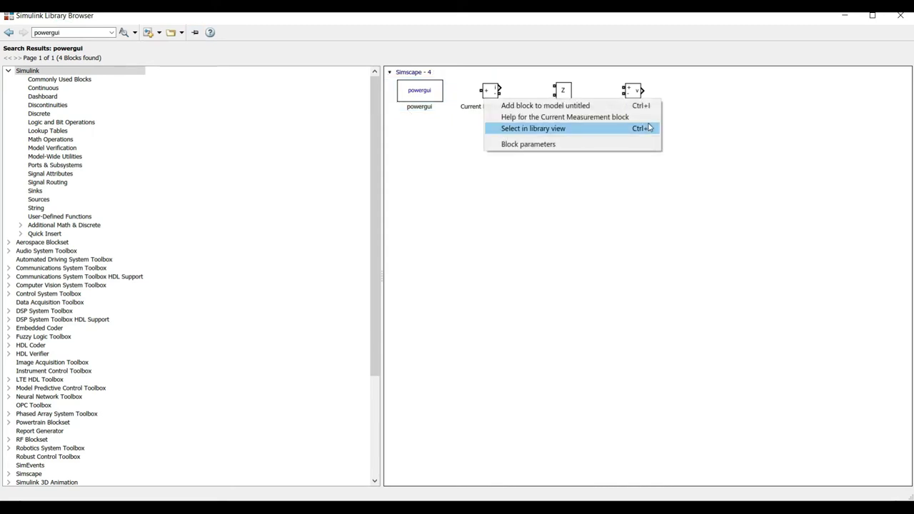
click(598, 176)
Search the library for "multimeter" and add the Multimeter block to the model.
double_click(69, 33)
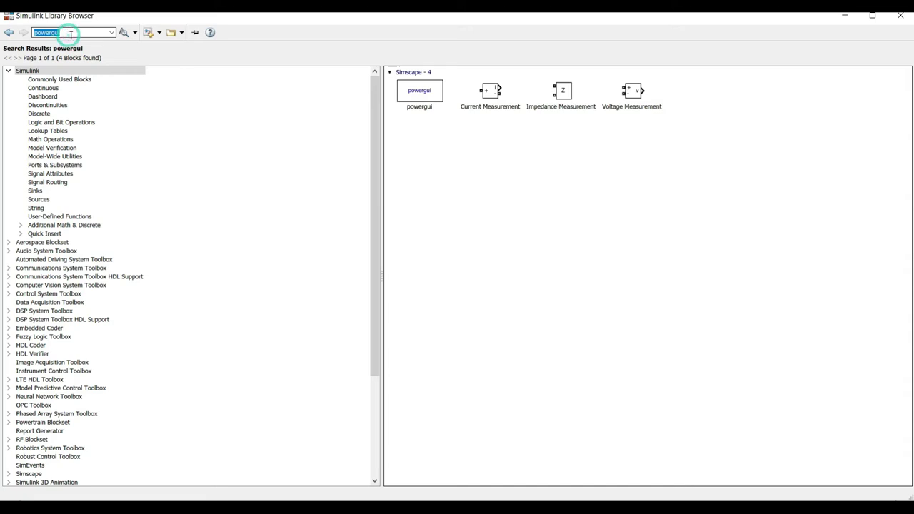
text(multimeter)
key(Return)
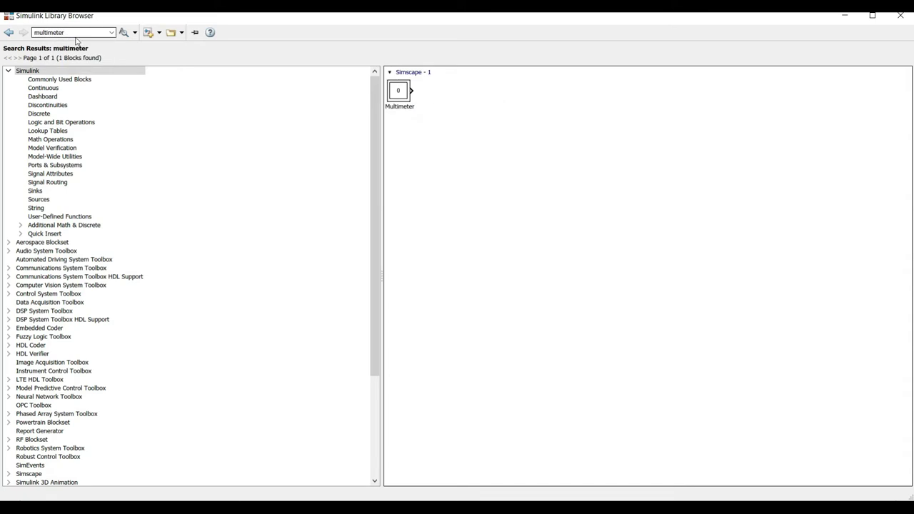
click(398, 90)
right_click(404, 84)
click(429, 88)
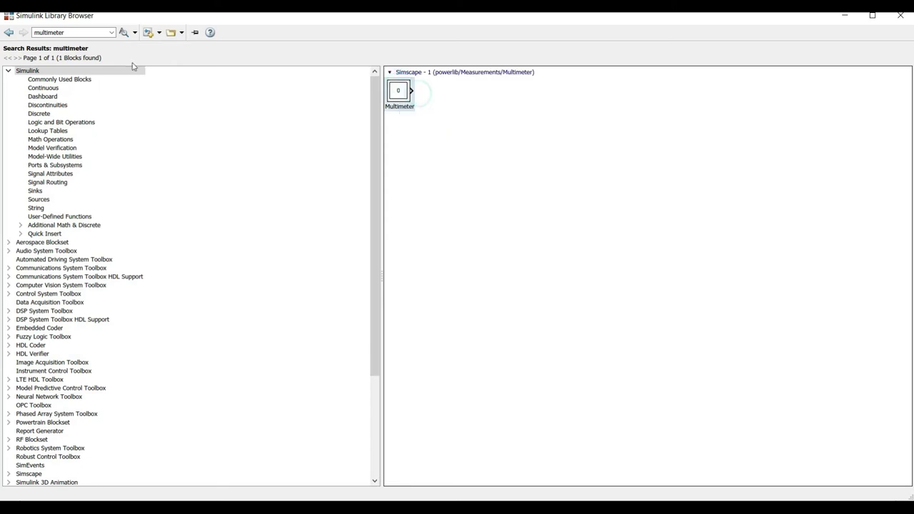
Add three AC Voltage Source blocks from Simscape/Power Systems/Specialized Technology/Fundamental Blocks/Electrical Sources to the model.
click(39, 475)
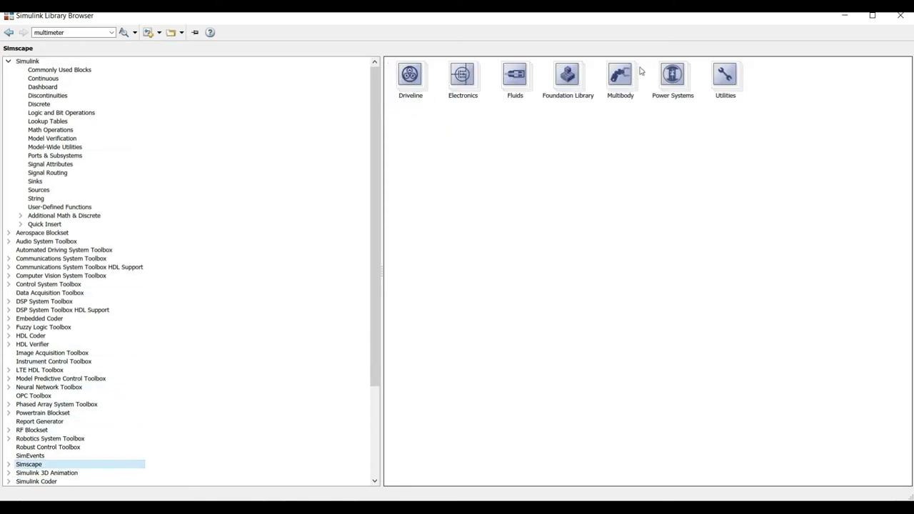
double_click(670, 74)
double_click(463, 74)
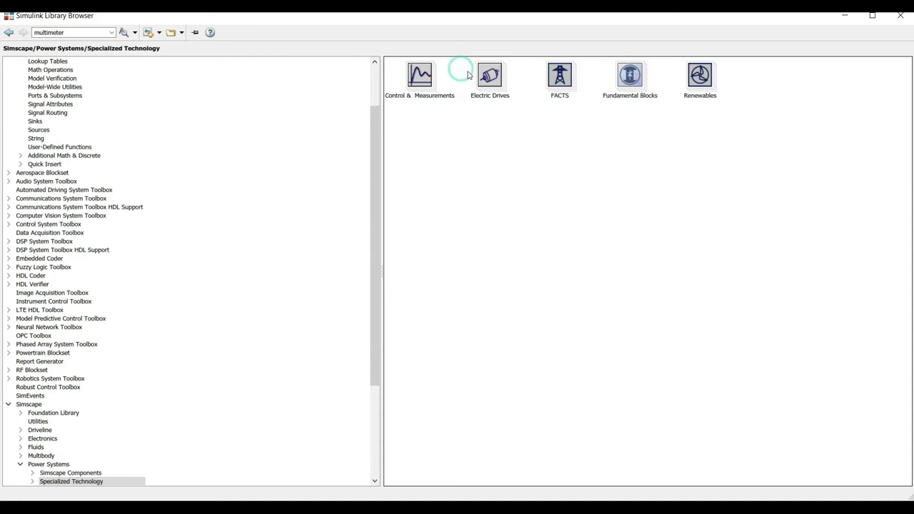
double_click(631, 76)
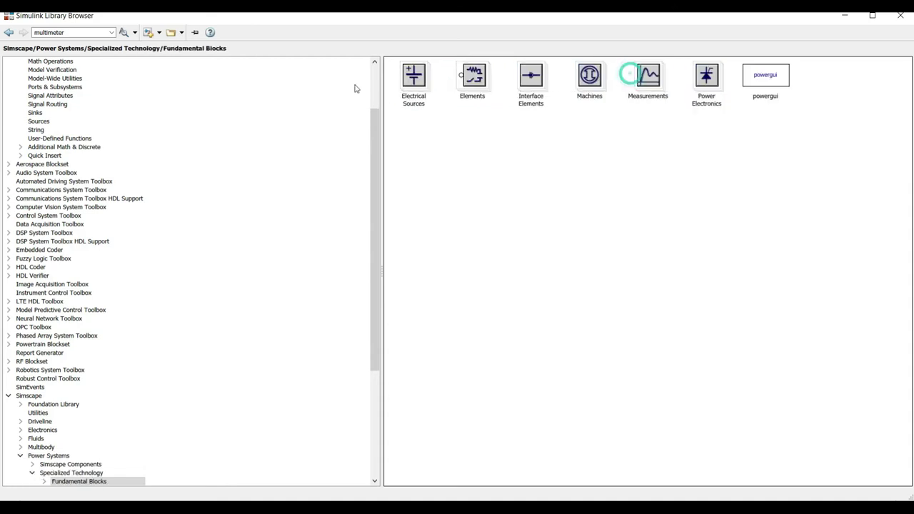
double_click(414, 76)
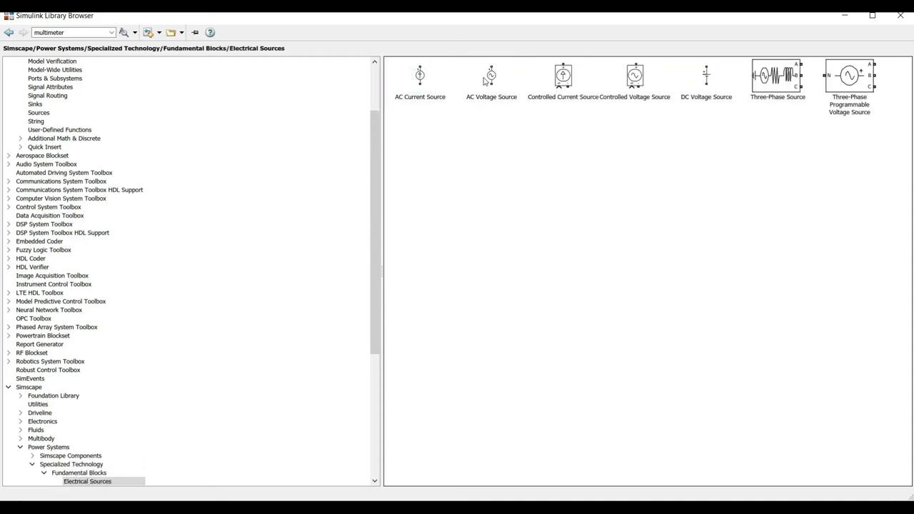
click(485, 78)
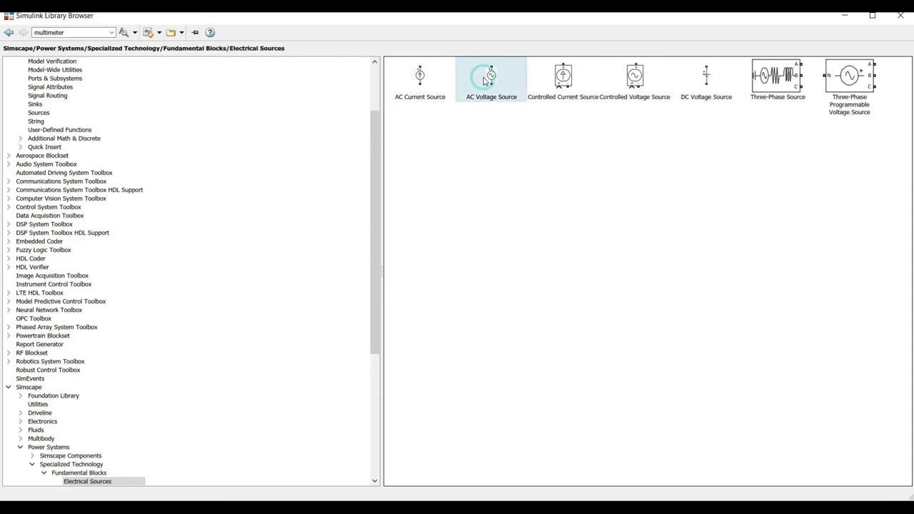
right_click(521, 93)
click(528, 98)
Add a Series RLC Branch from the Elements library of Fundamental Blocks to the model.
click(10, 32)
double_click(490, 80)
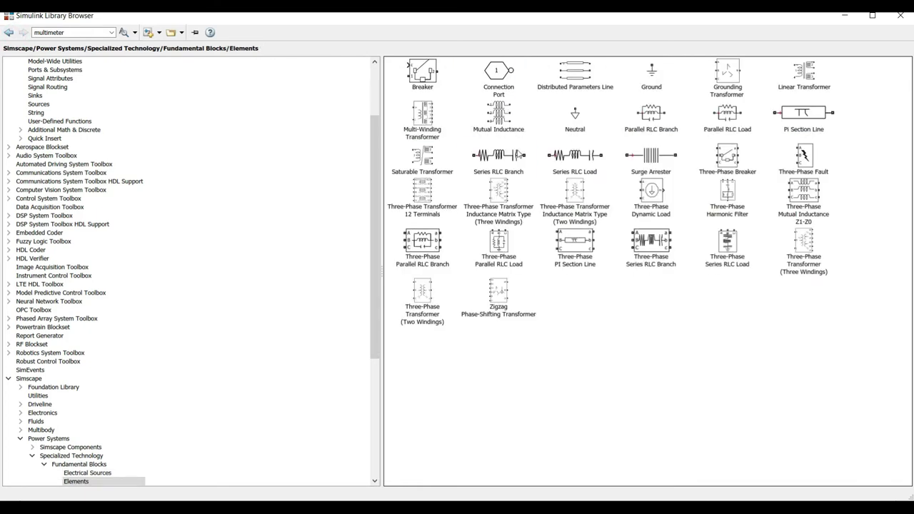
click(520, 153)
key(ctrl+i)
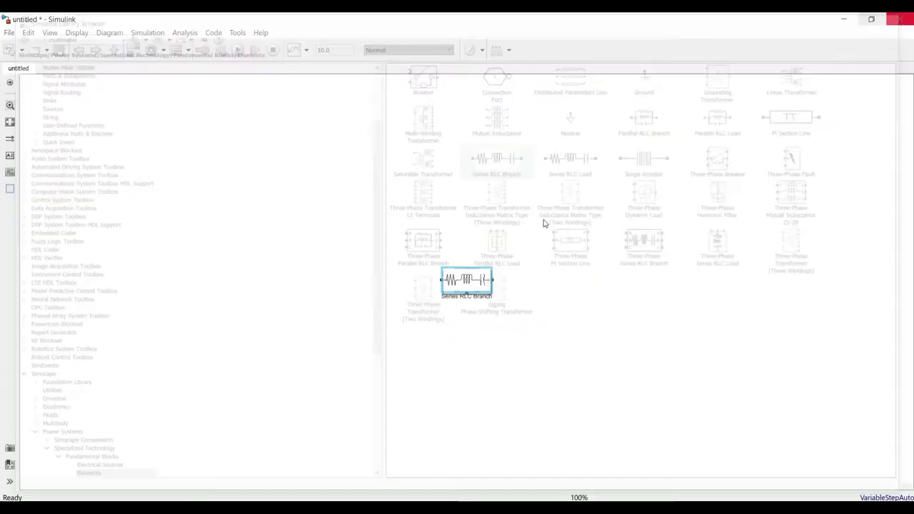
Separate the stacked blocks, placing the RLC branch and Multimeter on the right of the canvas and the three AC sources on the left.
drag(461, 287, 573, 261)
drag(468, 282, 231, 274)
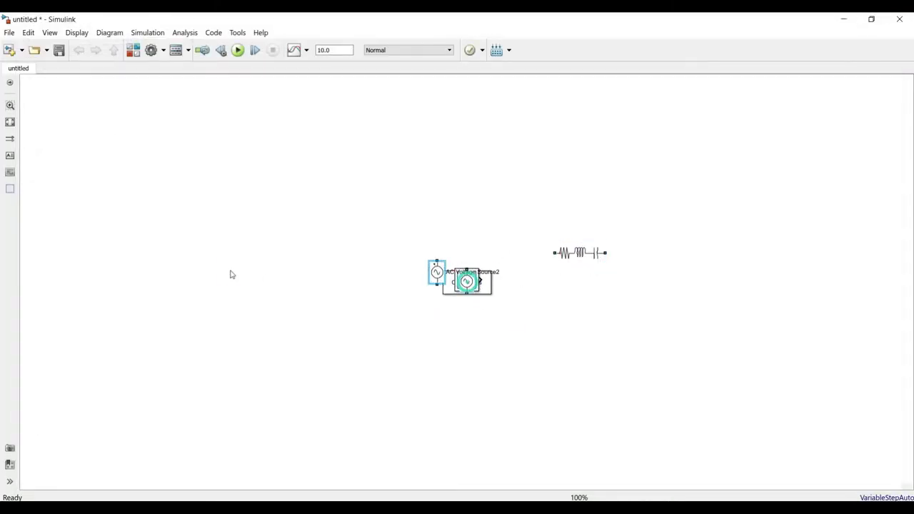
drag(466, 277, 299, 163)
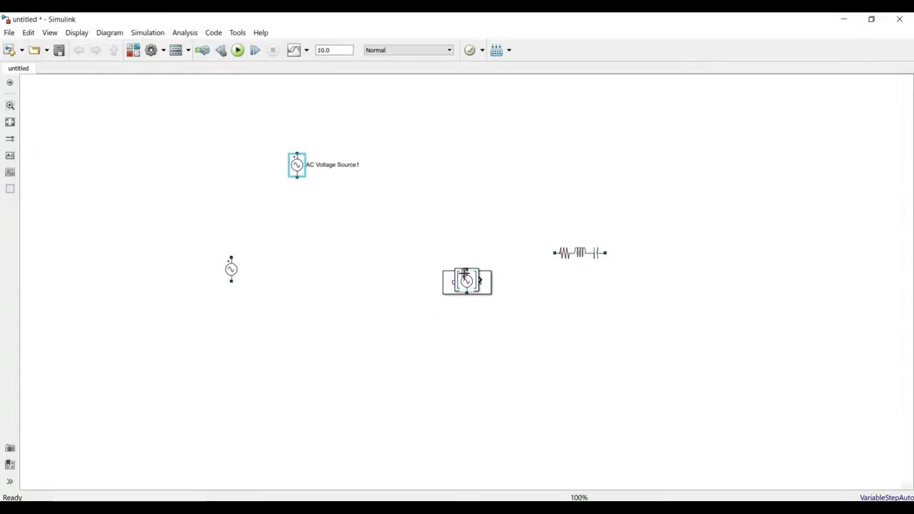
drag(464, 273, 647, 201)
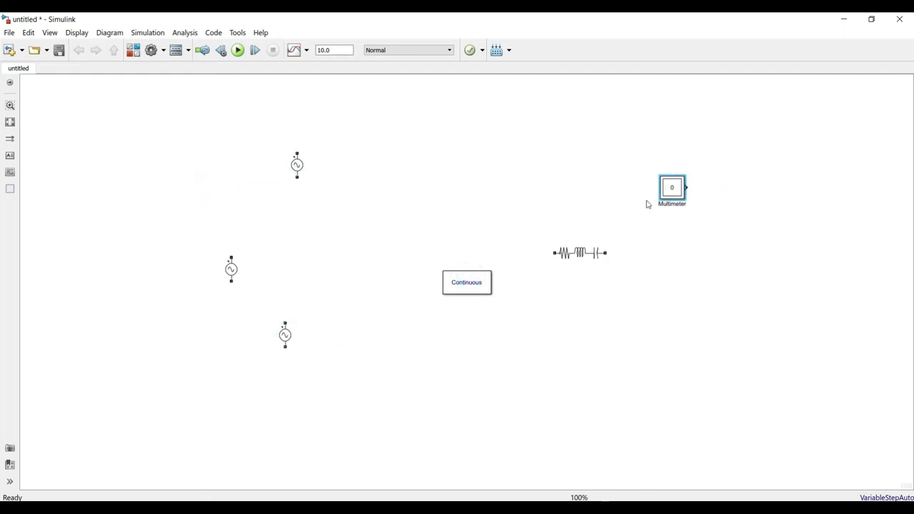
Place the powergui and Pulse Generator blocks in the upper middle of the canvas and delete the stray unconnected line.
drag(480, 277, 452, 145)
click(476, 288)
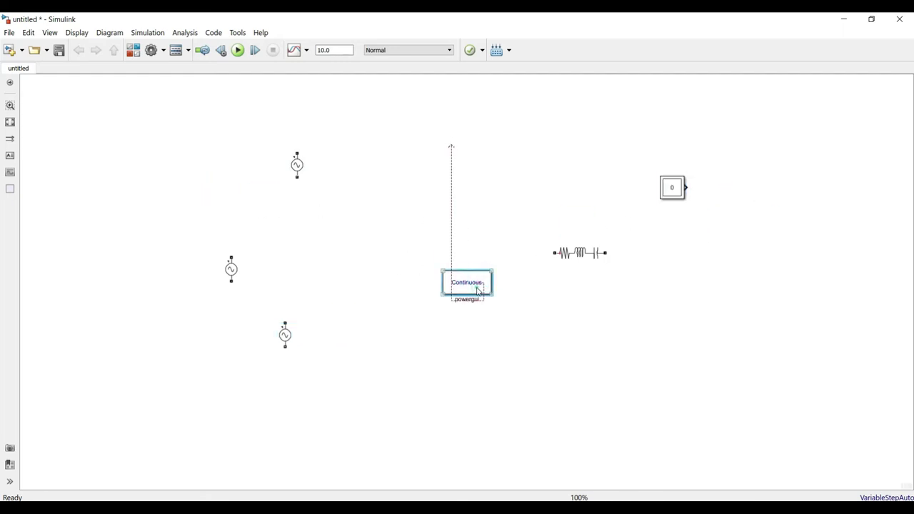
drag(462, 280, 482, 205)
drag(488, 167, 487, 163)
drag(469, 283, 395, 188)
click(302, 126)
drag(303, 126, 406, 114)
key(Delete)
Insert the Thyristor block from Electronics/Semiconductor Devices in the middle of the canvas using the quick block search.
double_click(451, 244)
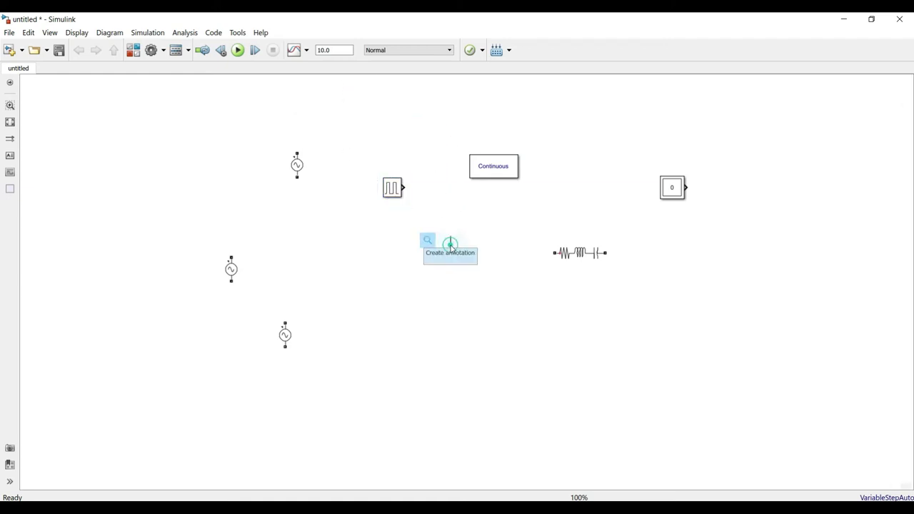
text(thyri)
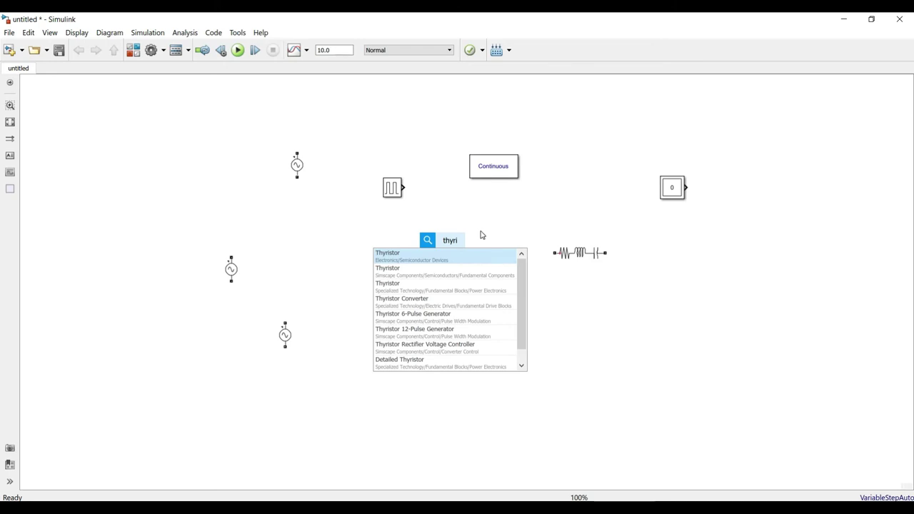
key(Return)
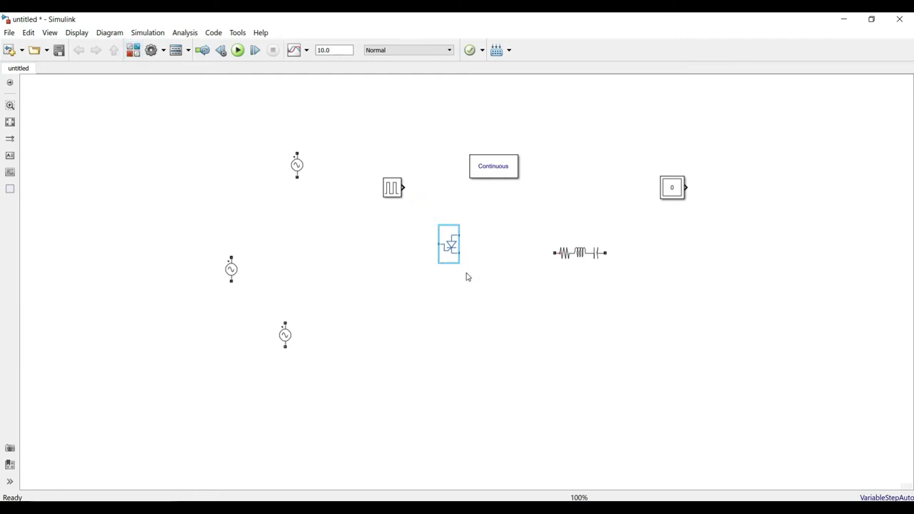
click(473, 220)
click(491, 237)
click(531, 246)
Search the library browser for "thyristor" and add the powerlib/Power Electronics Thyristor block to the model.
key(alt+Tab)
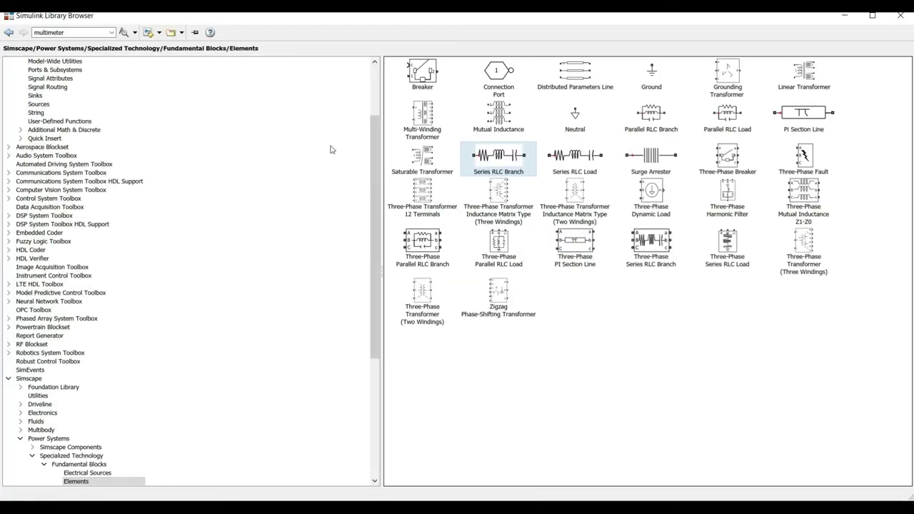
double_click(90, 33)
text(thy)
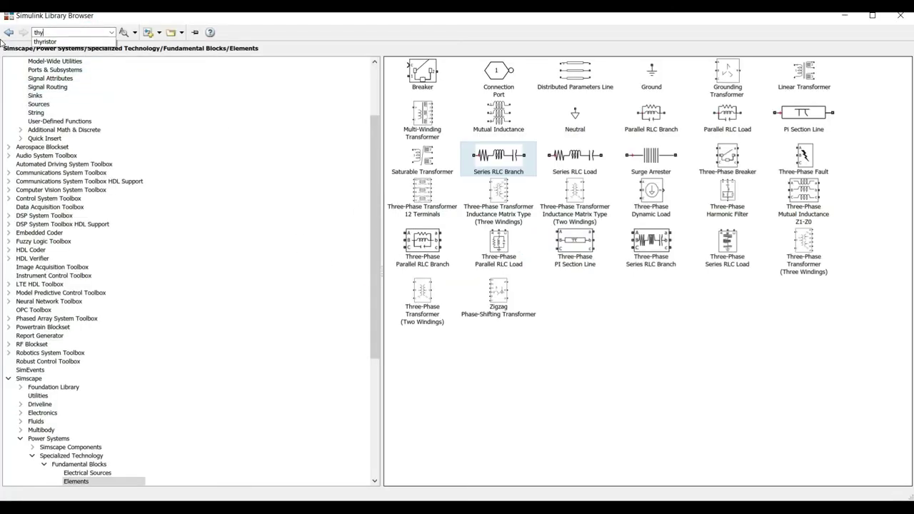
key(Down)
key(Return)
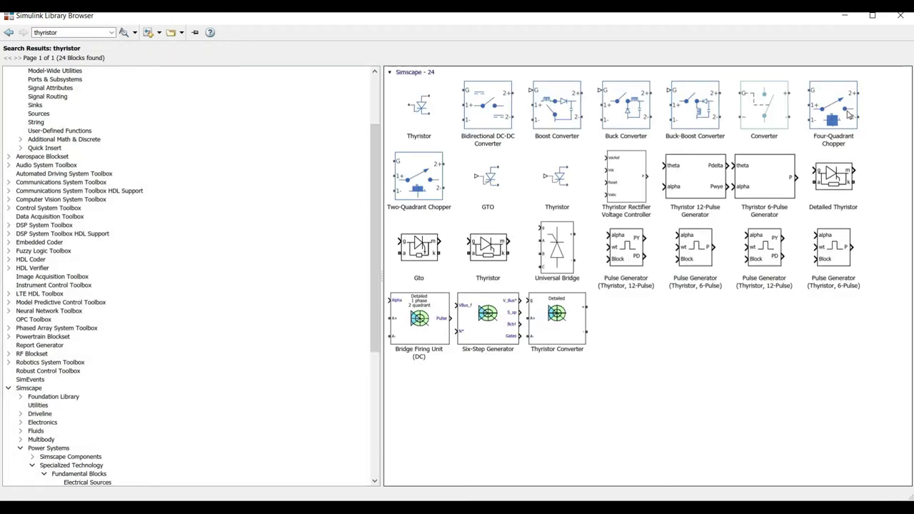
right_click(482, 249)
click(495, 253)
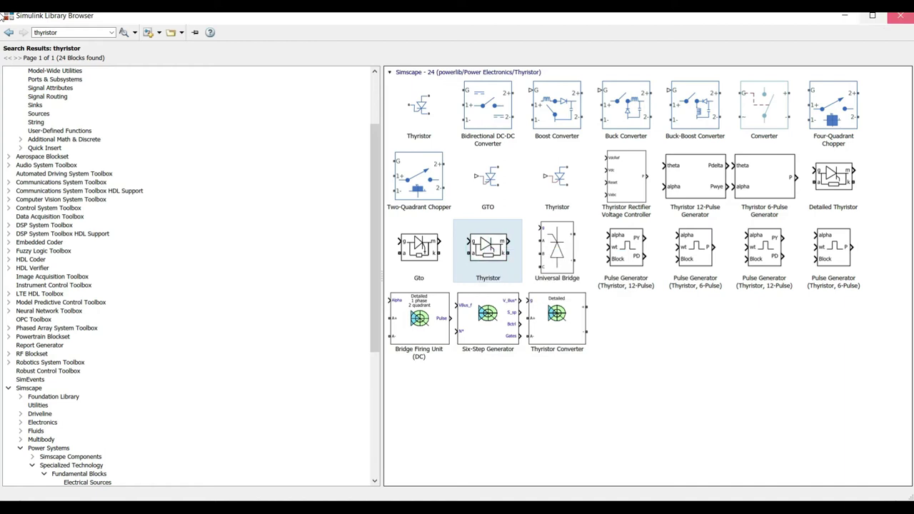
Close the library browser, move the Thyristor block to the upper middle of the canvas and rotate it upright.
click(900, 15)
drag(466, 277, 306, 195)
key(ctrl+r)
key(ctrl+r)
key(ctrl+r)
Line up the three AC voltage sources in a row at the lower left and join their lower terminals to a common neutral.
drag(283, 339, 141, 341)
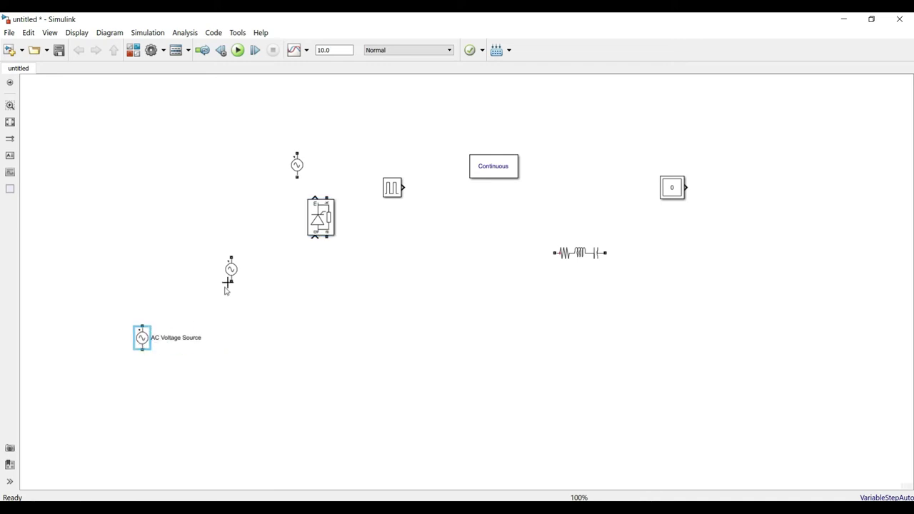
drag(232, 272, 169, 347)
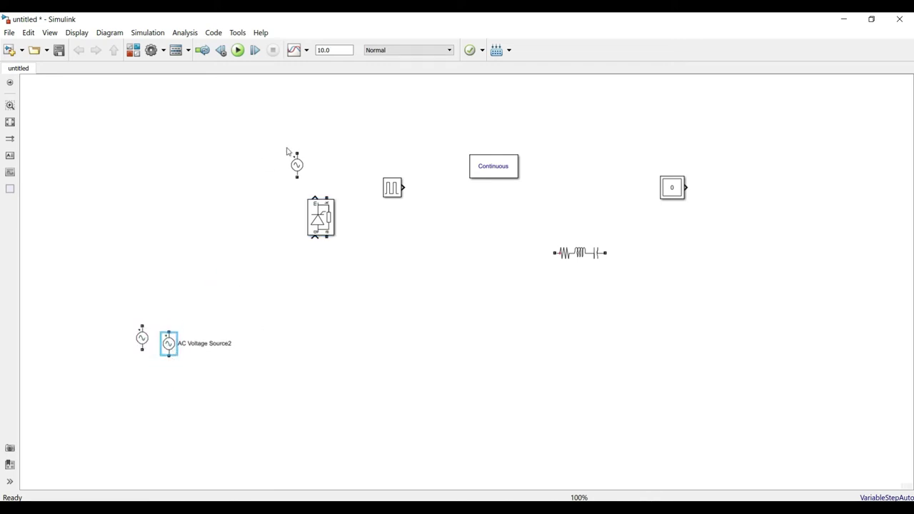
click(295, 172)
drag(294, 175, 202, 353)
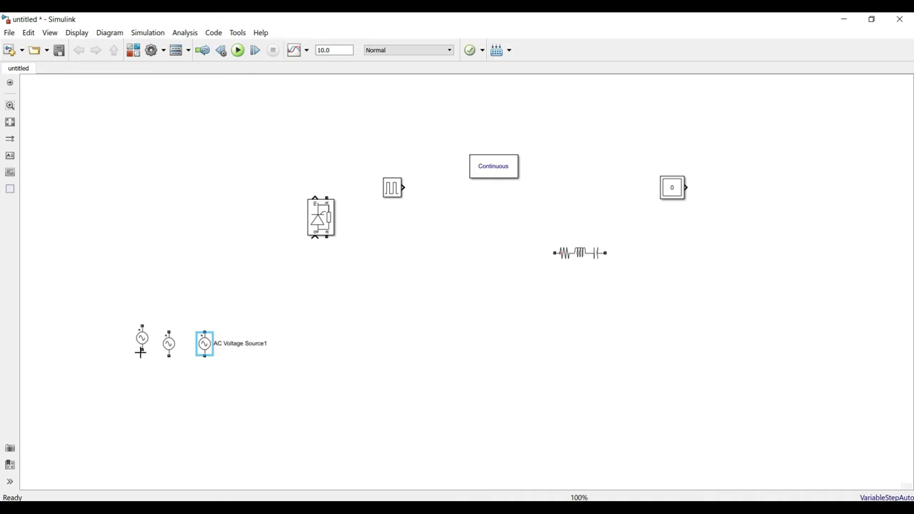
mouse_move(142, 350)
mouse_down()
mouse_move(196, 364)
mouse_move(205, 357)
mouse_move(168, 363)
mouse_up()
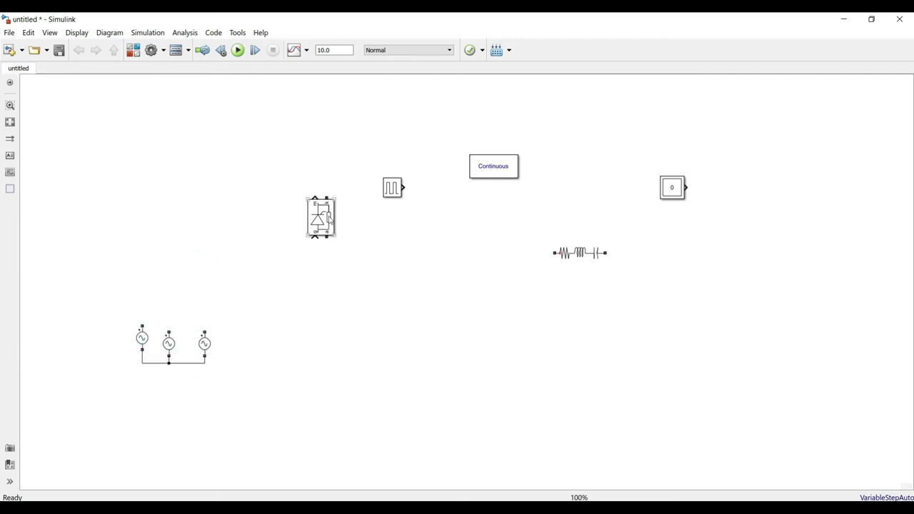
Copy the thyristor directly below the original and turn off the measurement port on both thyristors.
drag(331, 219, 332, 314)
double_click(320, 218)
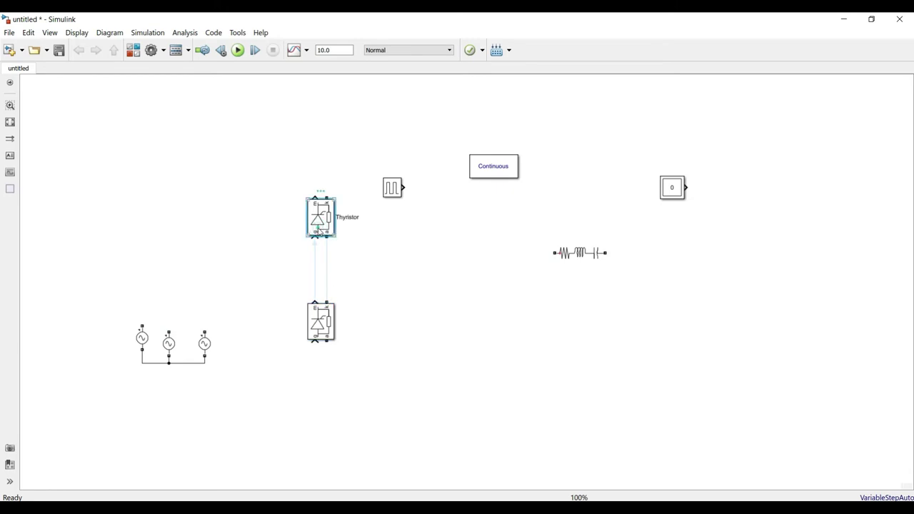
click(424, 387)
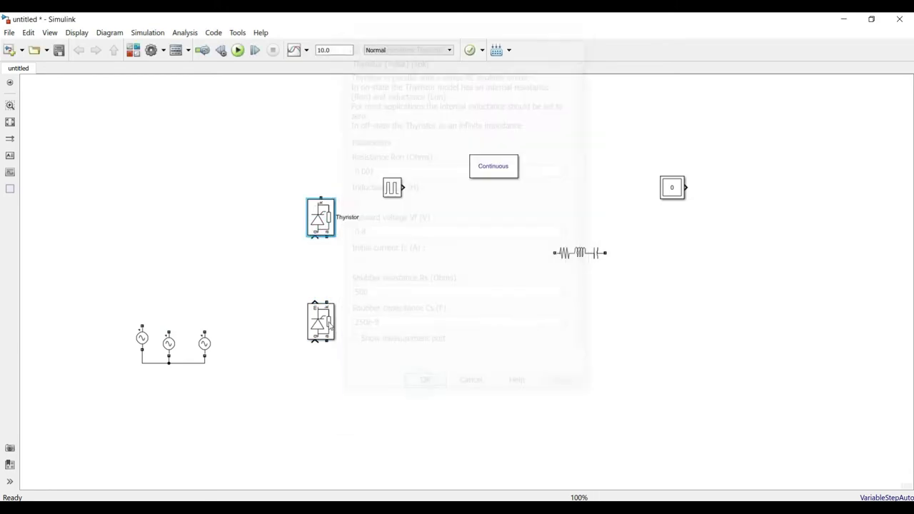
double_click(321, 321)
click(387, 449)
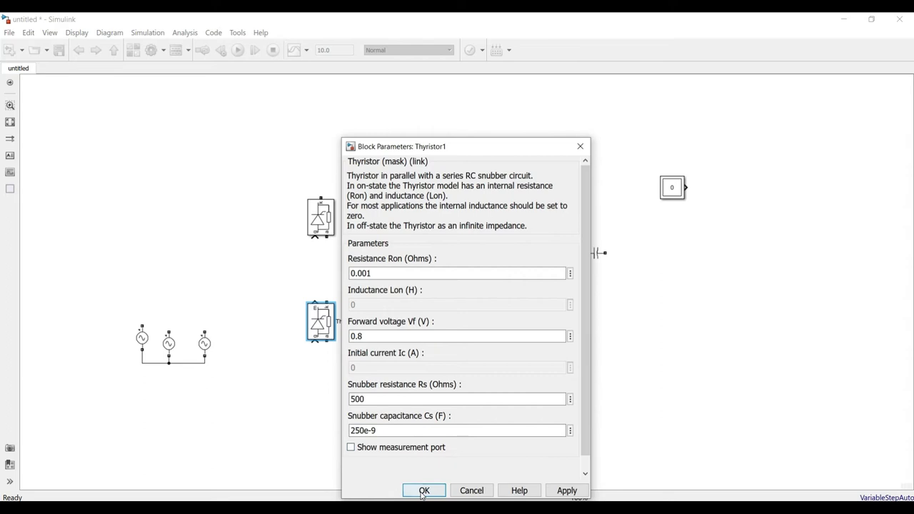
click(425, 491)
Move the Pulse Generator left of the thyristors and duplicate the thyristor pair into two rows of three.
drag(392, 184, 243, 186)
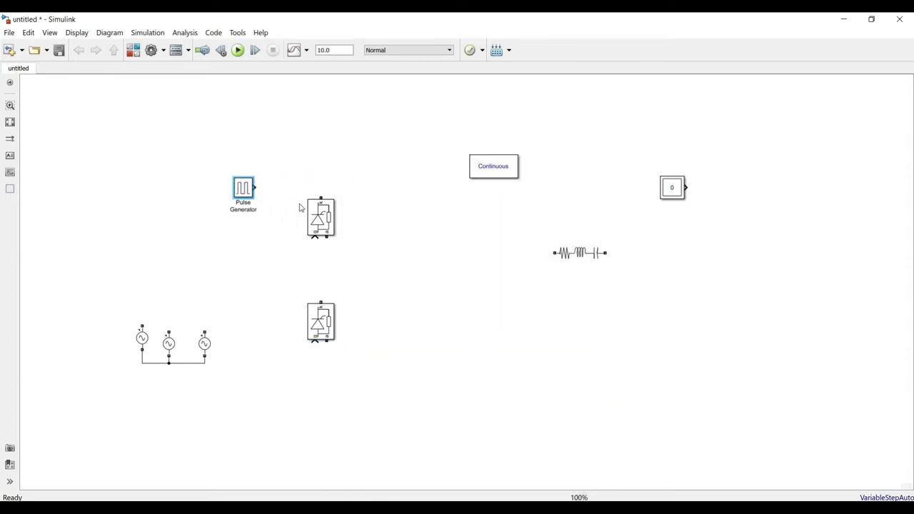
drag(321, 218, 464, 320)
click(516, 238)
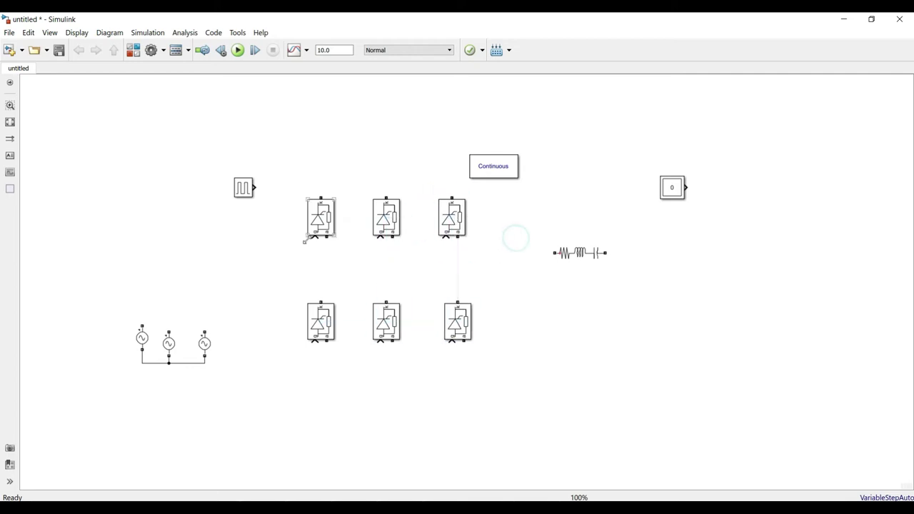
Wire the lower terminal of each upper thyristor to the thyristor directly beneath it.
drag(322, 237, 321, 303)
drag(388, 240, 387, 303)
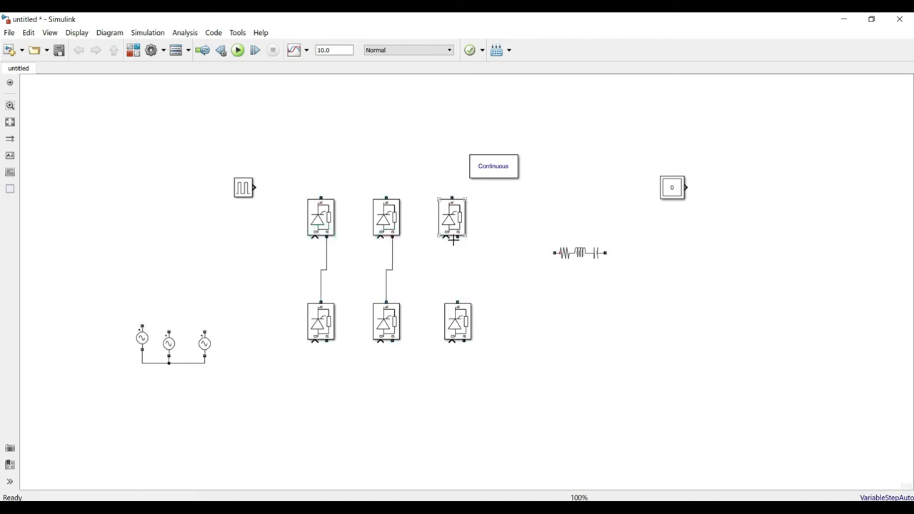
drag(454, 241, 453, 299)
Join the lower terminals of the bottom thyristors with one common line and the upper terminals of the top thyristors with another.
drag(326, 345, 464, 343)
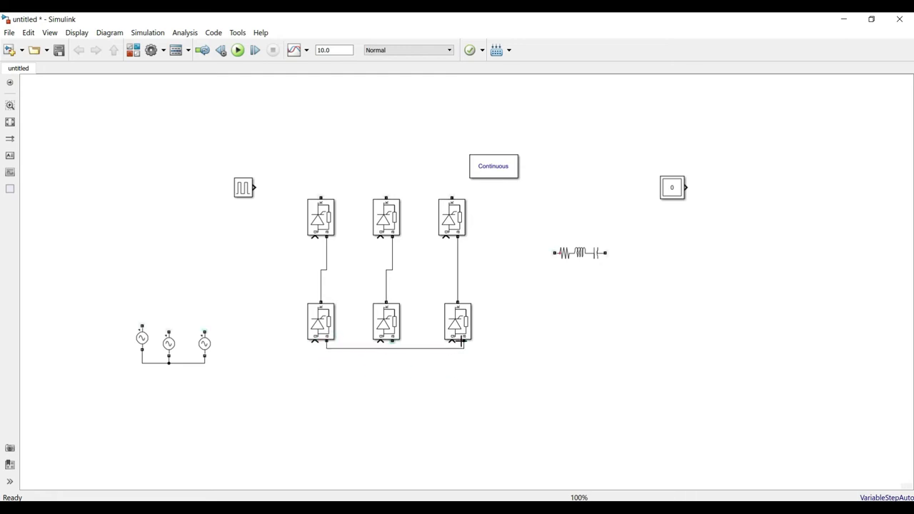
drag(419, 363, 418, 380)
drag(390, 343, 391, 379)
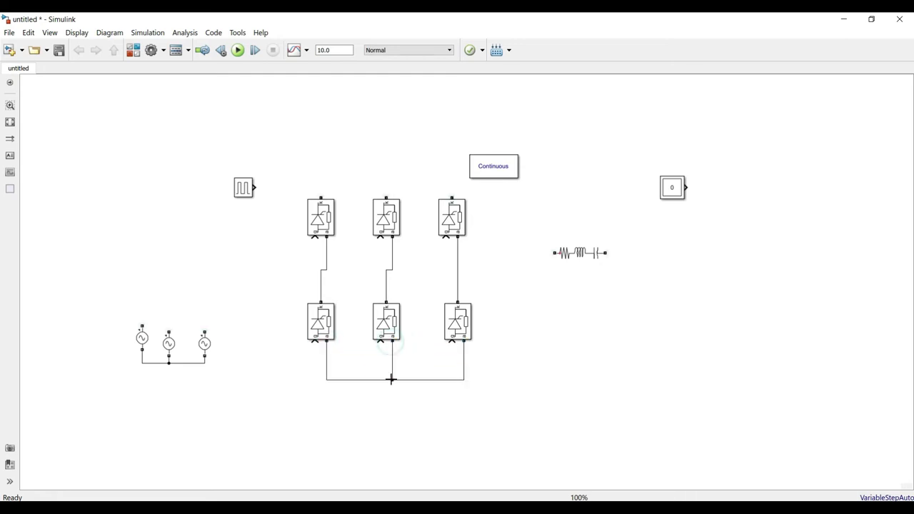
mouse_move(320, 196)
mouse_down()
mouse_move(451, 198)
mouse_move(405, 167)
mouse_up()
drag(387, 199, 386, 163)
click(357, 83)
Place Pulse Generator copies beside the thyristors and wire them to the gates of all except the lower middle one.
click(243, 188)
drag(245, 189, 347, 254)
click(297, 243)
drag(356, 253, 314, 341)
click(359, 254)
click(273, 351)
key(ctrl+c)
key(ctrl+v)
drag(363, 296, 414, 258)
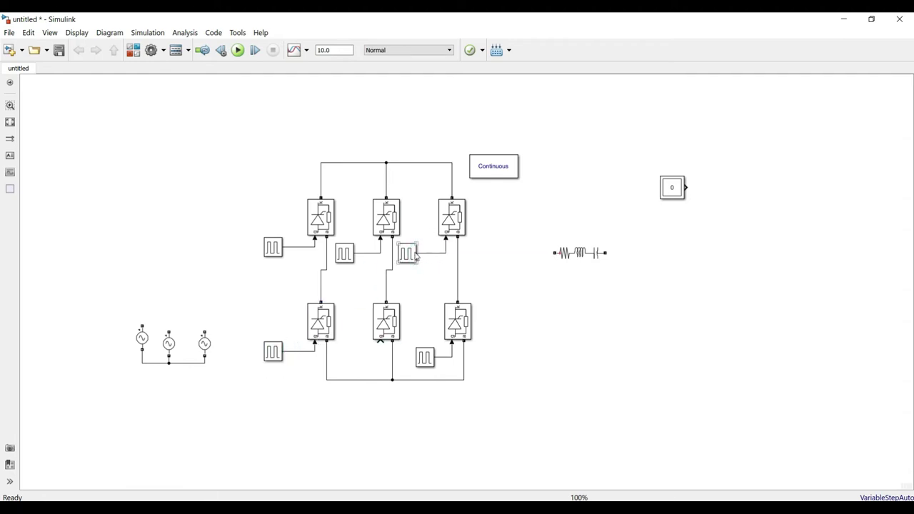
Copy a Pulse Generator beside the lower middle thyristor and wire it to the gate, removing the stray unconnected line.
mouse_move(416, 256)
mouse_down()
mouse_move(356, 362)
mouse_move(386, 341)
mouse_up()
click(428, 316)
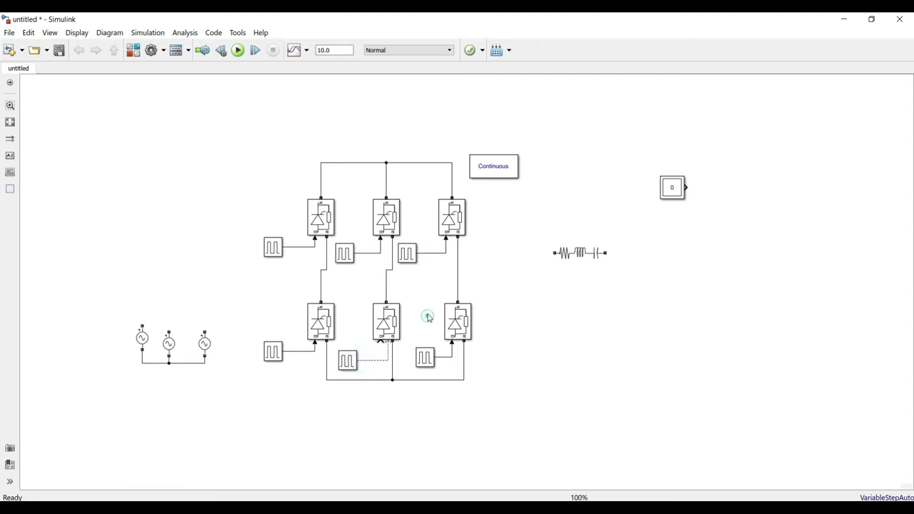
click(388, 349)
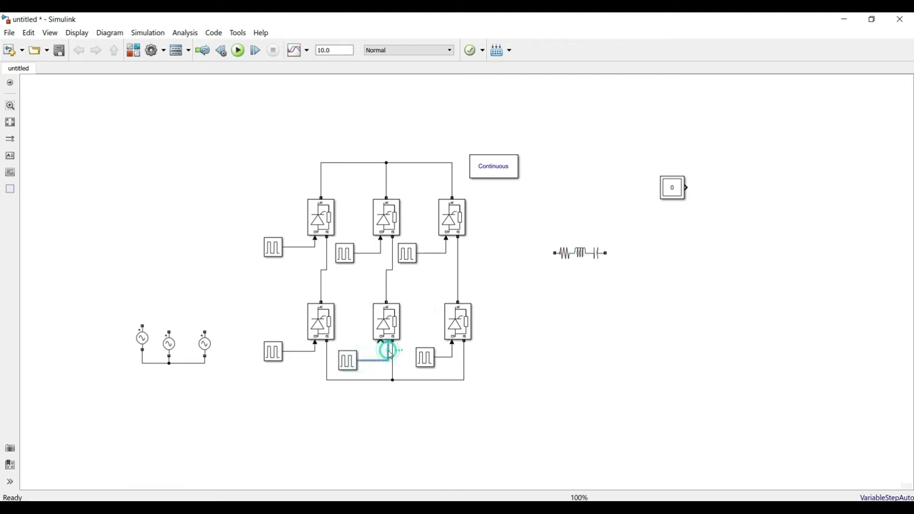
drag(364, 359, 380, 342)
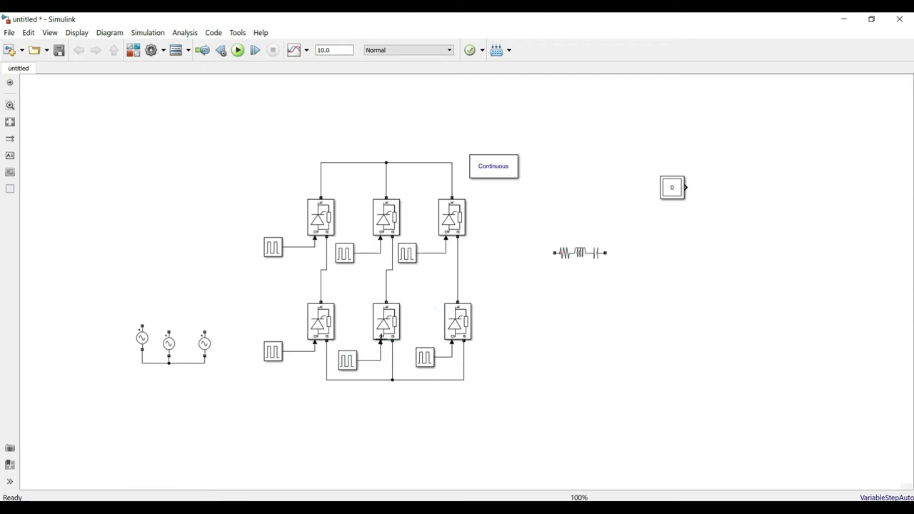
Move the powergui block above the bridge and connect the first AC source to the midpoint of the first thyristor leg.
click(416, 218)
click(487, 168)
drag(487, 169, 374, 127)
drag(143, 326, 327, 261)
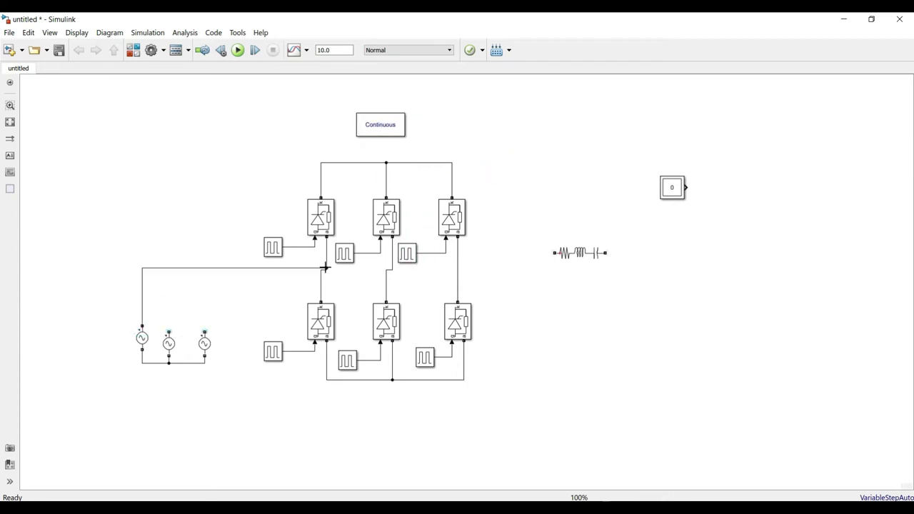
Straighten the bridge legs by shifting the lower thyristors, the third column and the neighbouring lower pulse generators to the right.
drag(323, 308, 328, 308)
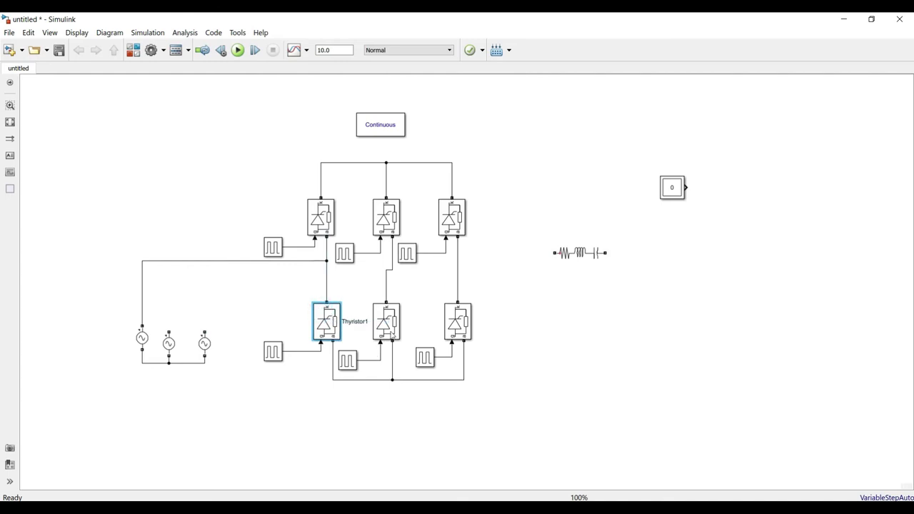
drag(461, 325, 481, 324)
drag(456, 218, 478, 219)
drag(431, 361, 449, 361)
drag(390, 330, 397, 330)
drag(349, 361, 361, 352)
click(422, 295)
Connect the second and third AC sources to the midpoints of the second and third thyristor legs.
mouse_move(168, 333)
mouse_down()
mouse_move(185, 300)
mouse_move(391, 269)
mouse_up()
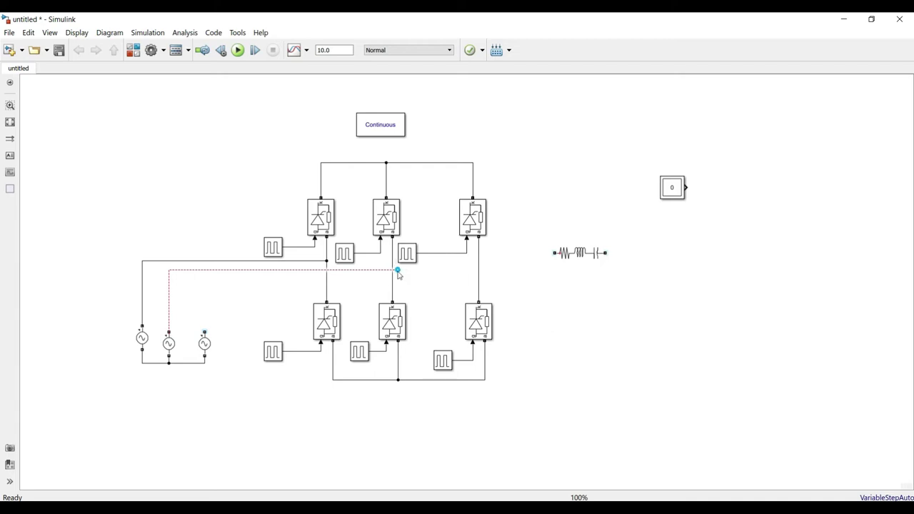
click(392, 270)
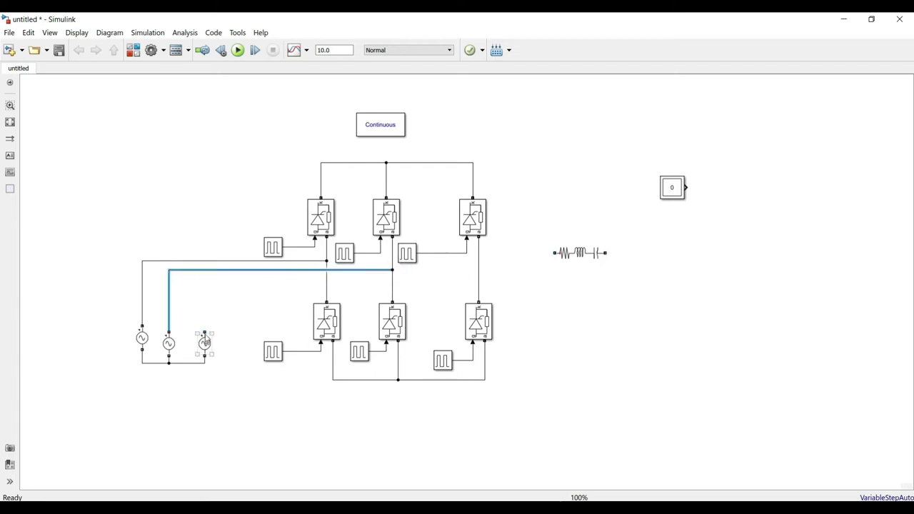
mouse_move(205, 332)
mouse_down()
mouse_move(306, 300)
mouse_move(476, 283)
mouse_up()
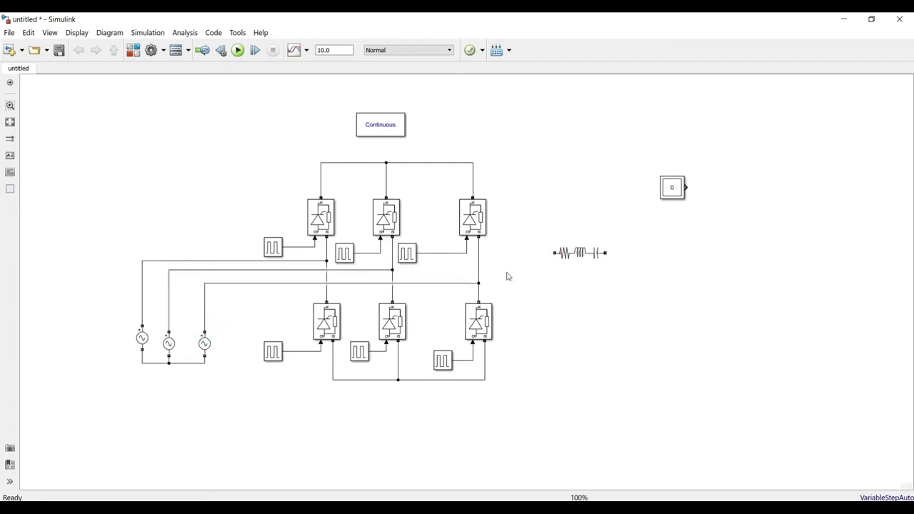
Turn the Series RLC Branch into a vertical load of branch type R and connect it across the bridge's upper and lower output lines.
click(579, 253)
key(ctrl+r)
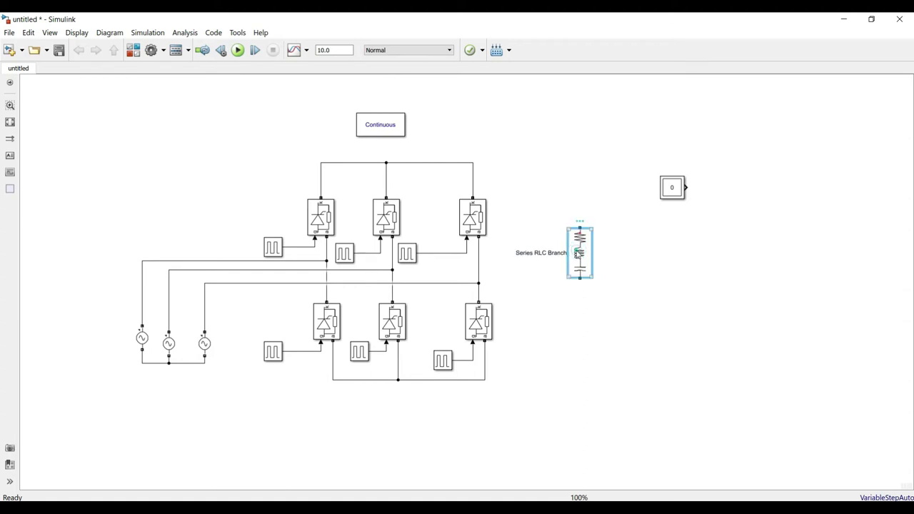
double_click(579, 253)
click(663, 205)
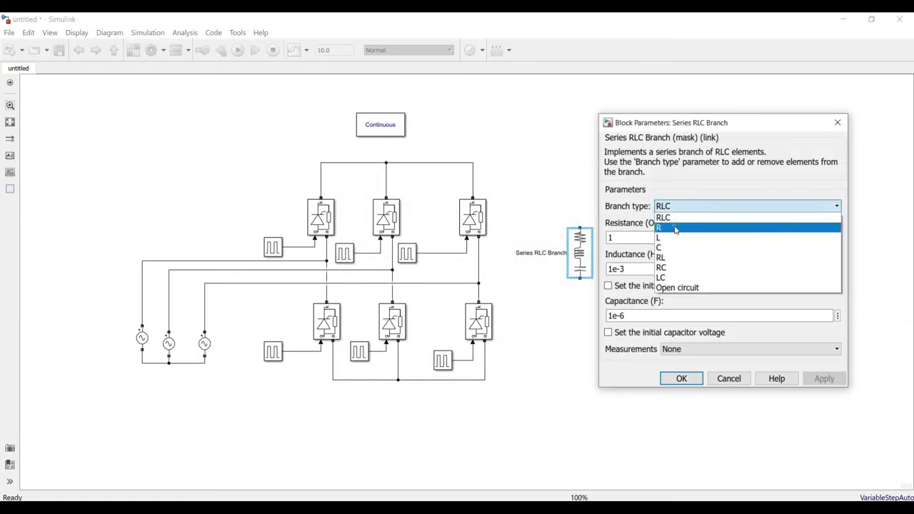
click(676, 229)
click(679, 284)
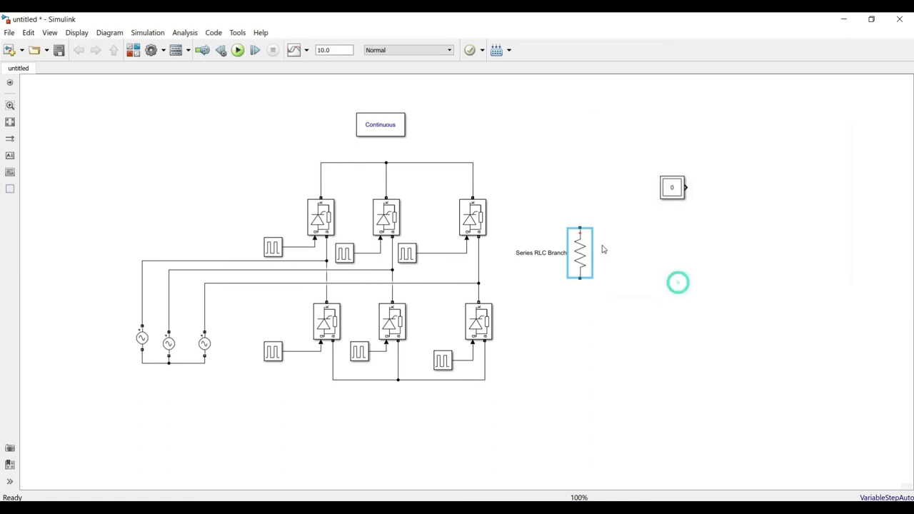
drag(580, 229, 471, 164)
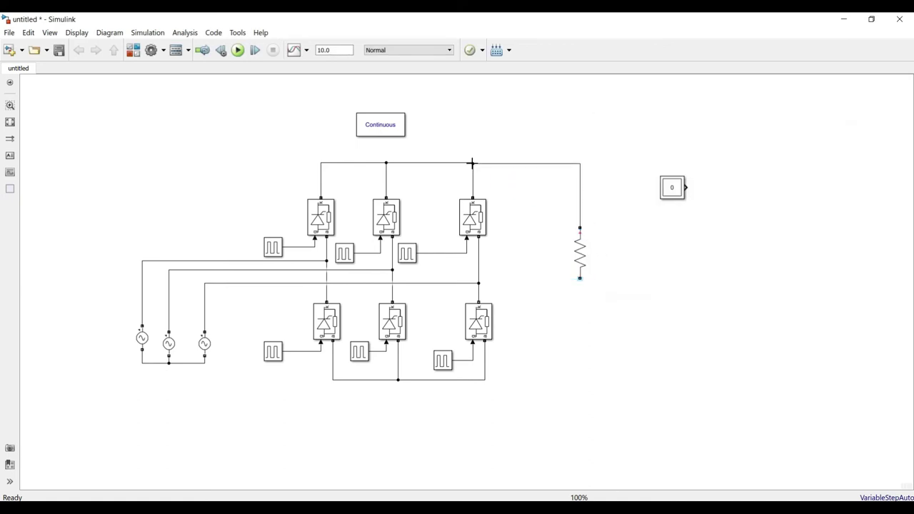
drag(580, 278, 485, 380)
Set the first AC voltage source to a peak amplitude of 230*1.414 V and a frequency of 50 Hz.
double_click(142, 337)
double_click(291, 314)
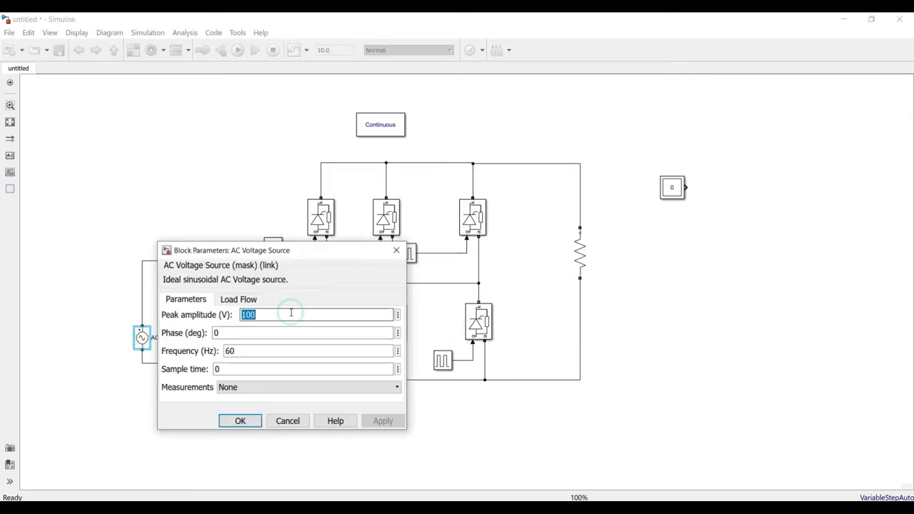
text(230*1.414)
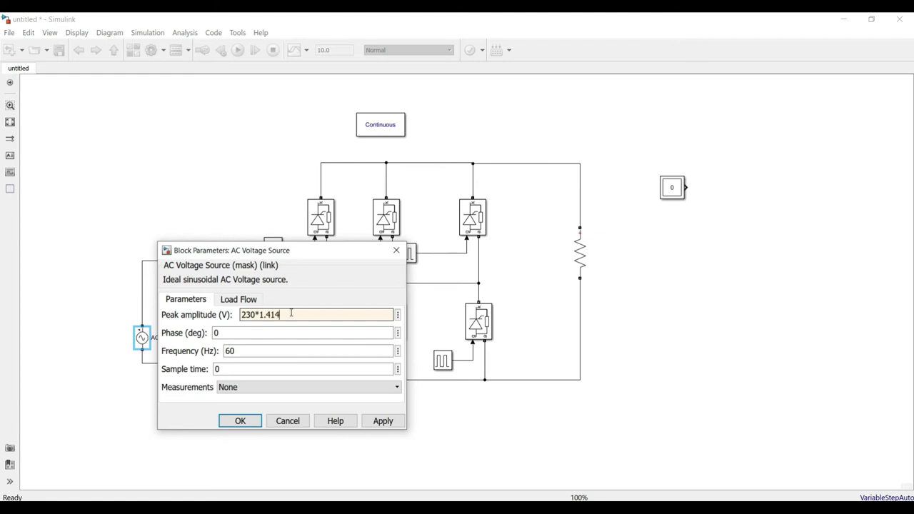
double_click(287, 351)
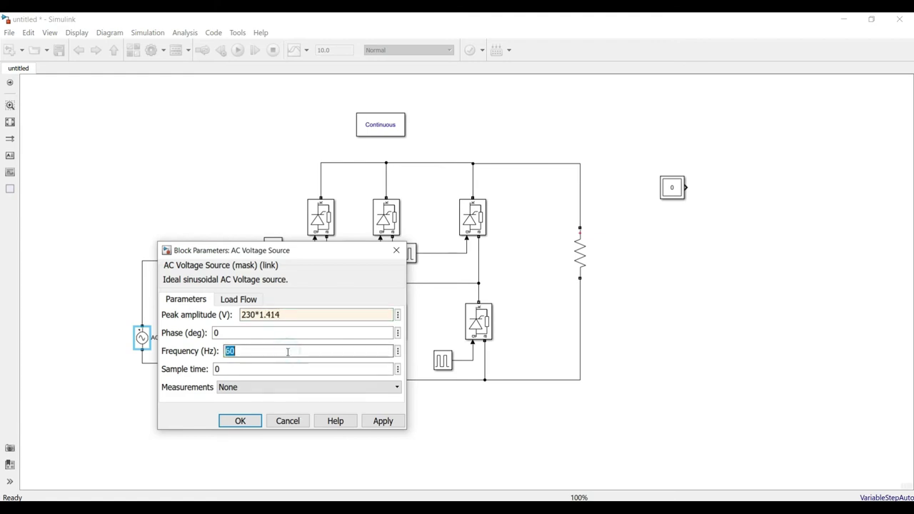
text(50)
click(236, 422)
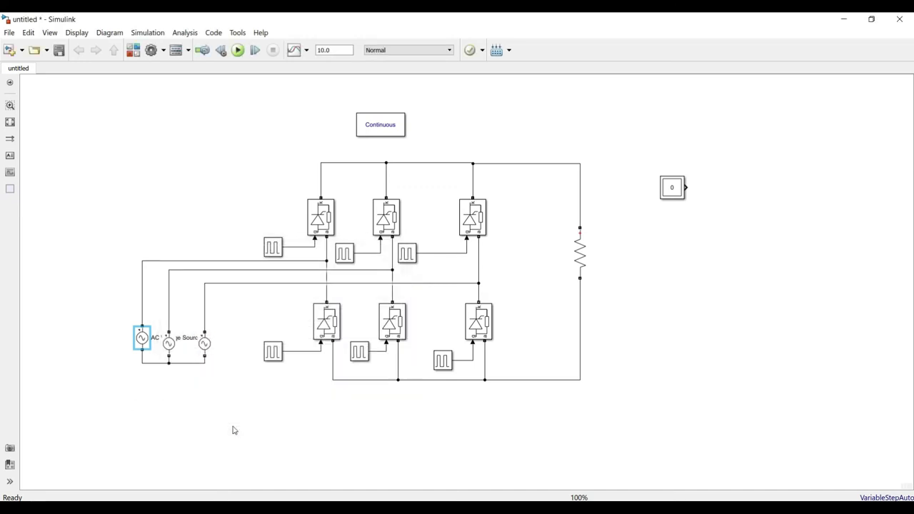
double_click(168, 344)
double_click(289, 320)
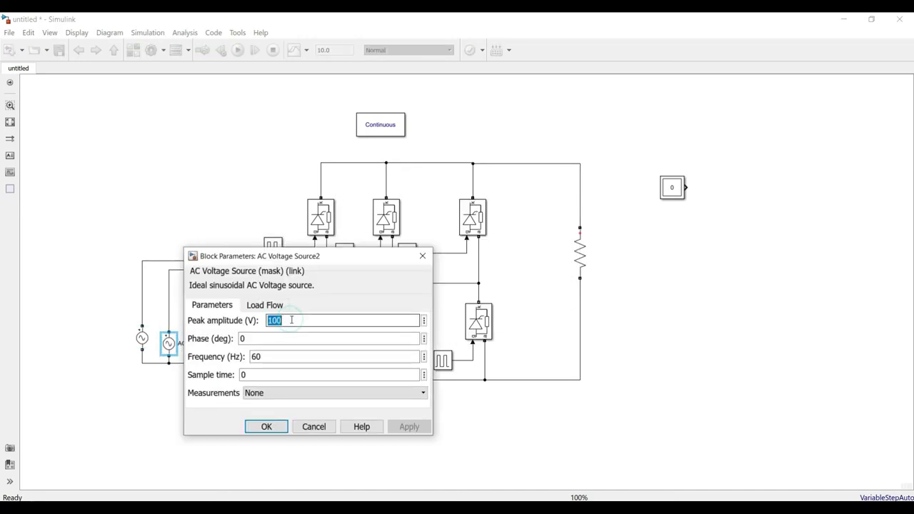
click(266, 427)
Set the second AC voltage source to a peak amplitude of 230*1.414 V, a phase of -120 degrees and a frequency of 50 Hz.
click(139, 338)
double_click(141, 338)
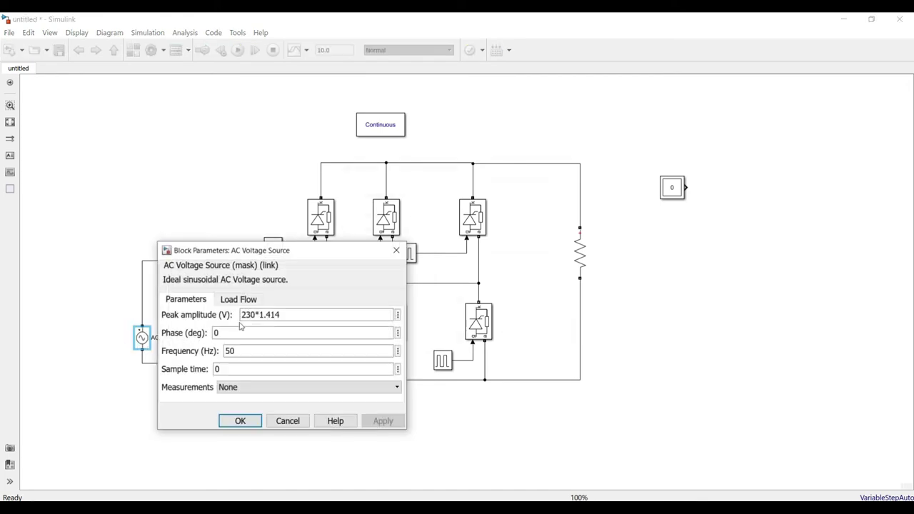
double_click(277, 314)
click(259, 422)
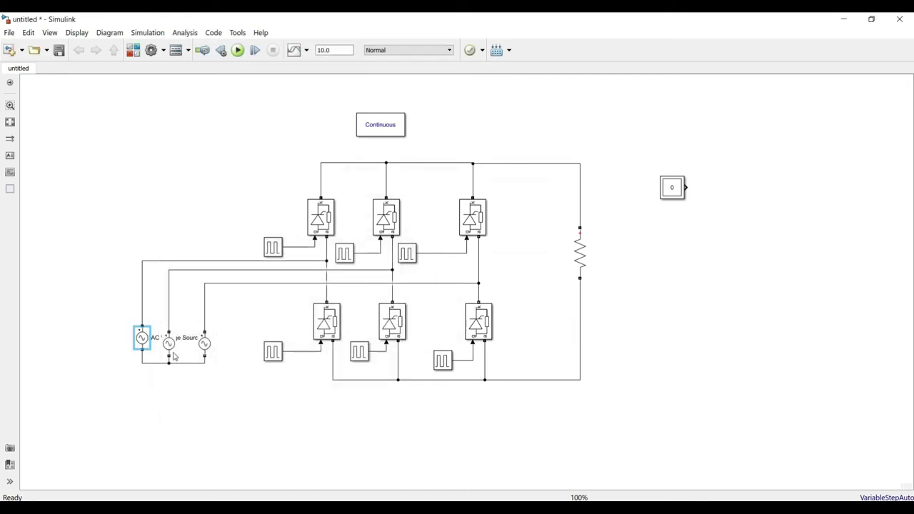
double_click(168, 343)
double_click(277, 320)
key(ctrl+v)
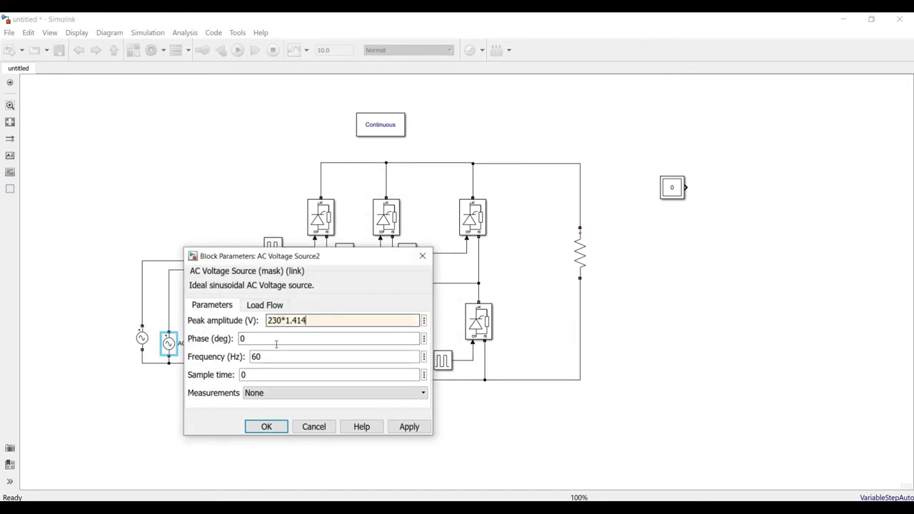
double_click(270, 358)
text(50)
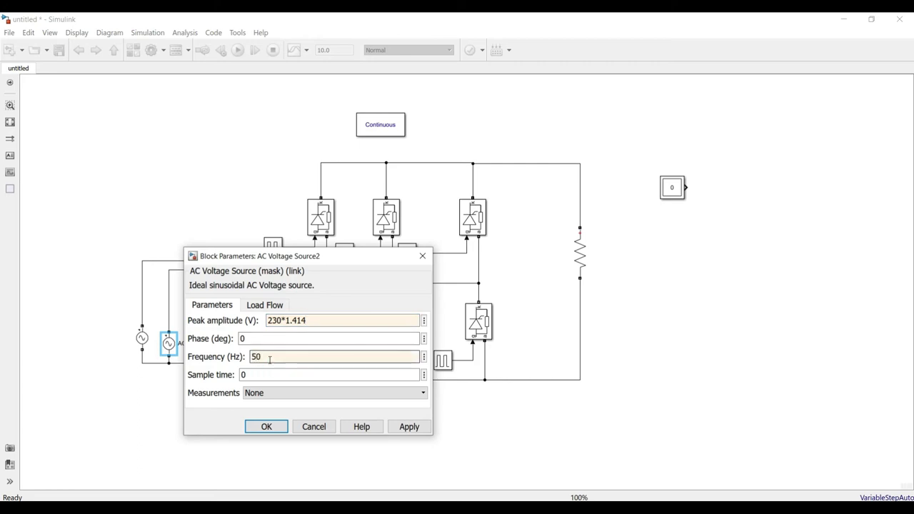
double_click(268, 341)
text(-12)
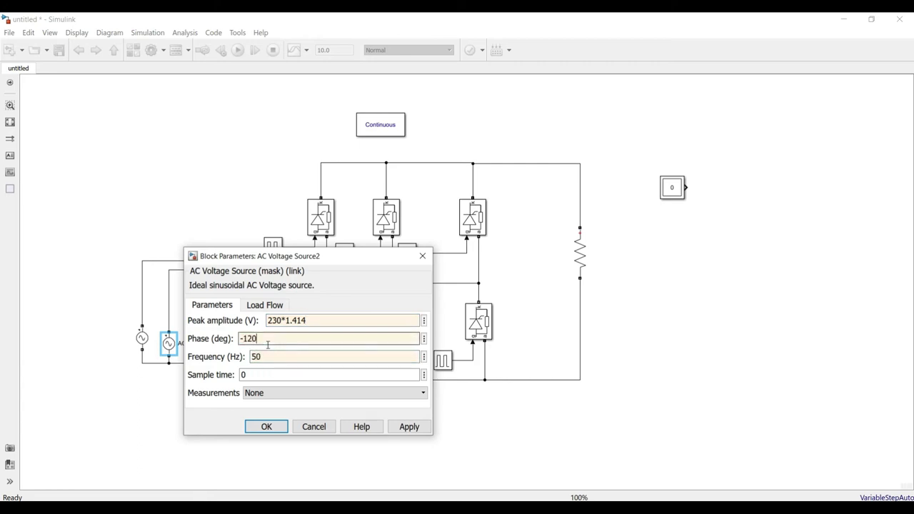
key(Return)
Set the third AC voltage source to a phase of -240 degrees, a frequency of 50 Hz and a peak amplitude of 230*1.414 V.
double_click(204, 342)
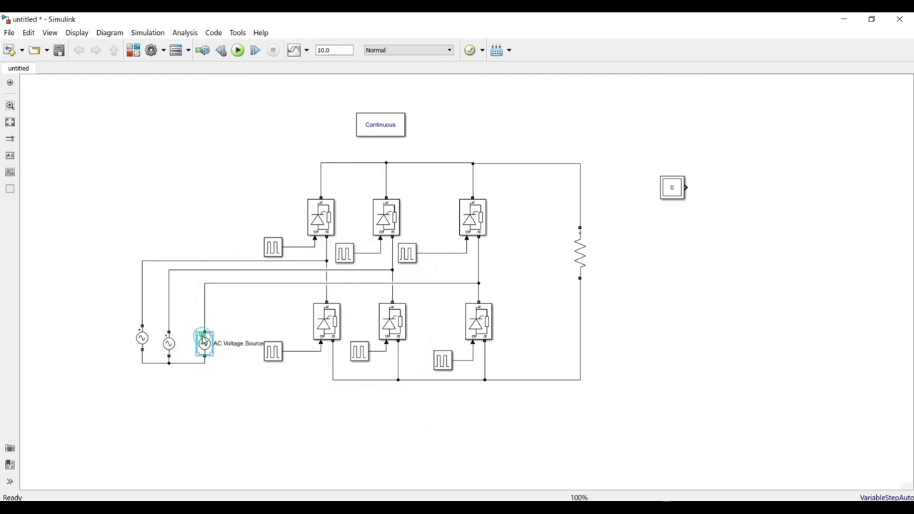
text(-240)
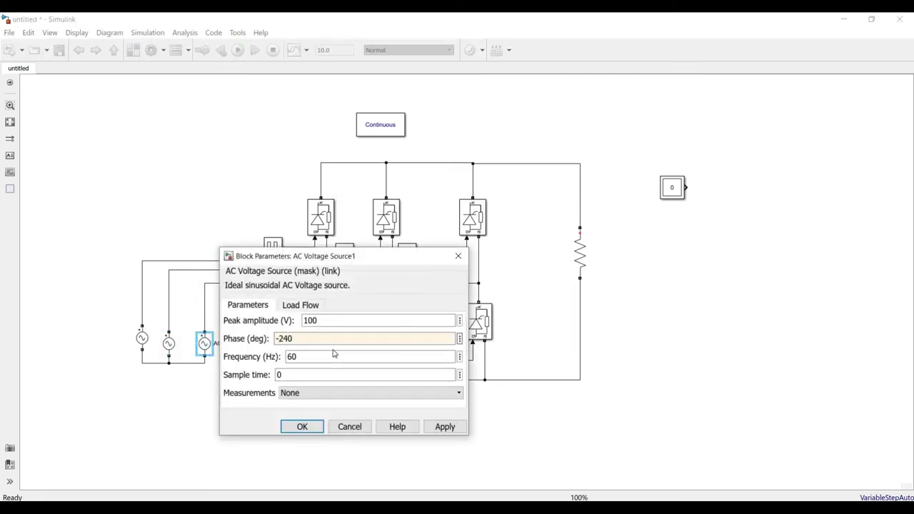
double_click(332, 354)
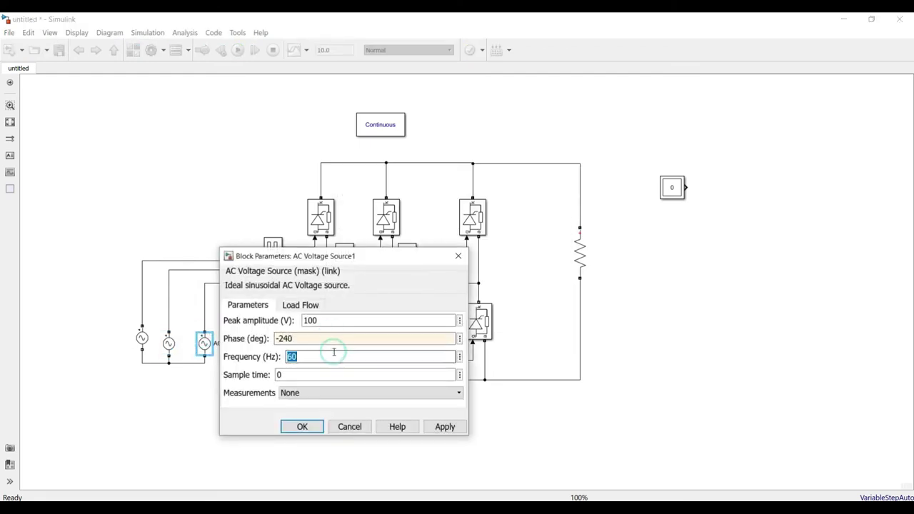
text(50)
double_click(332, 320)
text(230*1.414)
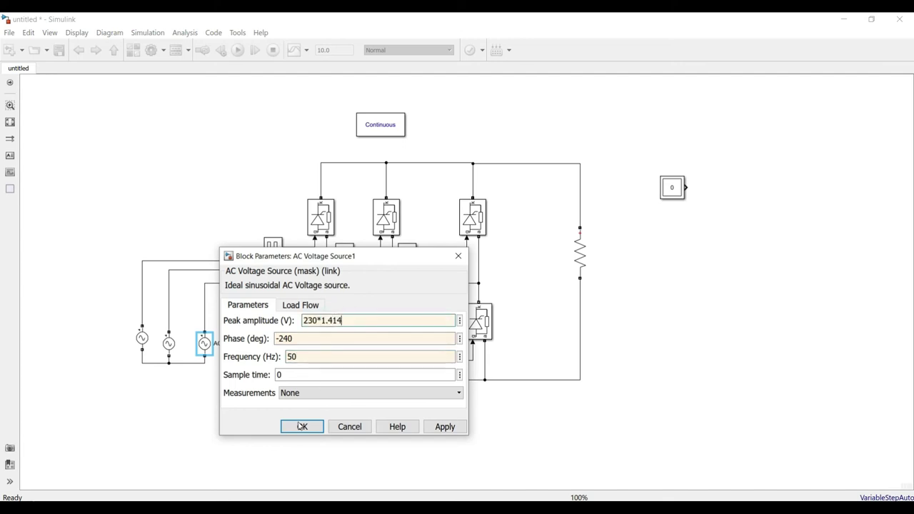
click(302, 427)
click(293, 323)
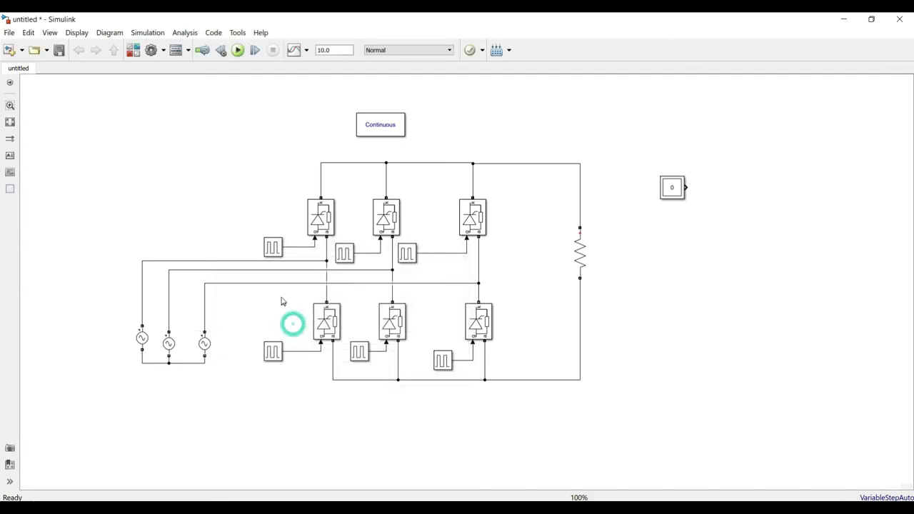
Enable the Voltage measurement on the first AC voltage source.
click(575, 242)
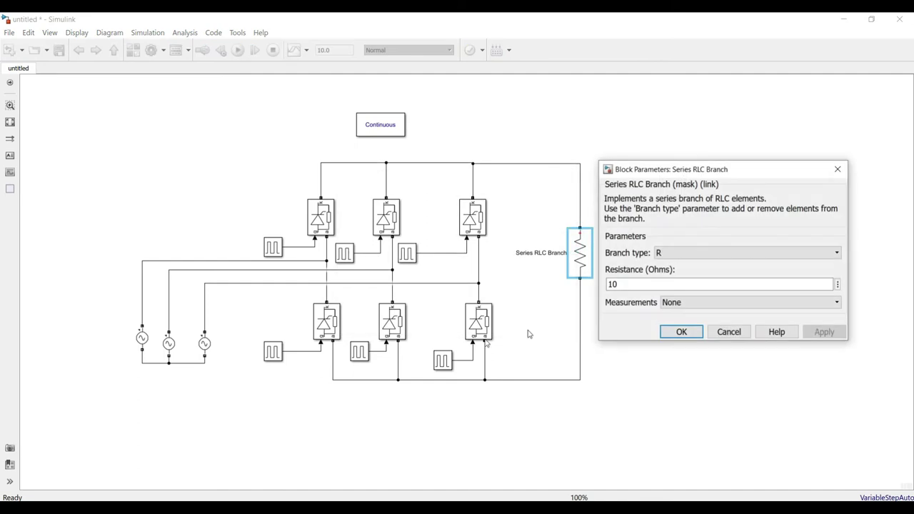
click(679, 330)
click(143, 338)
double_click(146, 340)
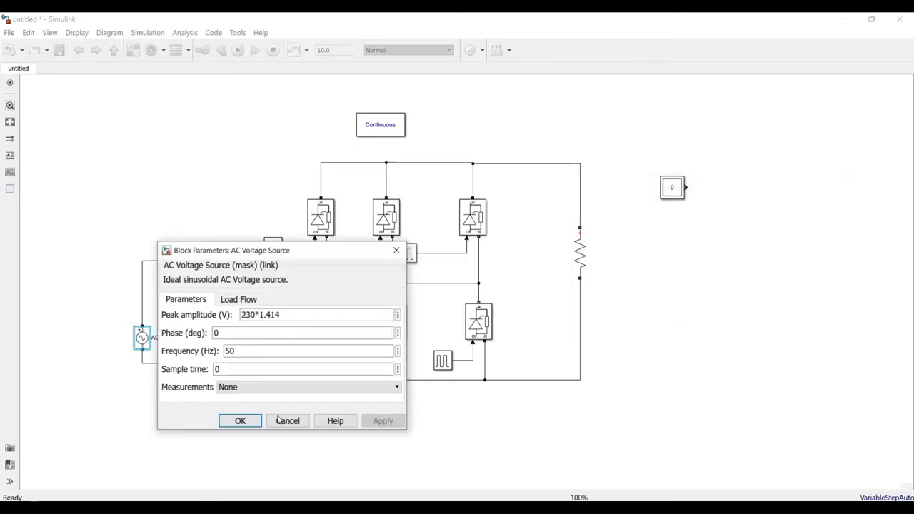
click(247, 390)
click(243, 408)
click(238, 421)
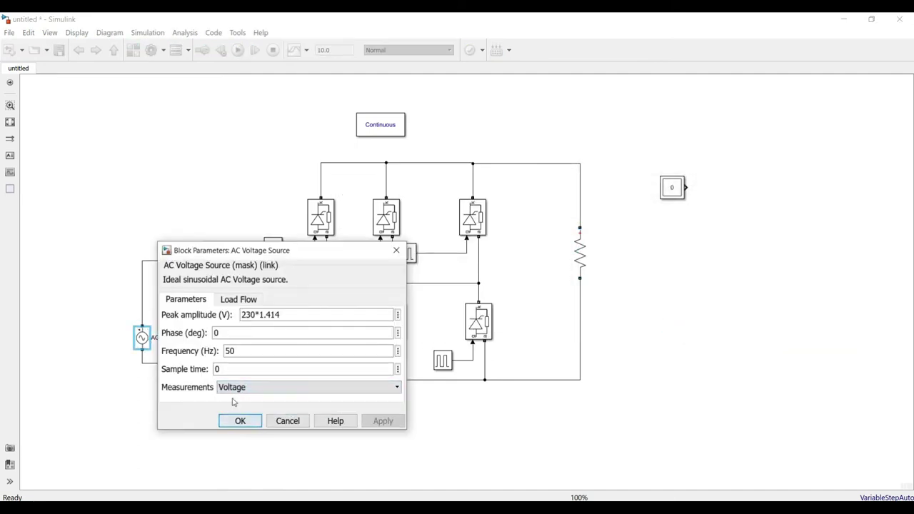
Enable the Voltage measurement on the second and third AC voltage sources.
double_click(169, 344)
click(414, 393)
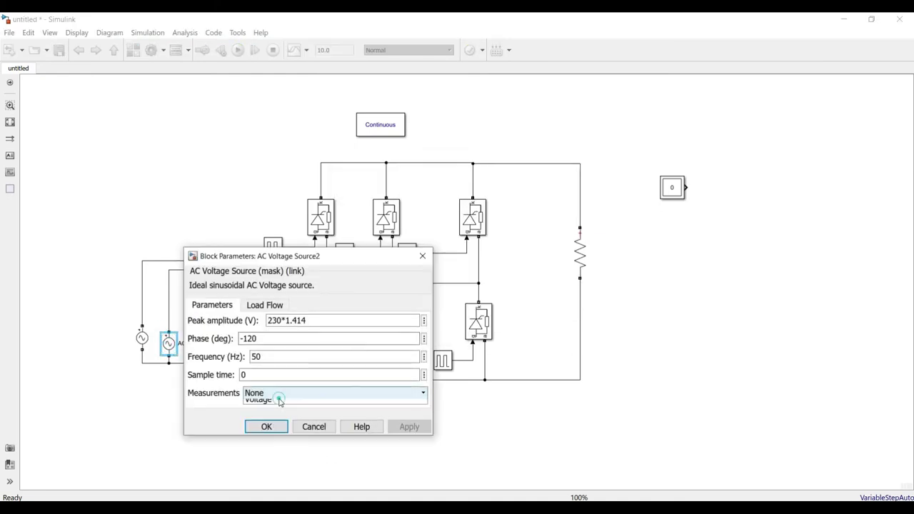
click(265, 415)
click(266, 426)
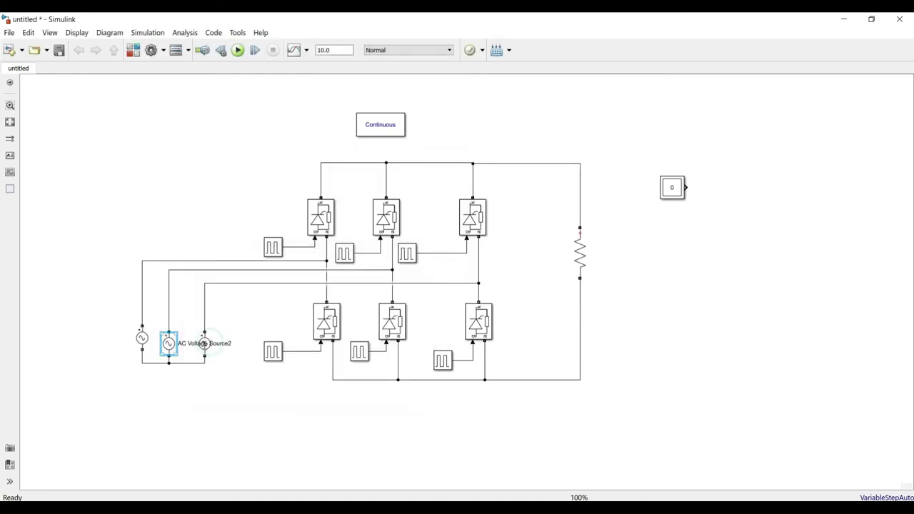
click(205, 349)
double_click(204, 349)
click(306, 392)
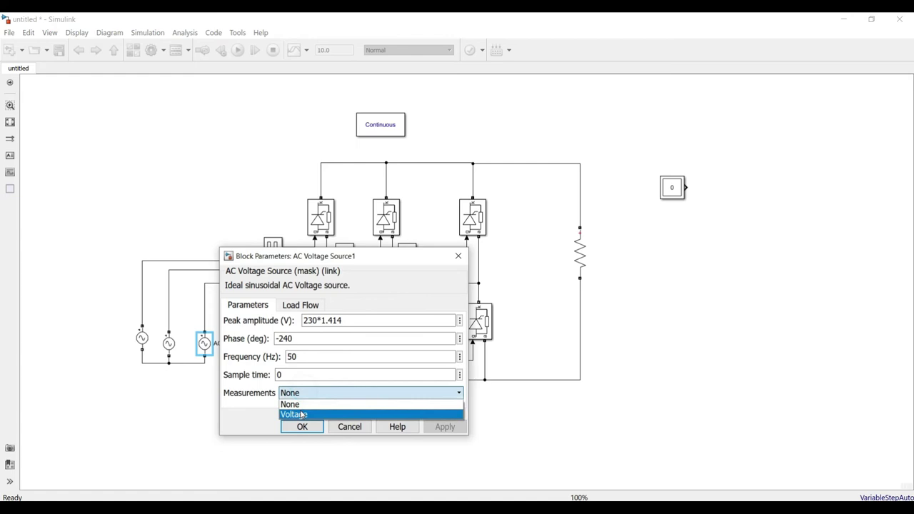
click(303, 414)
click(300, 427)
Add the voltages of all three AC sources to the multimeter's selected measurements.
click(664, 208)
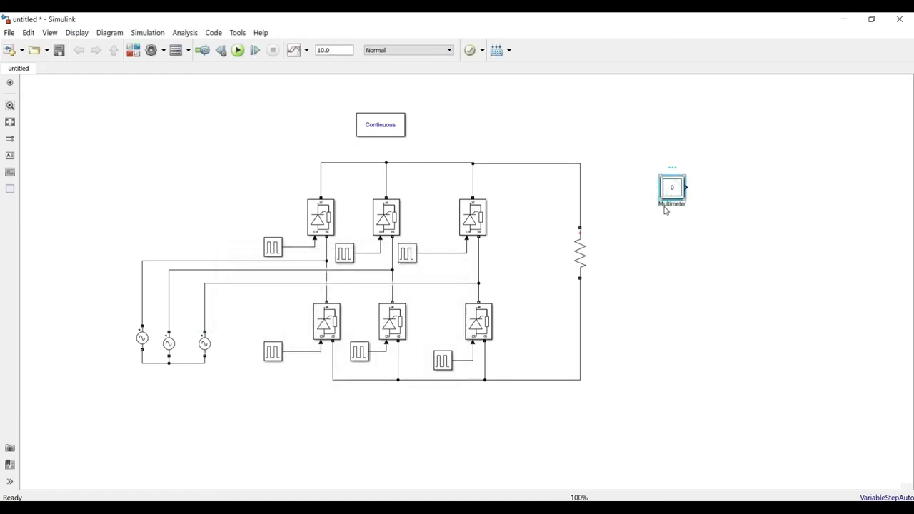
double_click(663, 207)
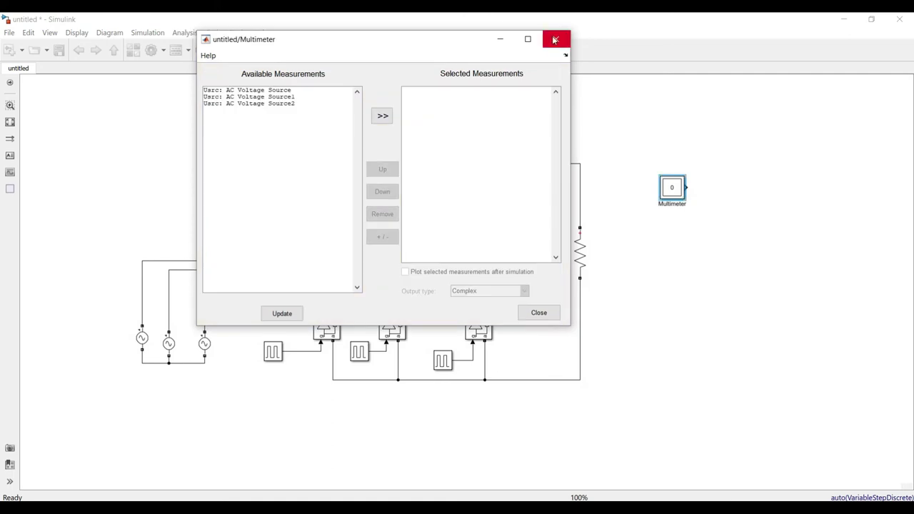
click(283, 90)
click(382, 115)
click(286, 97)
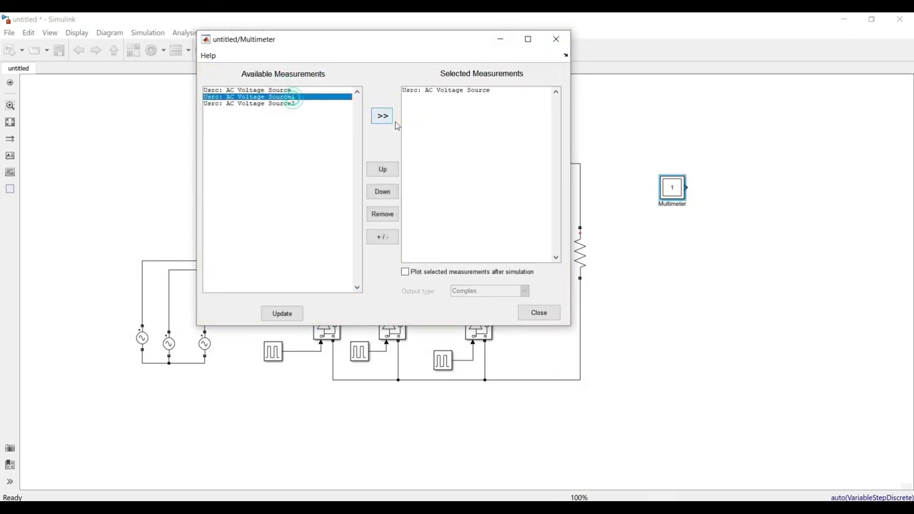
click(373, 117)
click(289, 104)
click(379, 116)
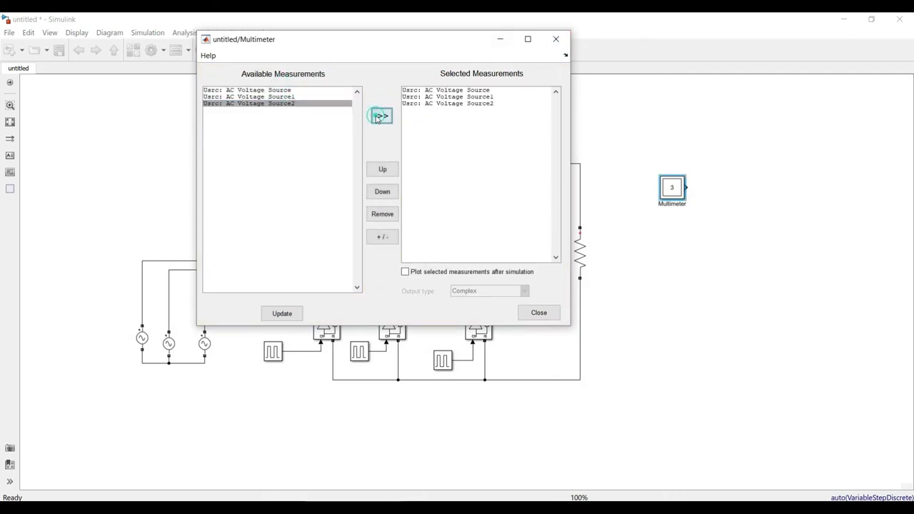
click(555, 40)
Add a Scope block beside the multimeter and connect the multimeter's output to it.
double_click(633, 237)
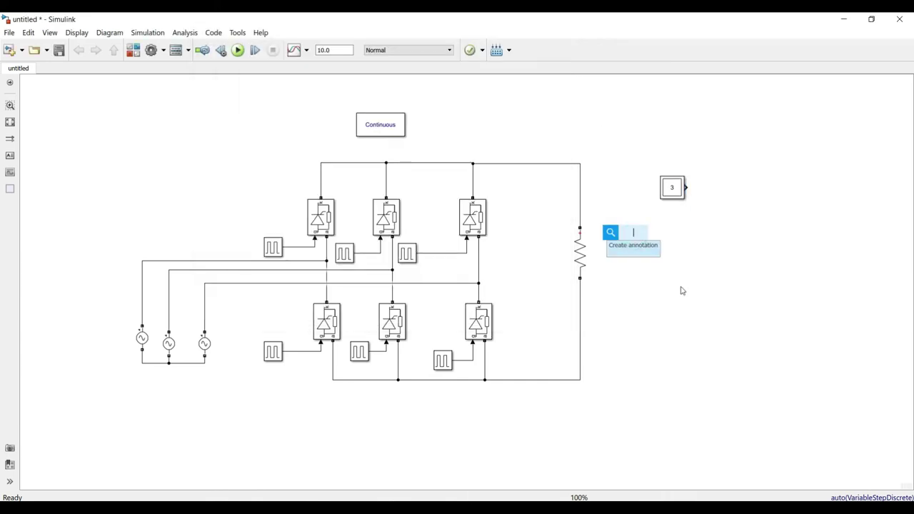
text(scope)
key(Return)
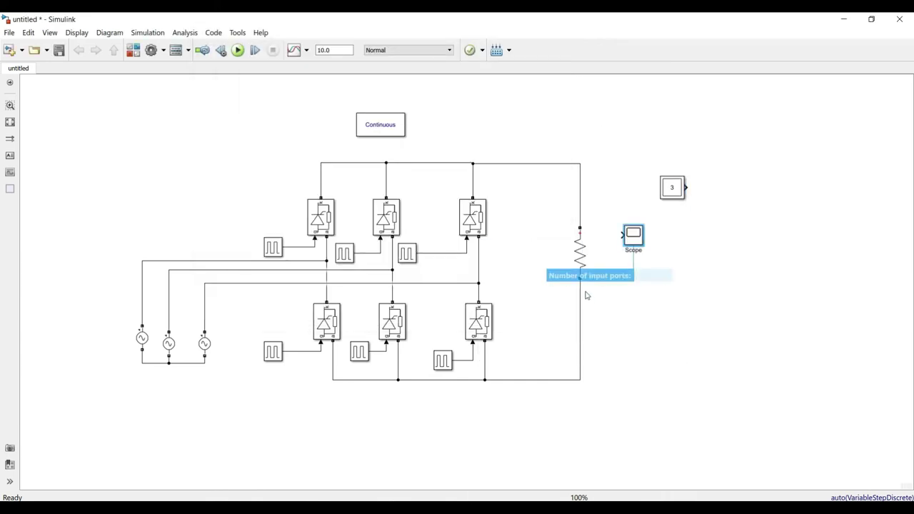
drag(634, 235, 721, 188)
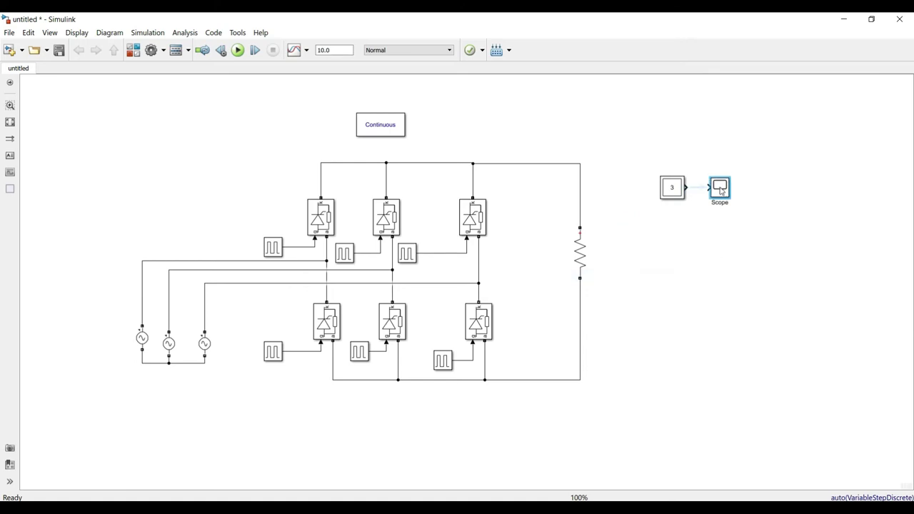
click(699, 188)
click(676, 233)
Set the resistive load's measurements to Branch voltage and current.
double_click(642, 255)
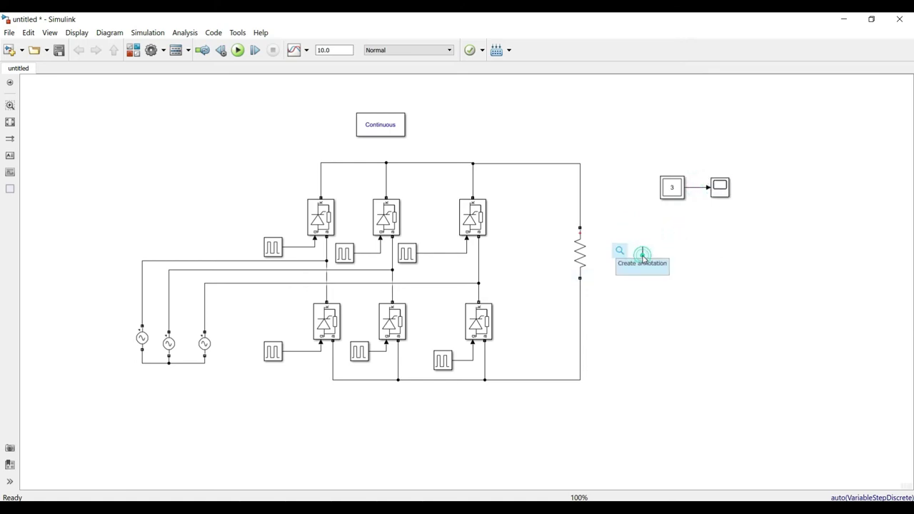
double_click(580, 252)
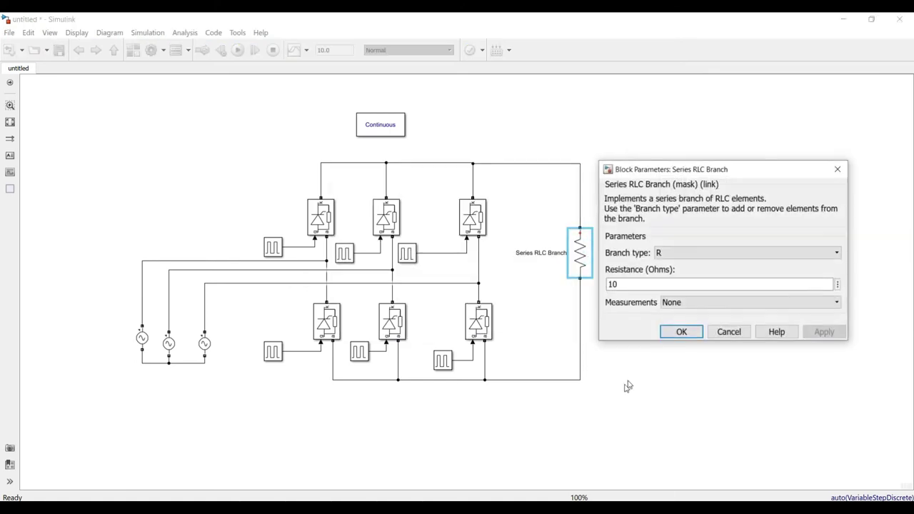
click(666, 306)
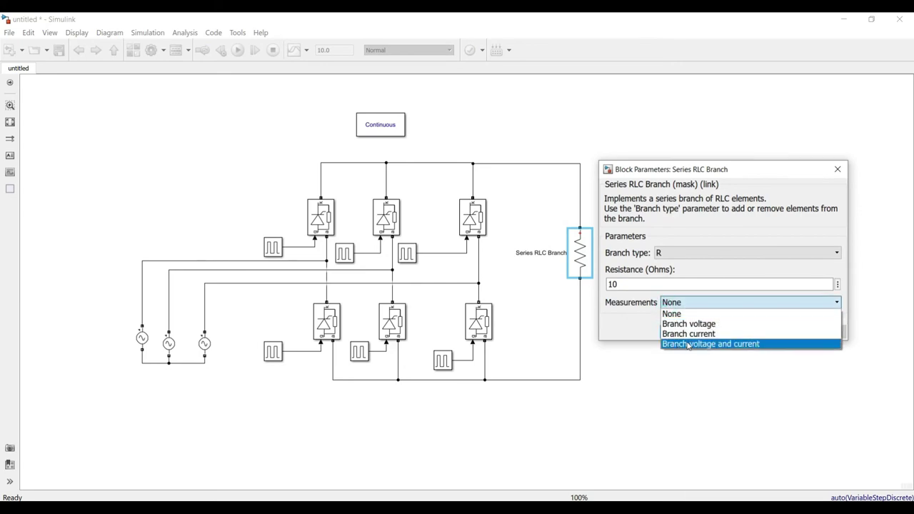
click(707, 344)
click(688, 331)
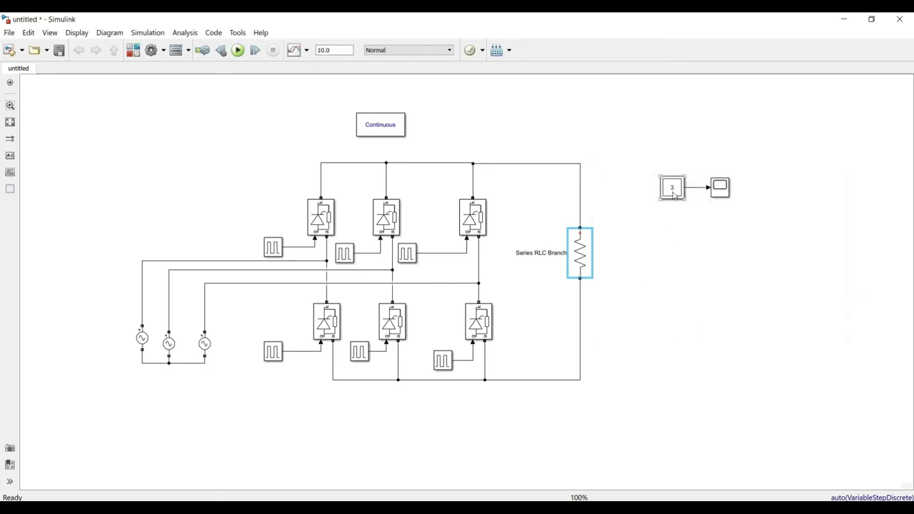
Place a copy of the multimeter below the original and remove the three source voltages from its selected measurements.
drag(673, 194, 680, 272)
double_click(678, 265)
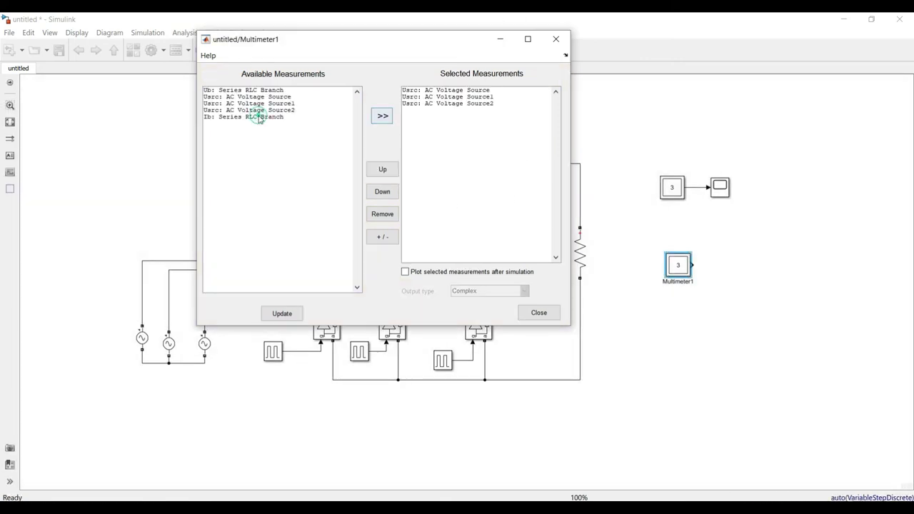
click(259, 117)
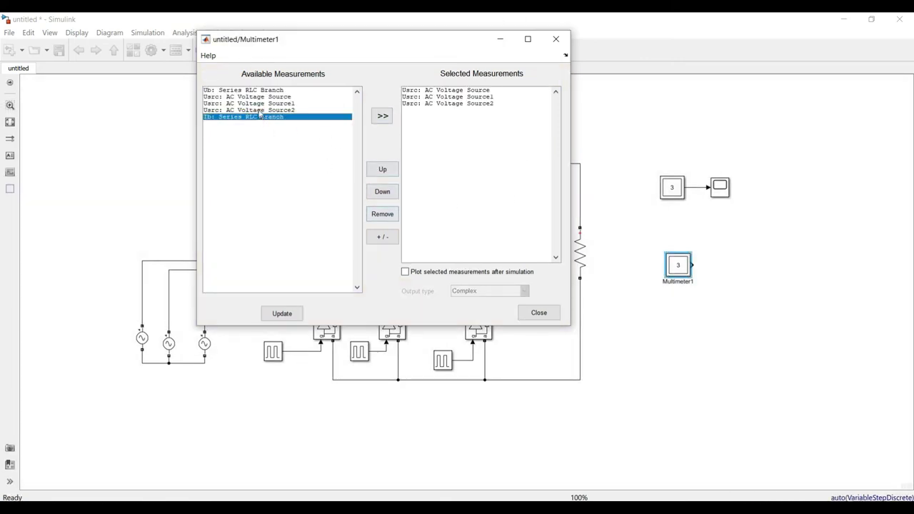
click(269, 90)
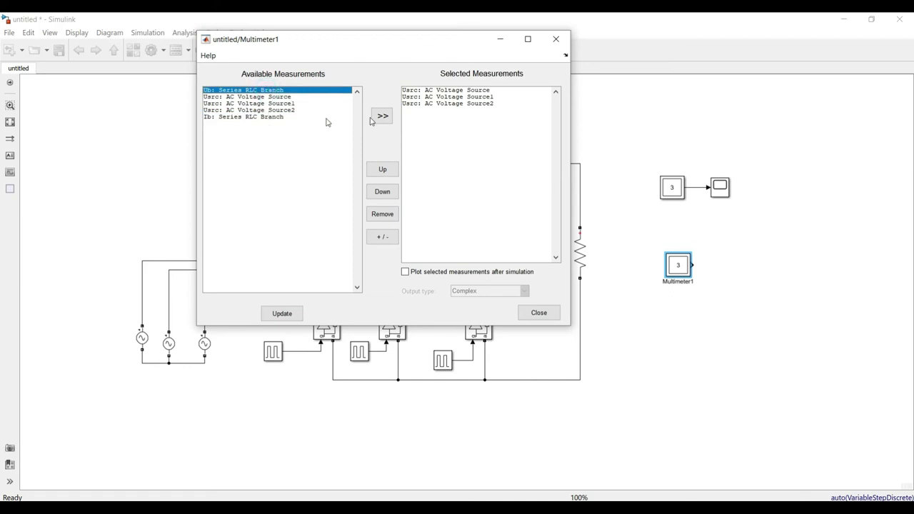
drag(457, 121, 452, 89)
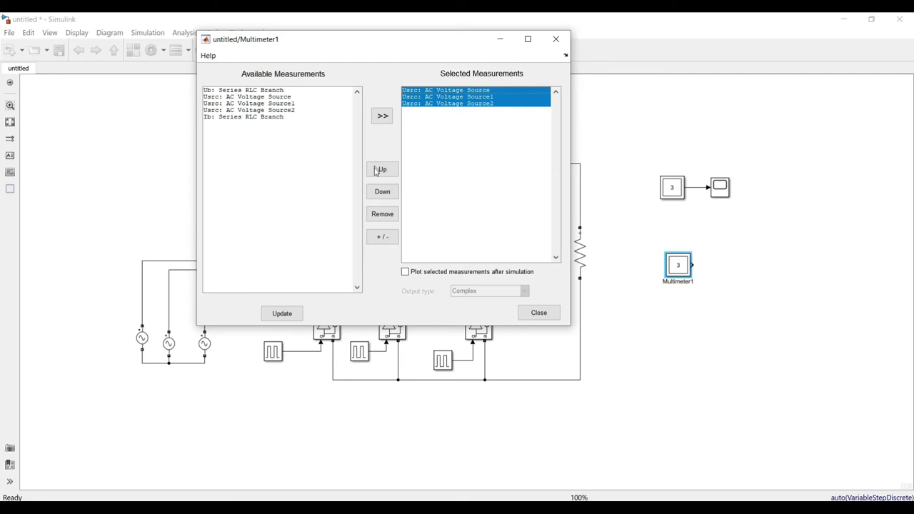
click(382, 214)
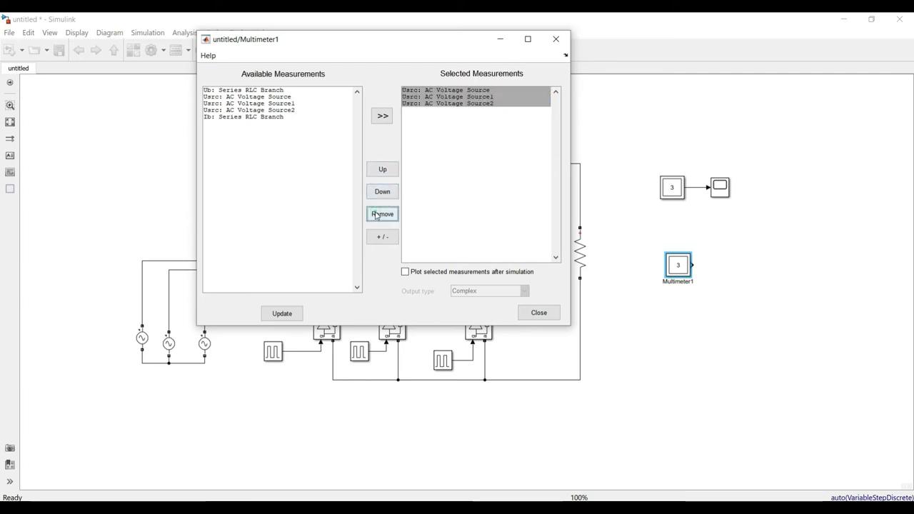
Add the Series RLC Branch voltage (Ub) and current (Ib) to the second multimeter's selected measurements.
click(261, 90)
click(382, 115)
click(277, 117)
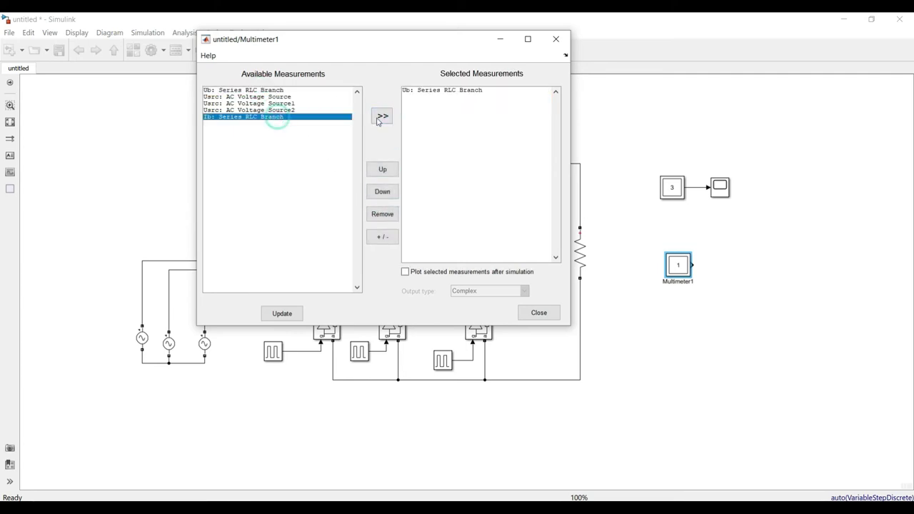
click(382, 116)
click(537, 312)
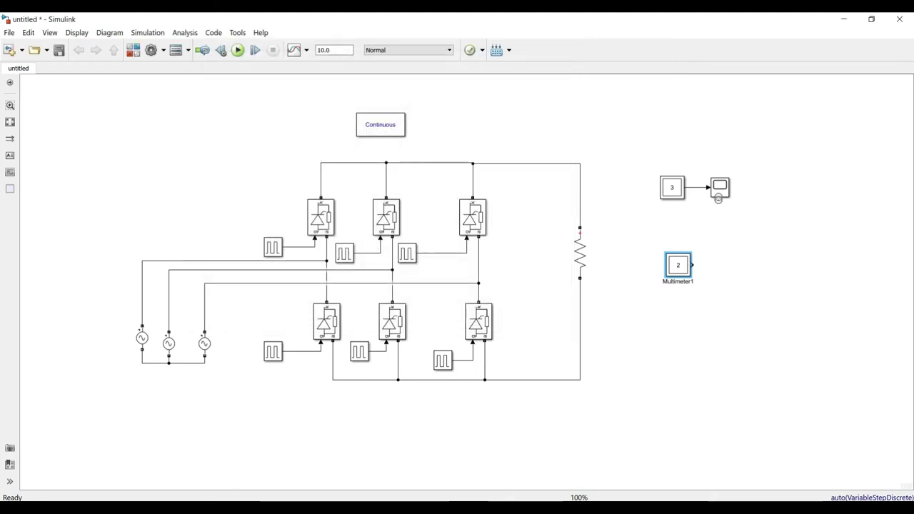
Place a copy of the scope beside the second multimeter and connect the multimeter's output to it.
drag(718, 198, 722, 274)
click(705, 266)
click(708, 230)
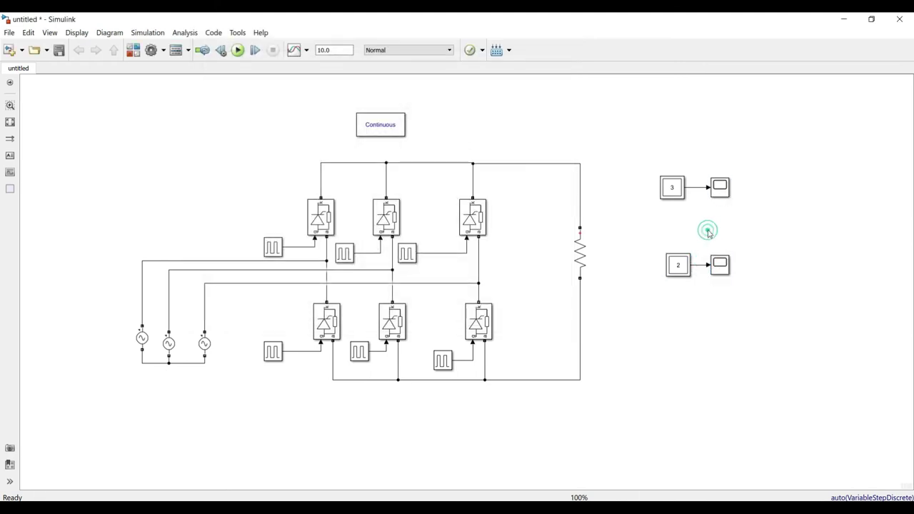
Move the load multimeter and its scope above the source-voltage multimeter and scope, aligning the two pairs.
click(696, 187)
click(719, 193)
drag(657, 236, 763, 308)
drag(678, 271, 679, 147)
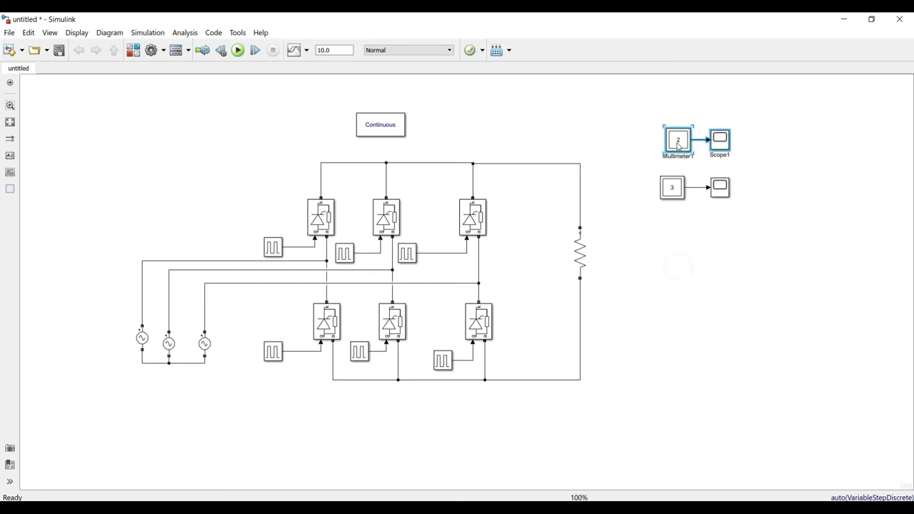
click(782, 158)
click(656, 311)
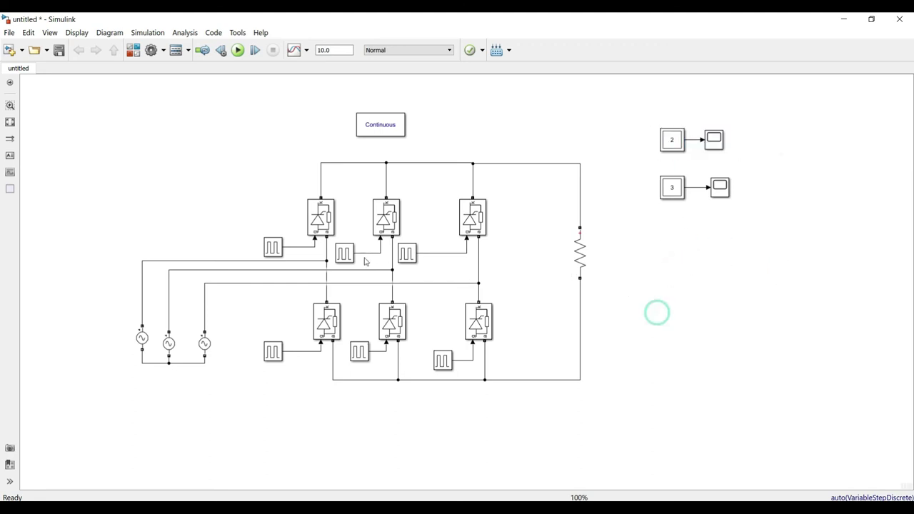
Trace the firing order of the six thyristors across the upper and lower rows of the bridge.
click(309, 223)
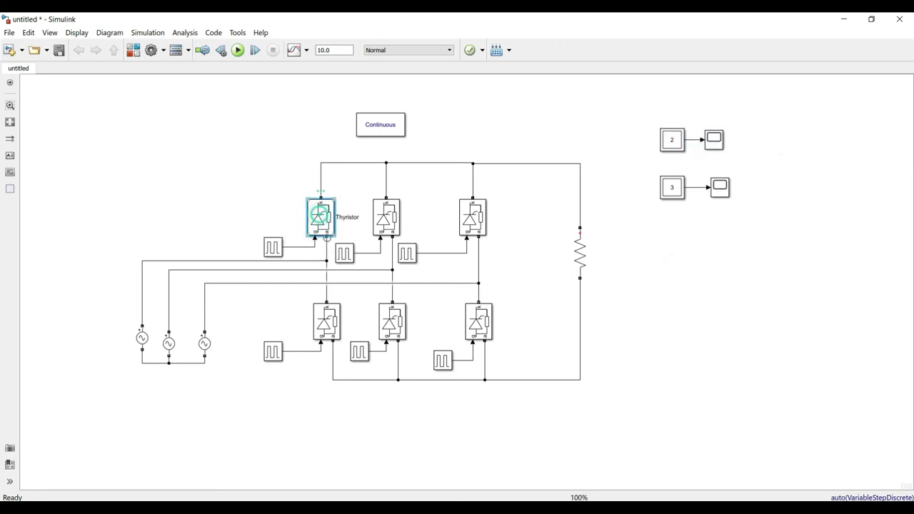
click(496, 322)
click(400, 233)
click(330, 318)
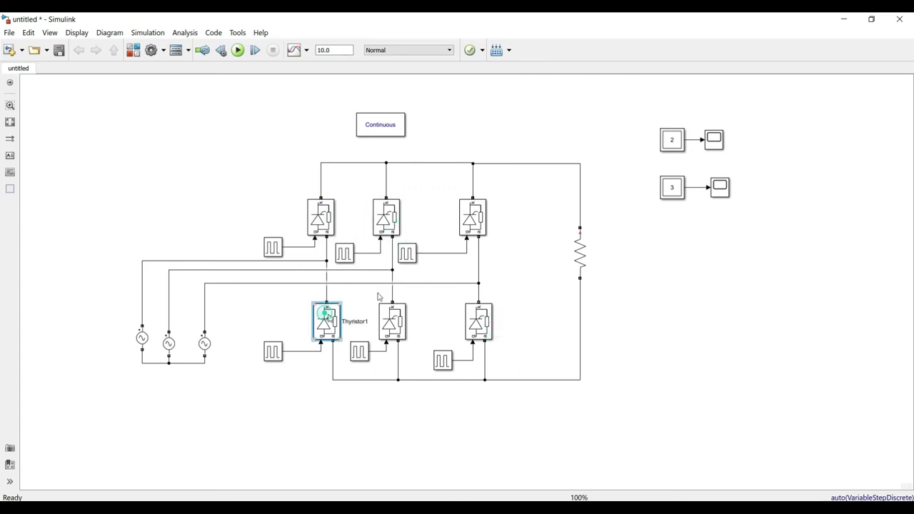
click(460, 226)
click(392, 334)
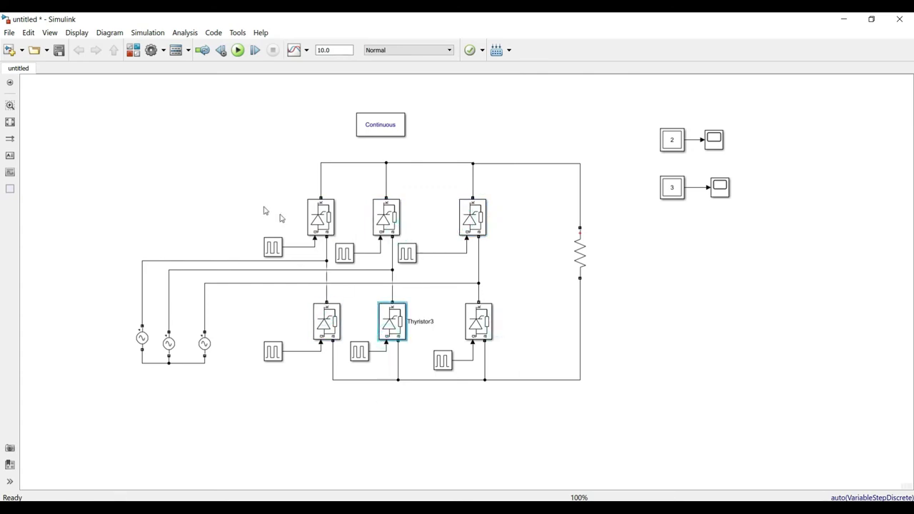
click(316, 224)
Set the upper-left thyristor's pulse generator to period 0.02 s, pulse width 33.3333 % and phase delay 60.
double_click(272, 247)
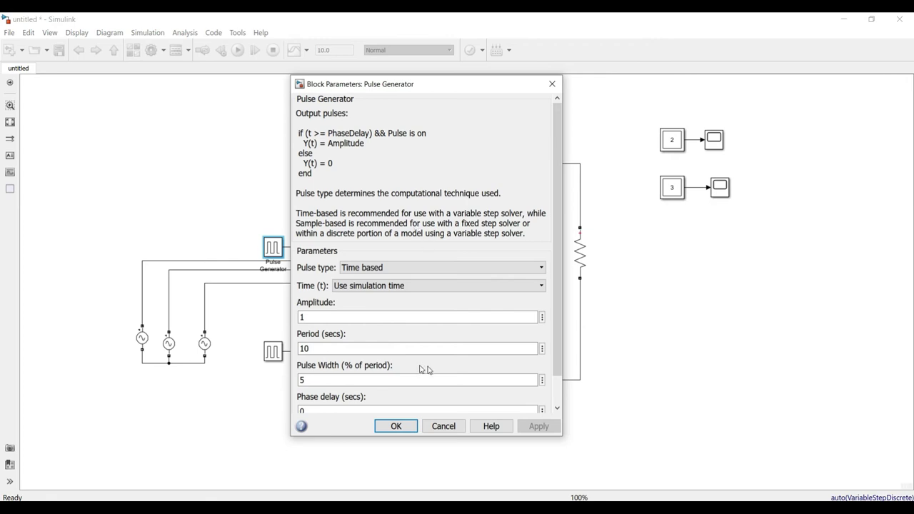
double_click(386, 349)
text(0.02)
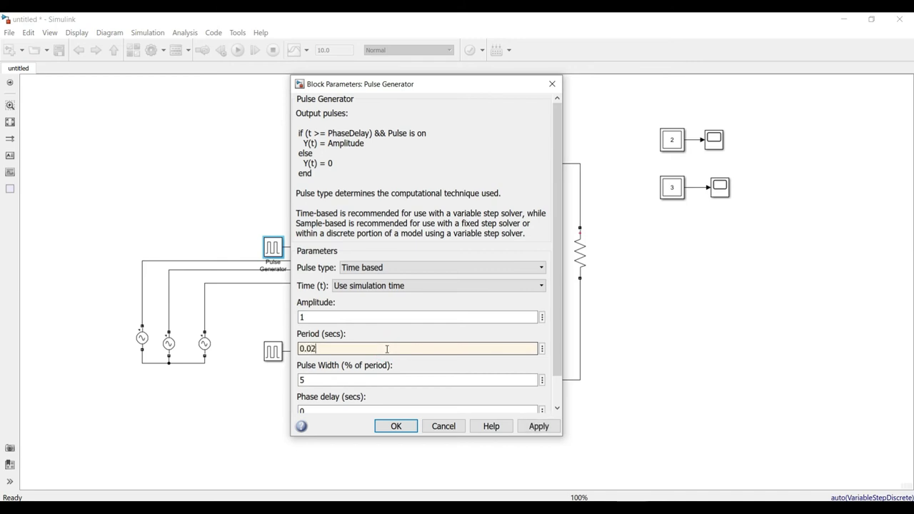
double_click(394, 377)
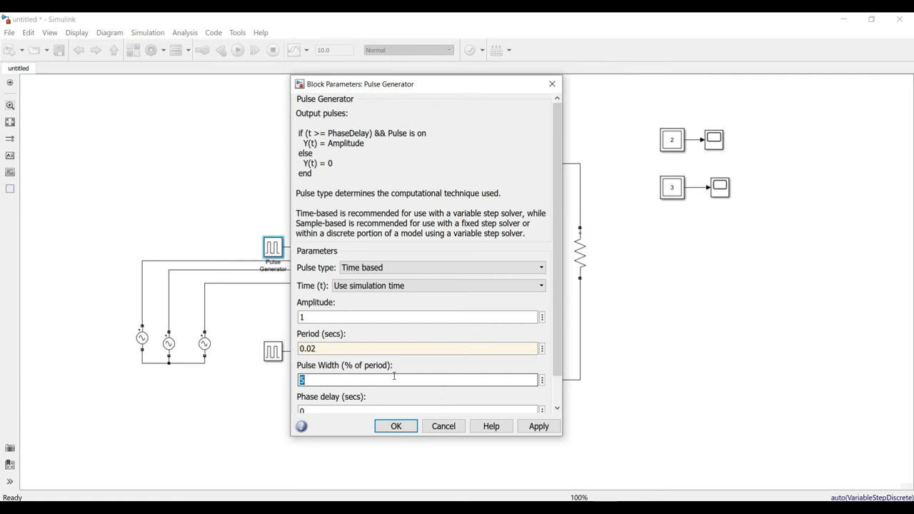
text(33.3333)
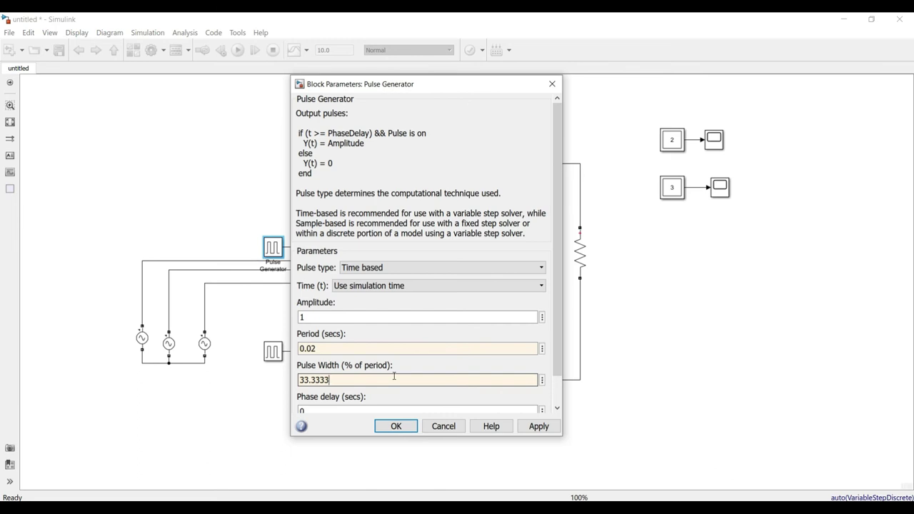
key(Tab)
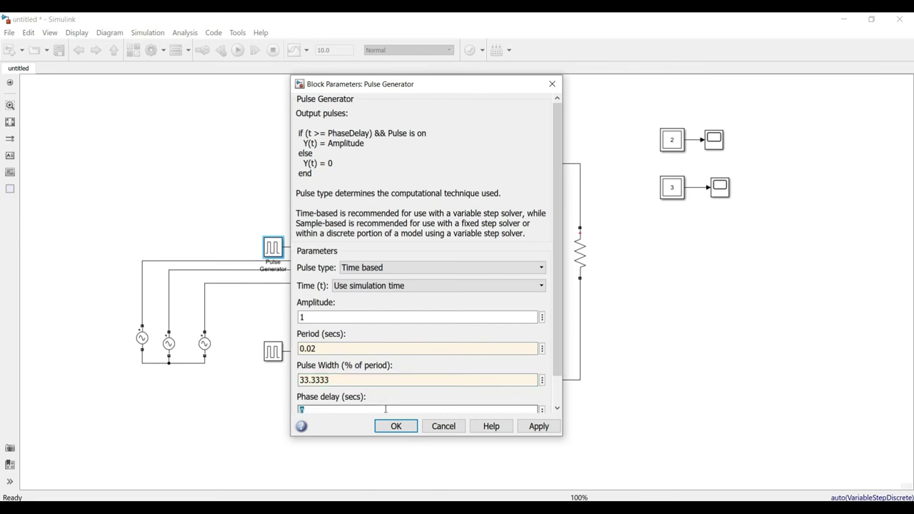
text(a1)
key(Return)
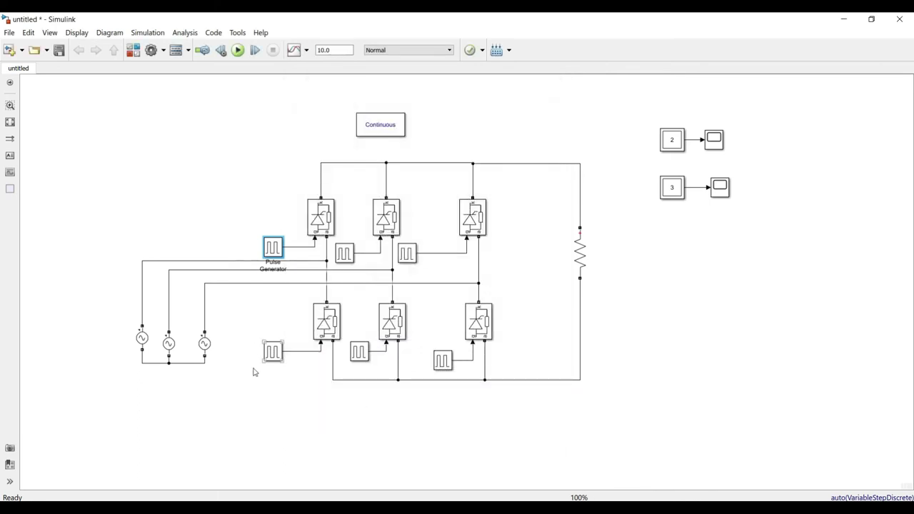
Set the lower-right thyristor's pulse generator to period 0.02 s and pulse width 33.3333 %.
double_click(443, 360)
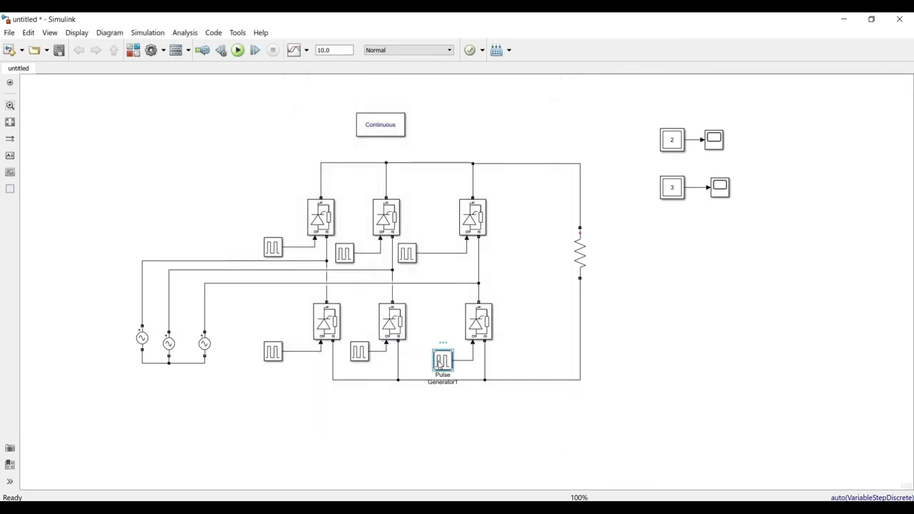
double_click(493, 433)
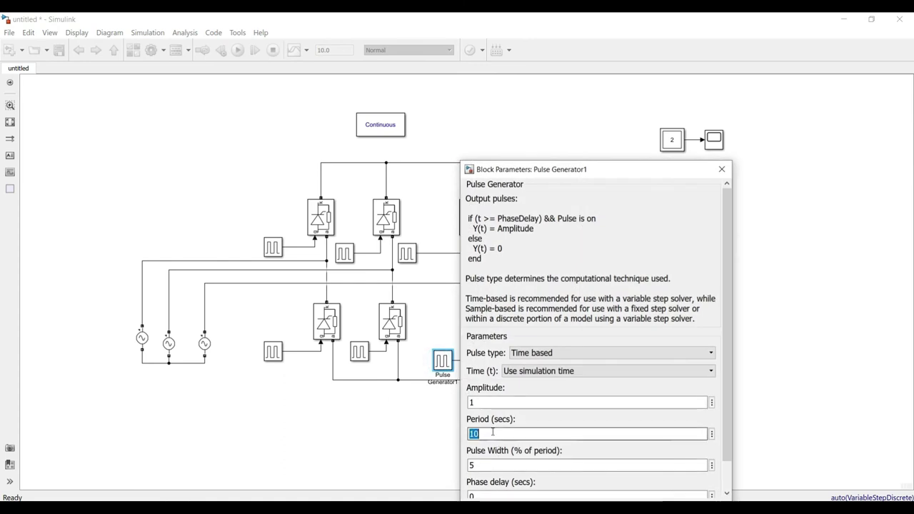
text(0.02)
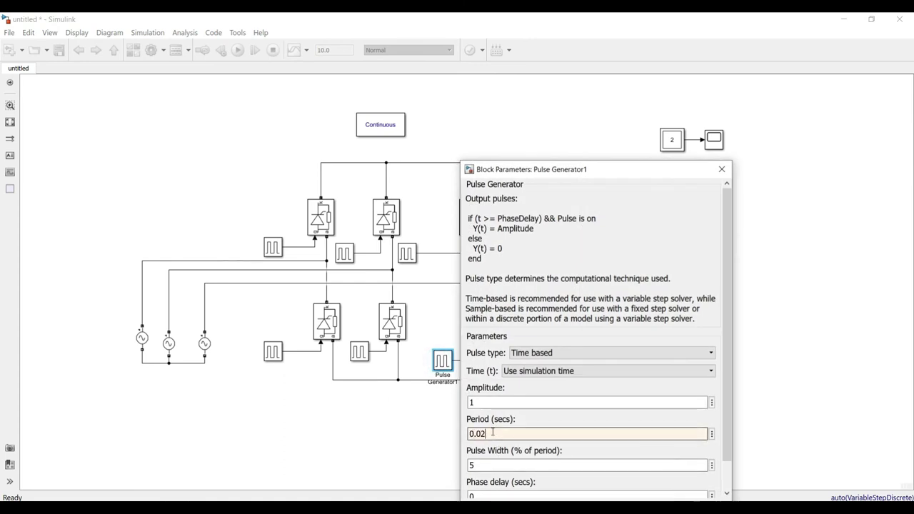
double_click(509, 463)
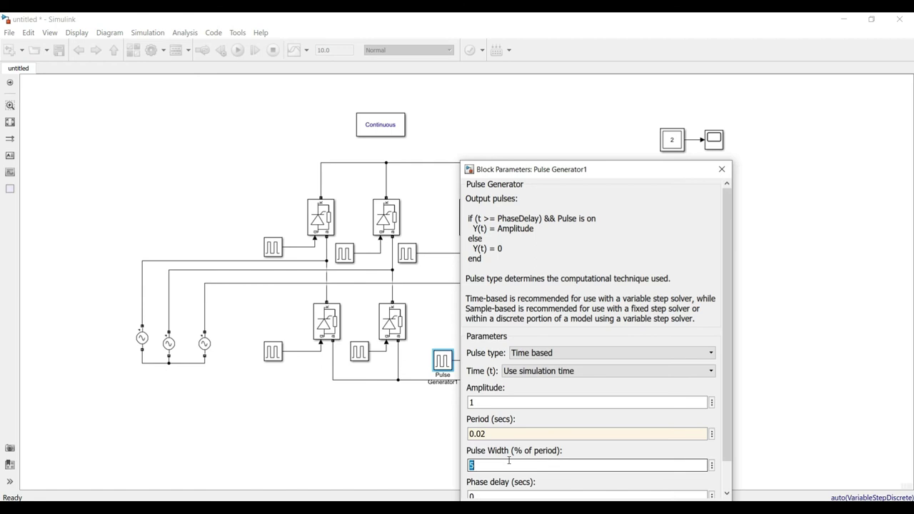
text(33)
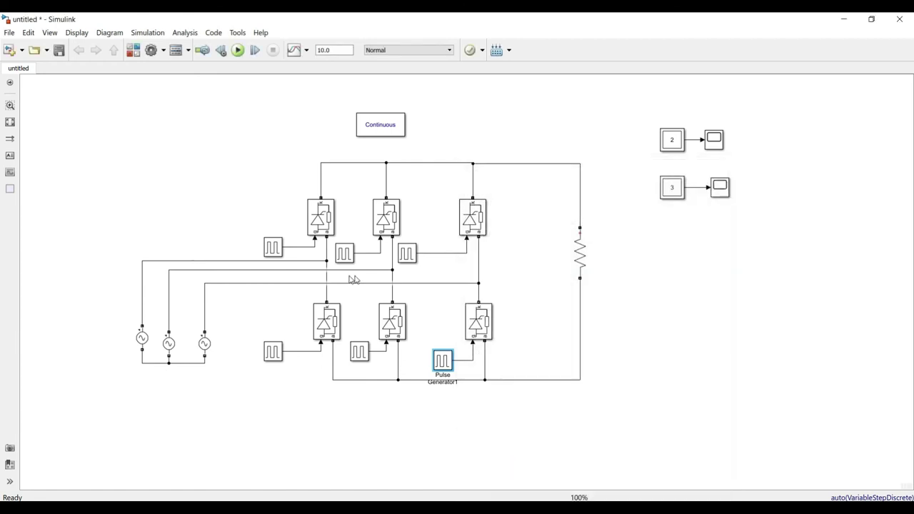
Change the phase delay of the upper-left thyristor's pulse generator to 60*(0.02/360).
double_click(273, 249)
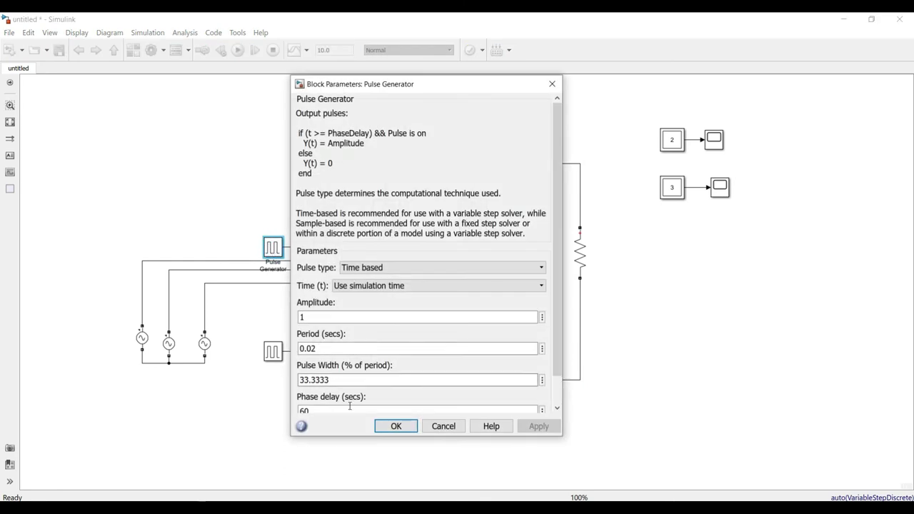
drag(561, 277, 554, 344)
drag(360, 379, 298, 379)
drag(360, 365, 309, 366)
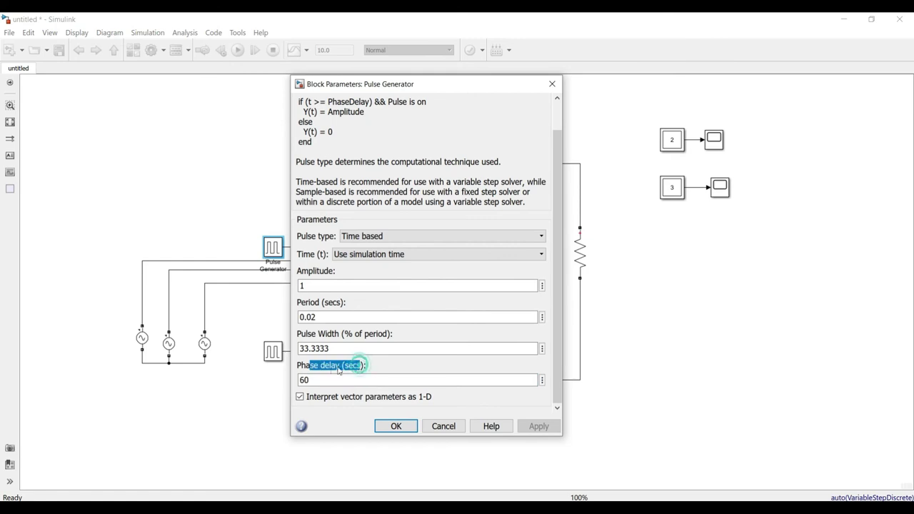
double_click(332, 380)
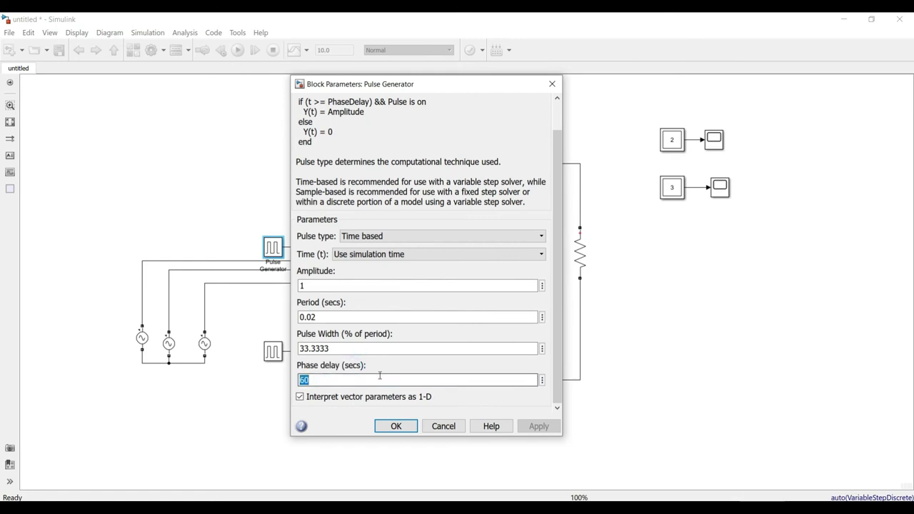
text(*)
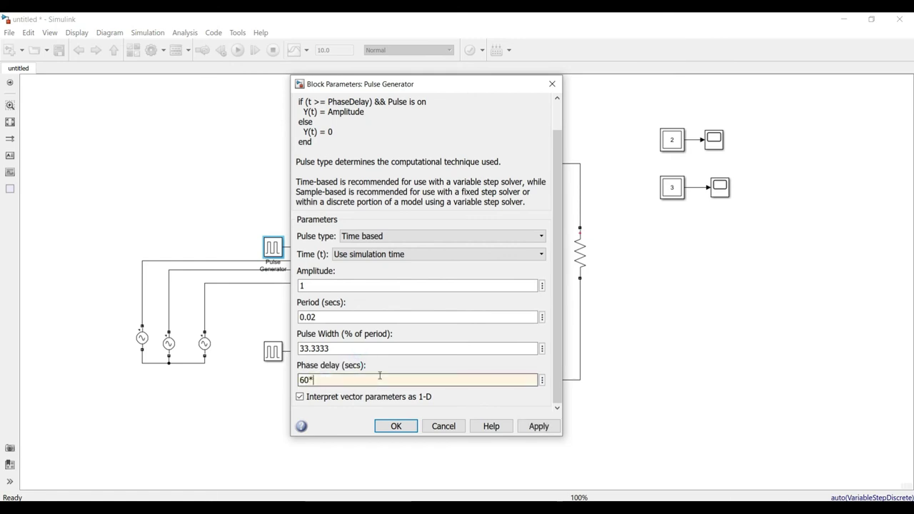
text(0.)
text(02)
text(/360)
text())
text(()
key(ctrl+a)
click(395, 426)
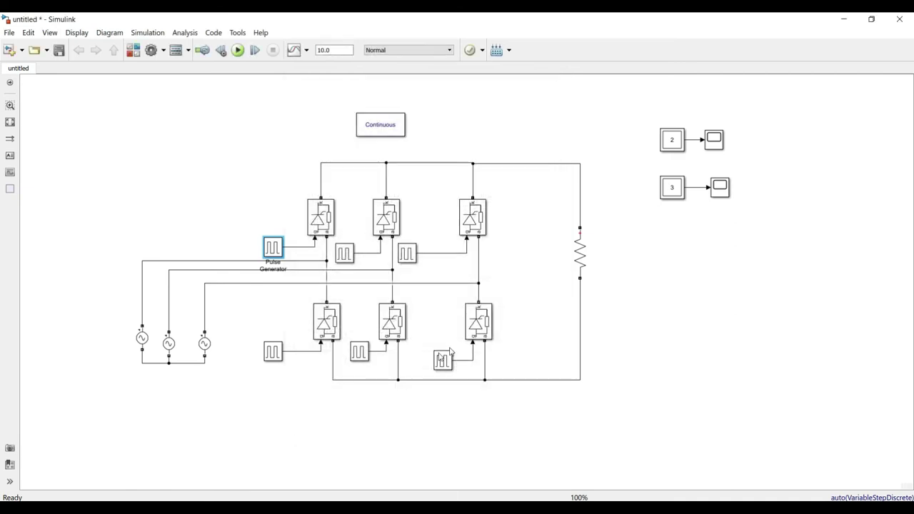
Set the phase delay of the lower-right thyristor's pulse generator to 60*(0.02/360).
double_click(442, 361)
double_click(520, 494)
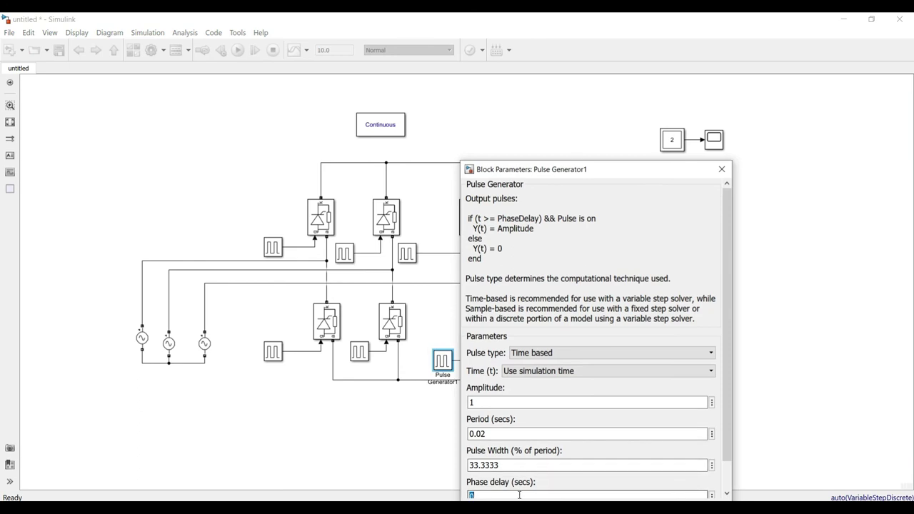
text(60*(0.02/360))
key(Return)
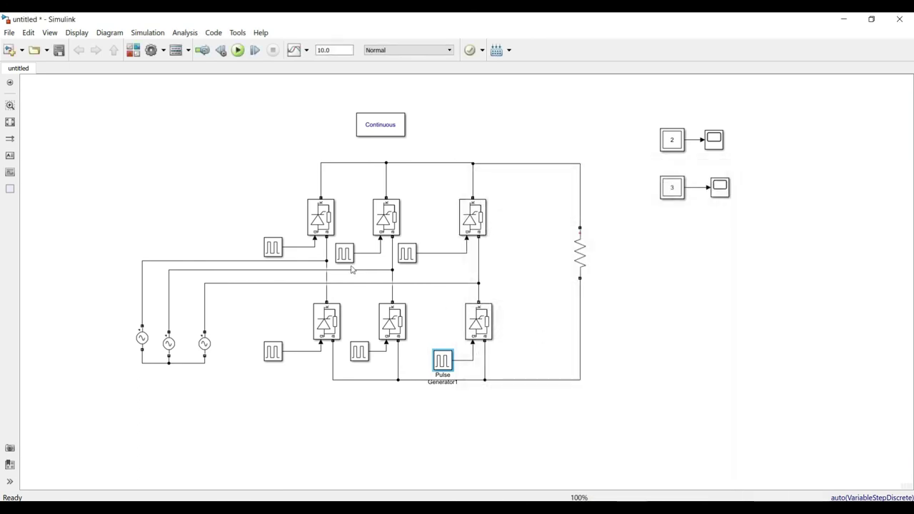
Delete the pulse generators of all thyristors except the upper-left one.
click(343, 255)
key(Delete)
click(407, 253)
key(Delete)
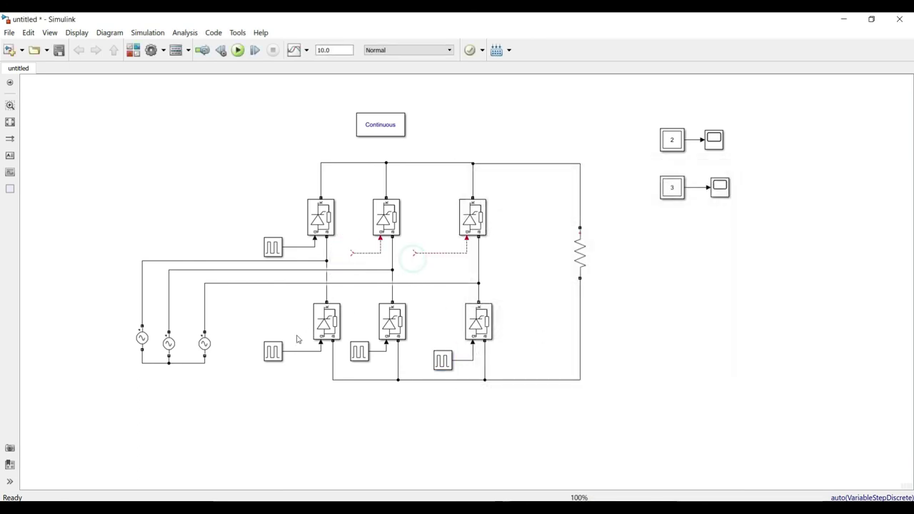
click(273, 351)
key(Delete)
key(Delete)
click(437, 363)
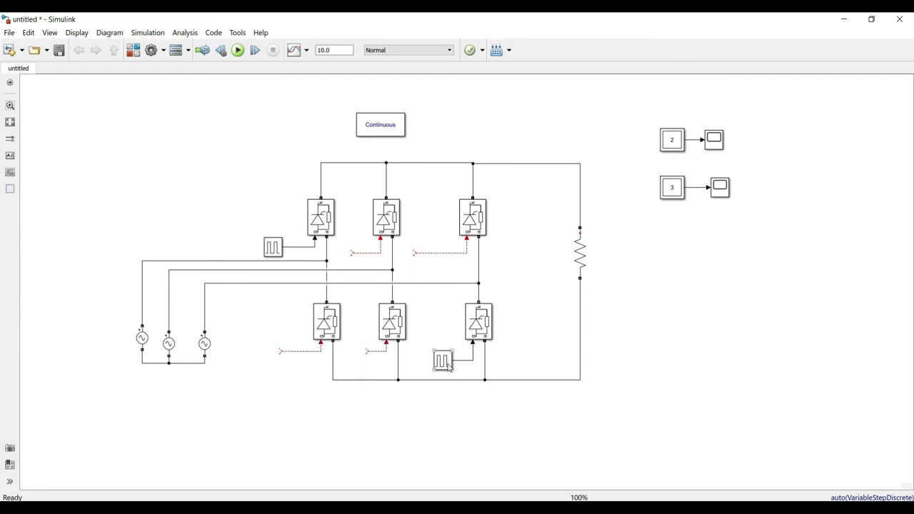
key(Delete)
Place copies of the configured upper-left pulse generator at the open gate lines of the other five thyristors.
drag(270, 247, 445, 364)
click(437, 322)
click(278, 242)
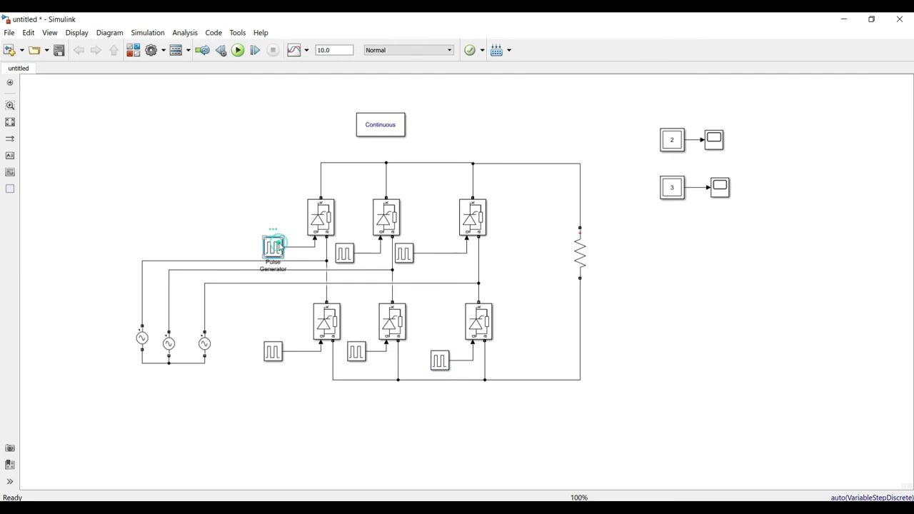
Set the phase delay of the lower-right thyristor's pulse generator to 120*(0.02/360).
click(441, 362)
double_click(440, 363)
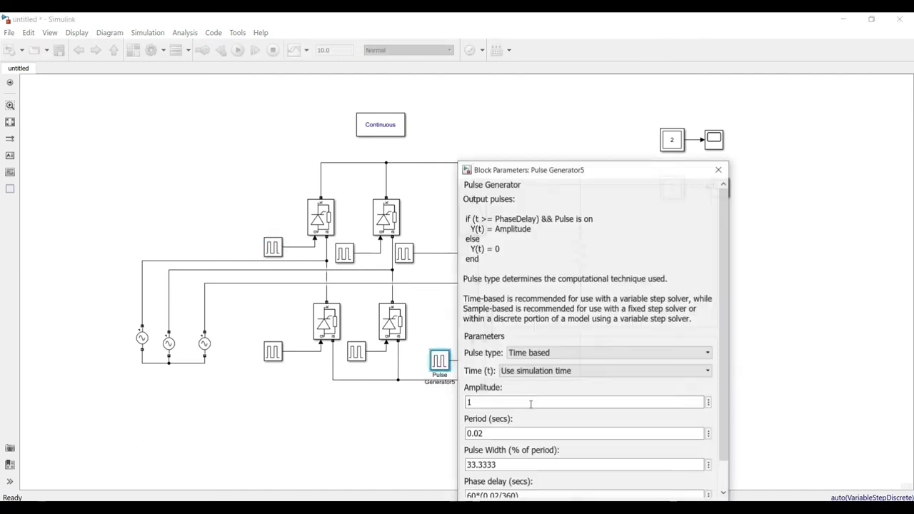
triple_click(521, 496)
key(Left)
key(Left)
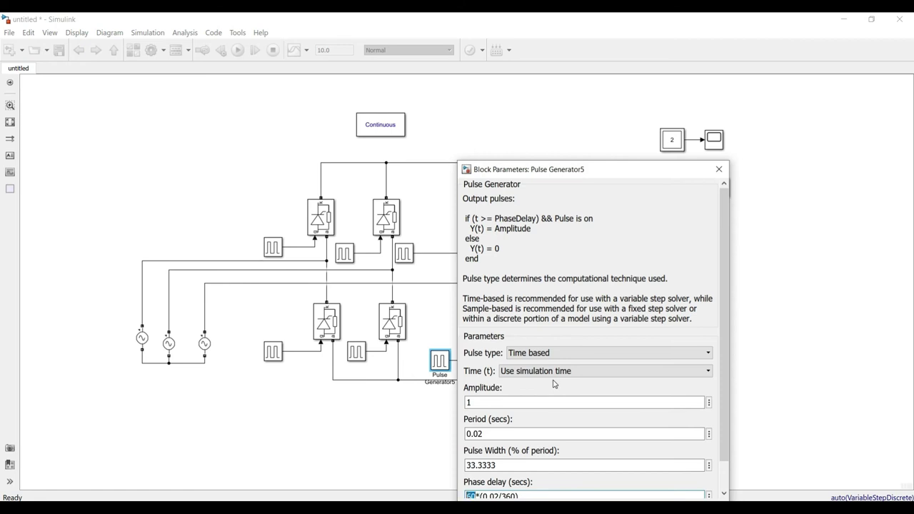
text(120)
key(Return)
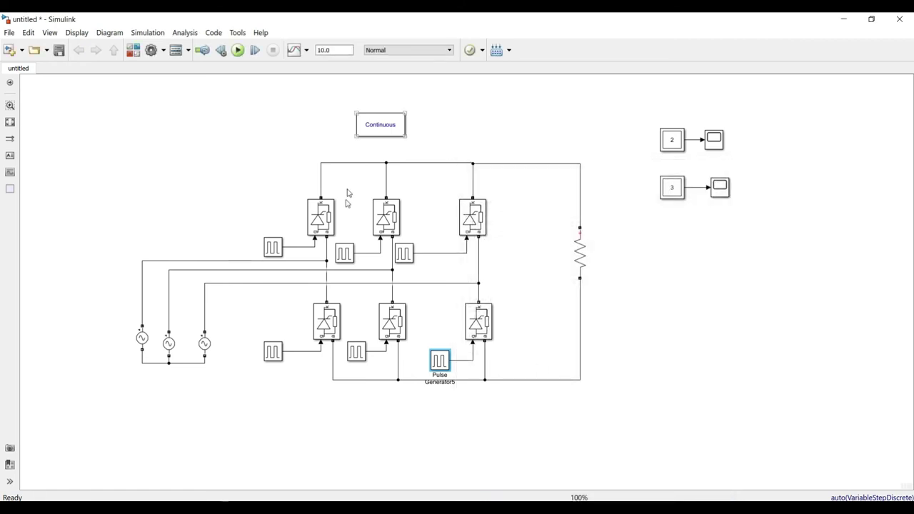
Replace the 60 in the phase delay expression of the upper-middle thyristor's pulse generator with its own firing angle.
double_click(344, 253)
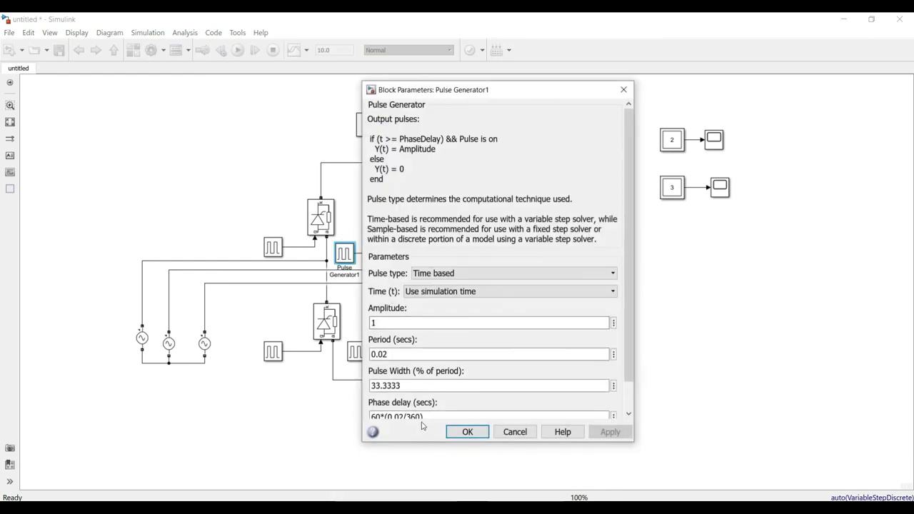
triple_click(424, 414)
click(425, 411)
text(18)
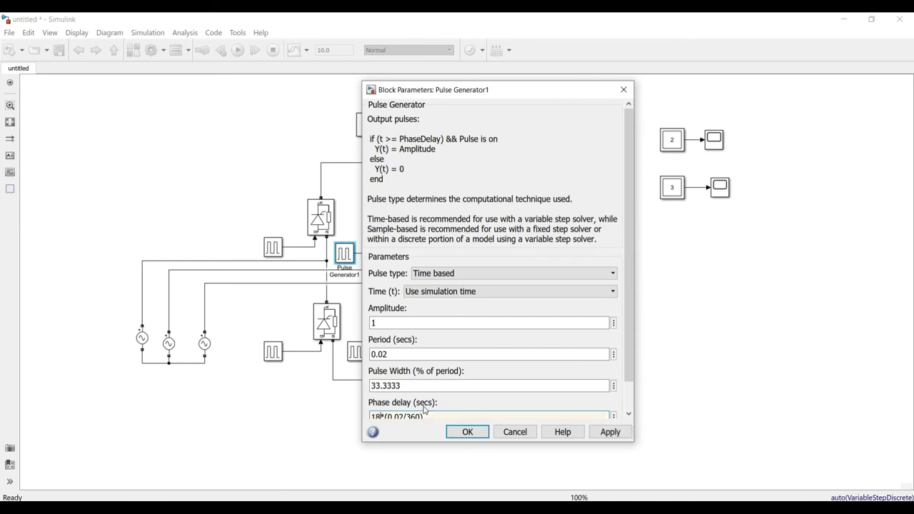
key(Return)
Set the phase delay of the lower-left thyristor's pulse generator to 240*(0.02/360).
double_click(272, 352)
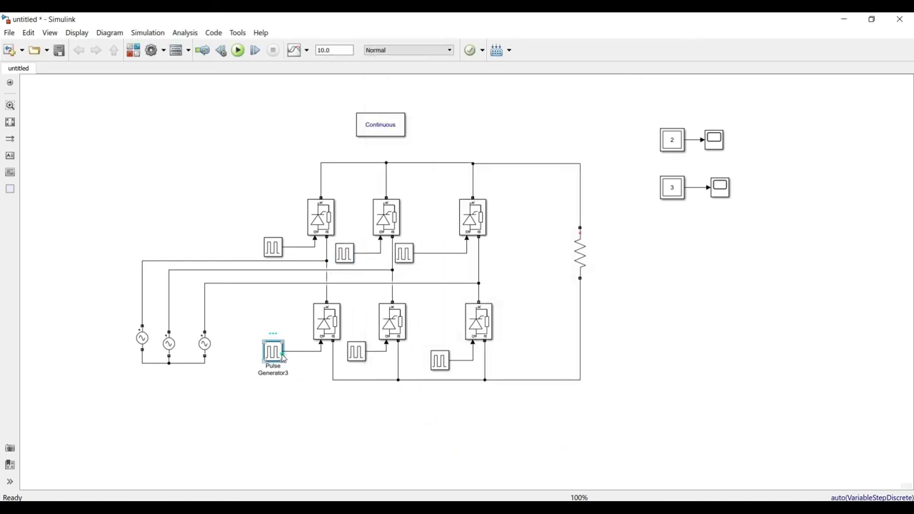
click(350, 497)
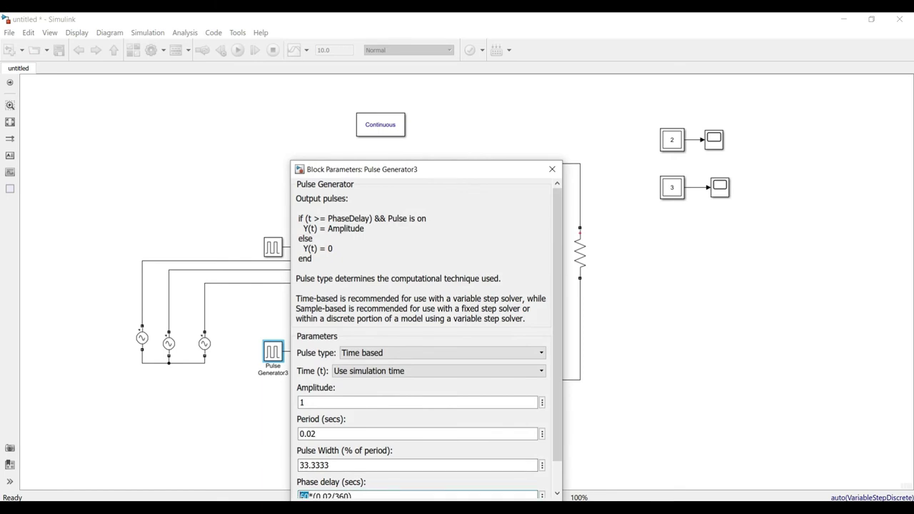
text(240)
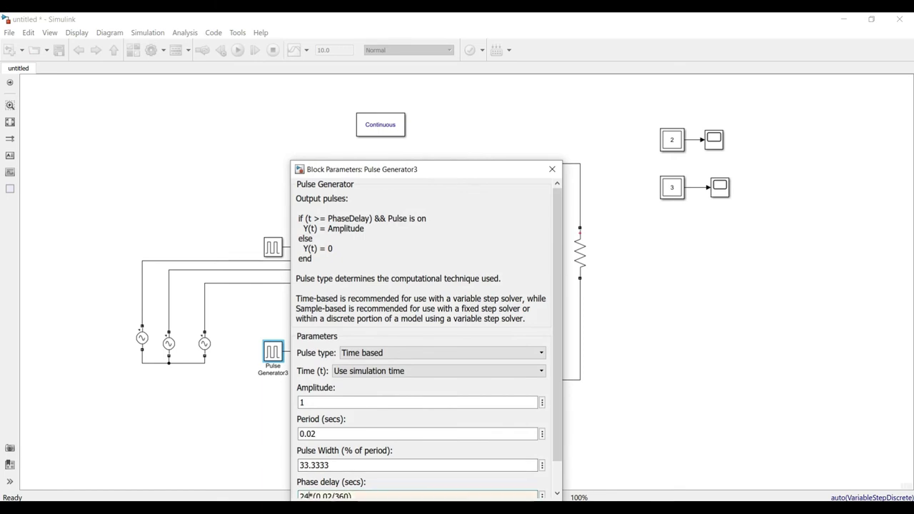
key(Return)
Replace the 60 in the phase delay expression of the upper-right thyristor's pulse generator with 180.
double_click(404, 253)
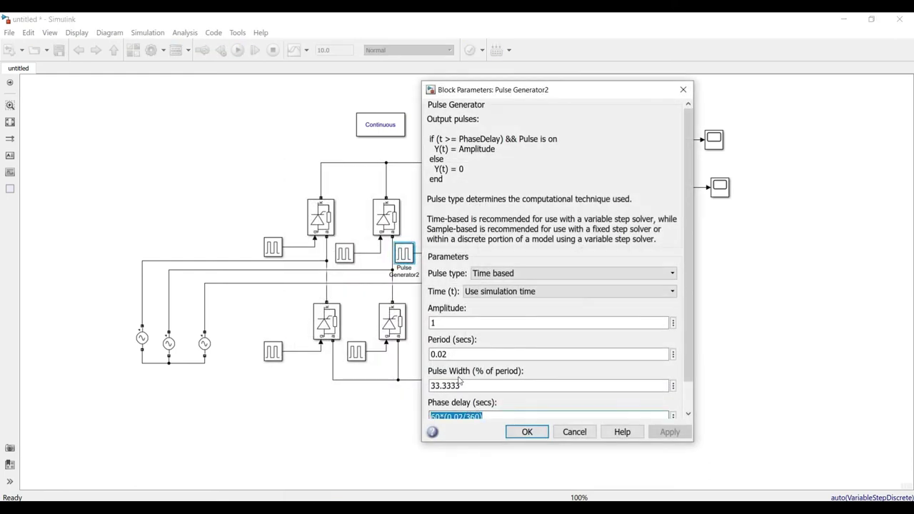
key(Left)
key(Left)
text(180)
key(Return)
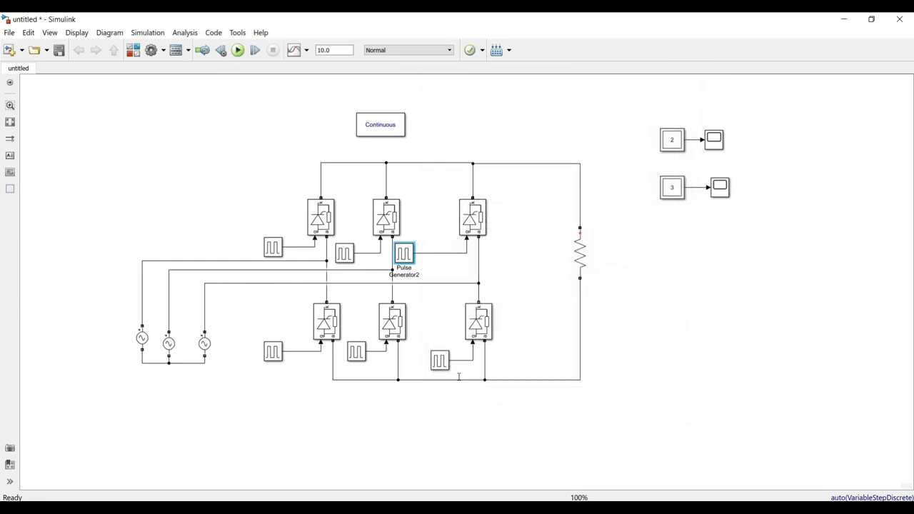
Adjust the firing angle in the phase delay expression of the lower-middle thyristor's pulse generator.
double_click(356, 351)
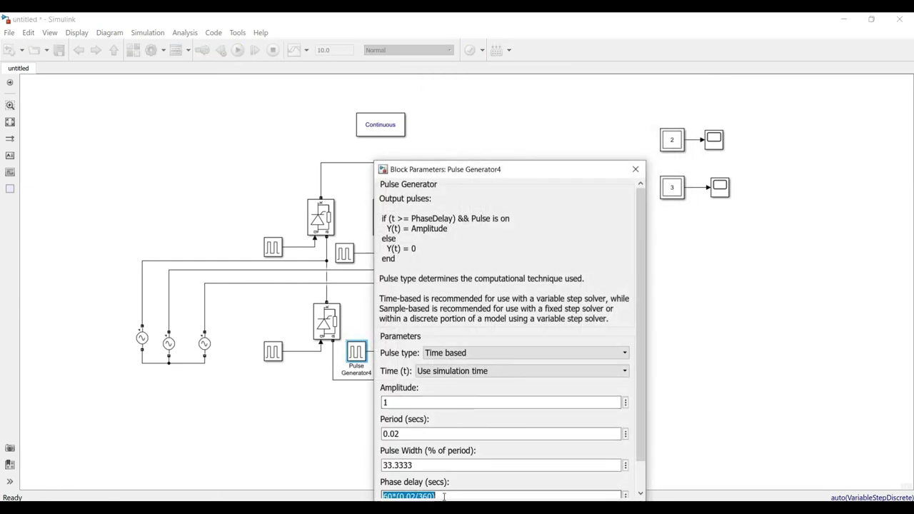
key(Right)
key(Left)
key(Left)
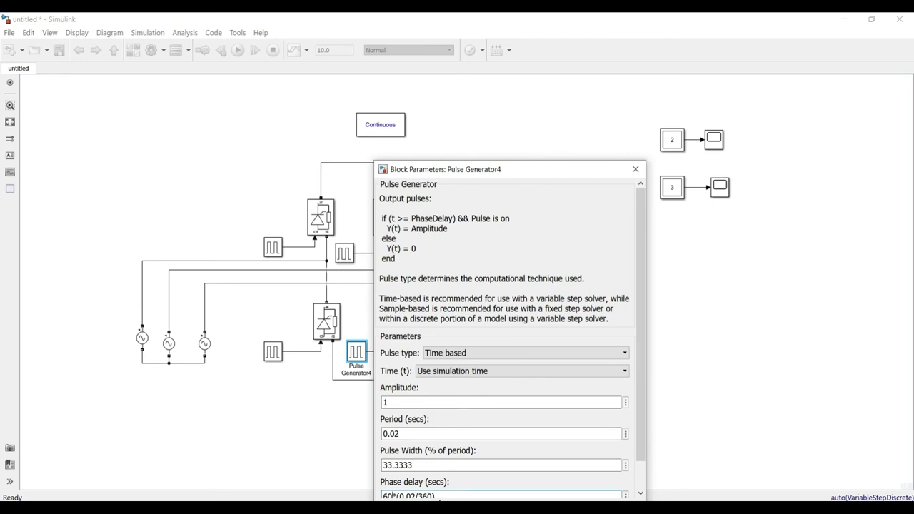
key(Return)
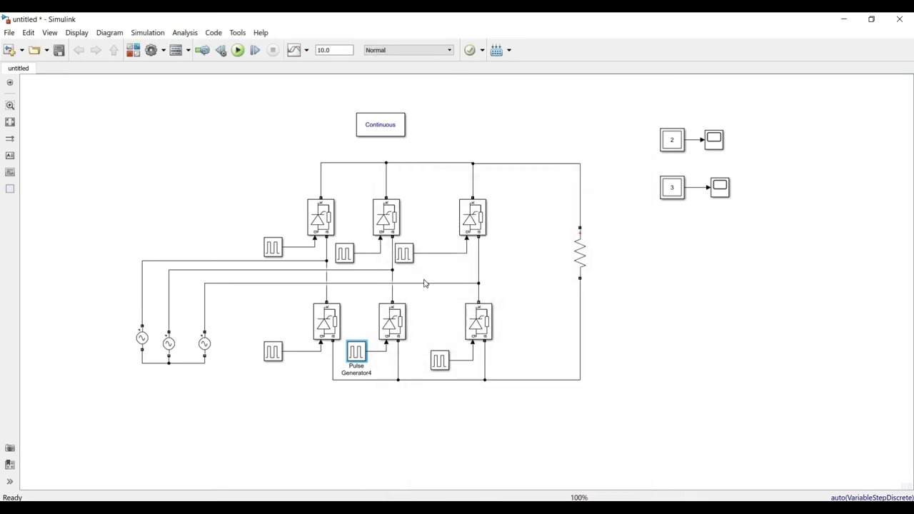
Run the simulation and view the source voltages on their scope, with the axes scaled to fit the signals.
click(238, 50)
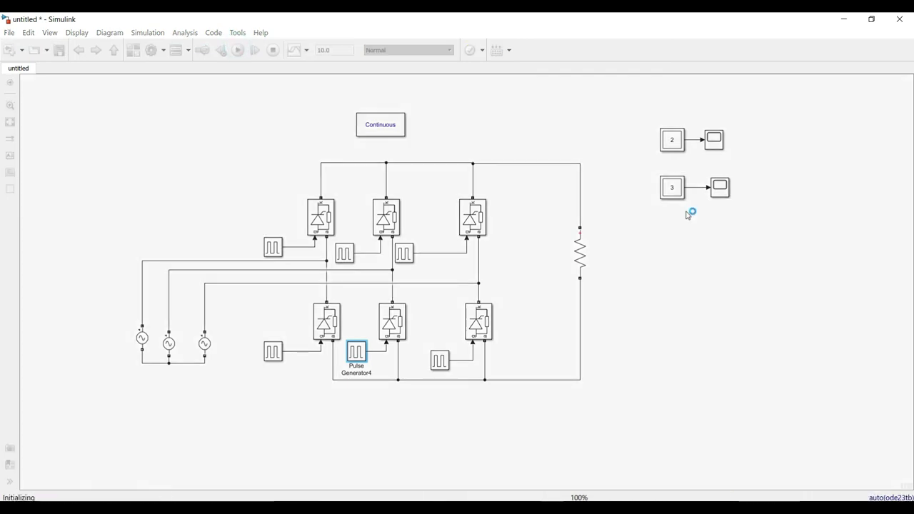
click(713, 145)
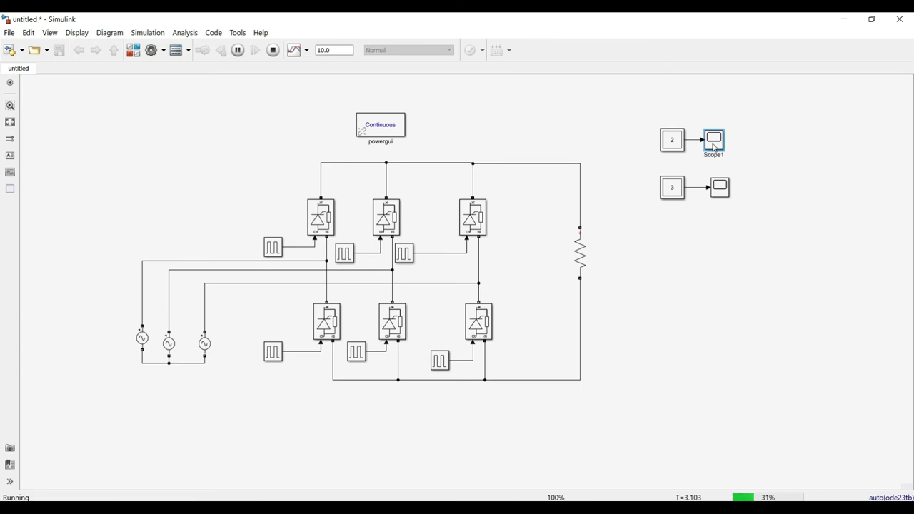
double_click(714, 147)
click(729, 189)
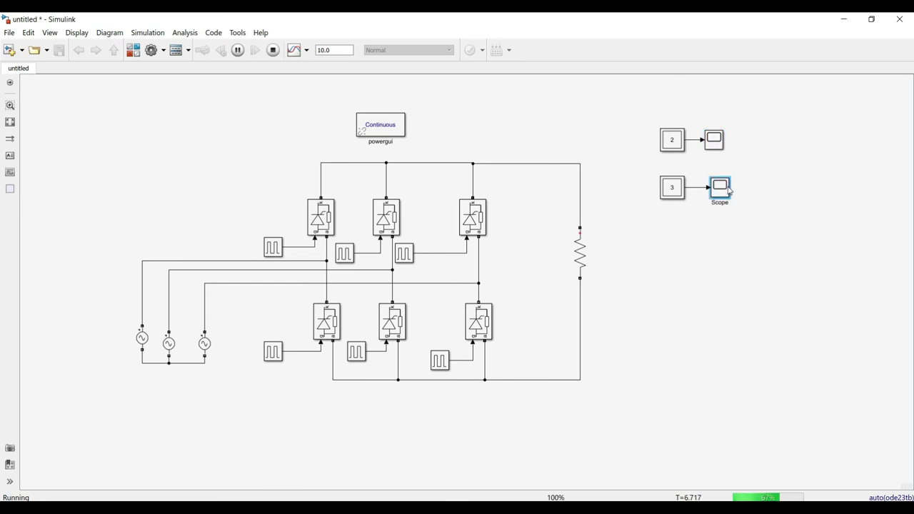
double_click(720, 187)
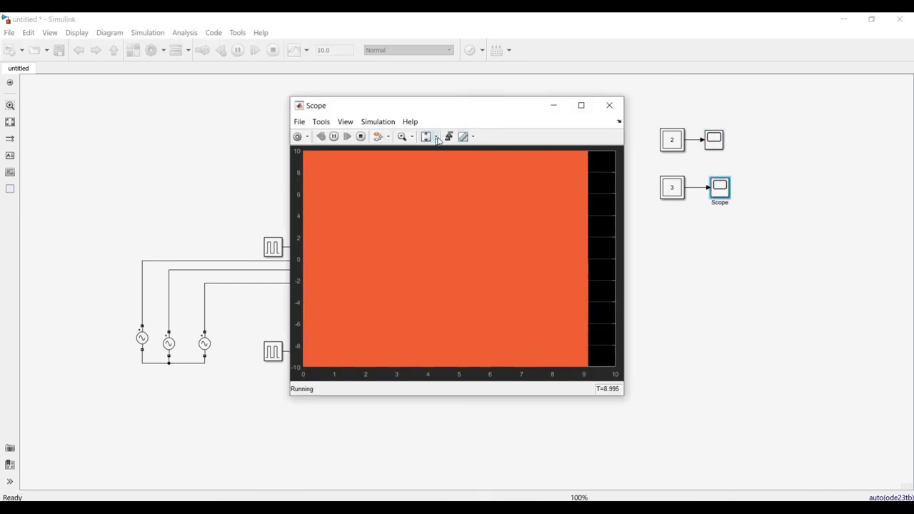
click(426, 136)
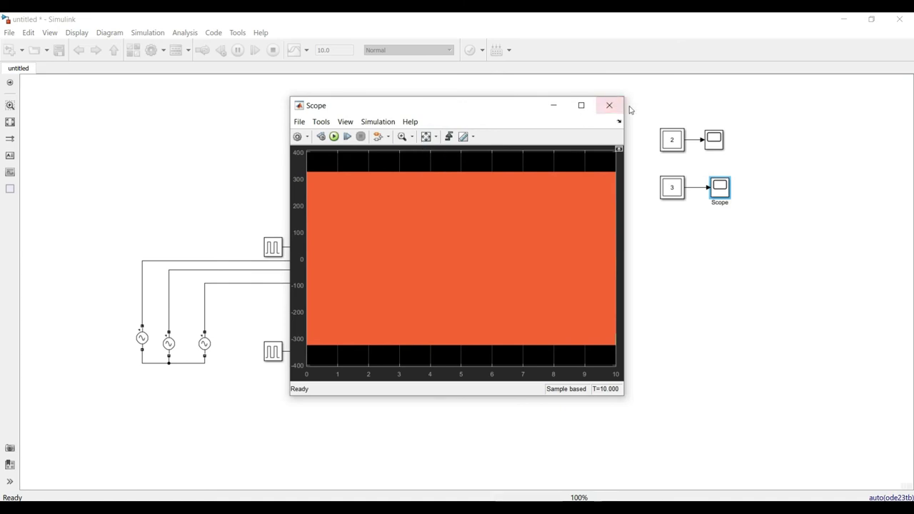
click(609, 105)
Set the simulation stop time to 1 and run the model again.
double_click(332, 48)
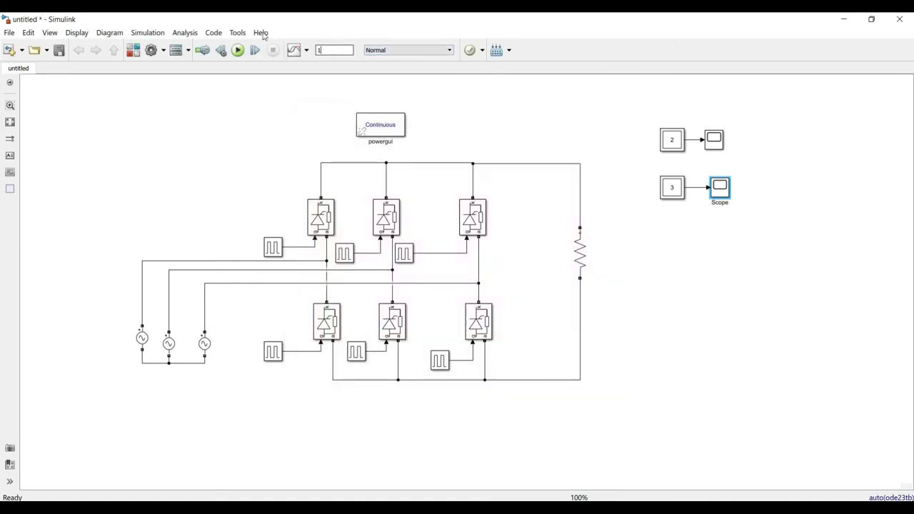
text(1)
click(238, 50)
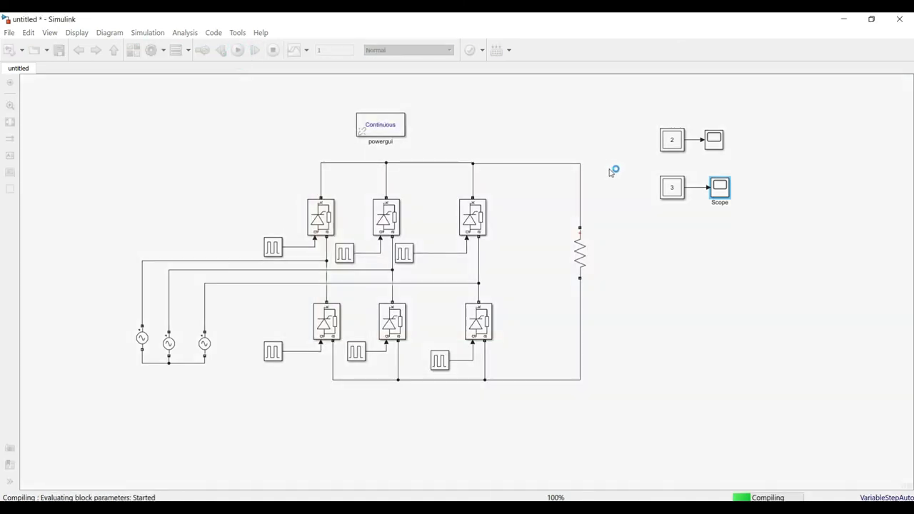
Examine the three source voltage waveforms on their scope, zoomed in along the time axis.
double_click(719, 189)
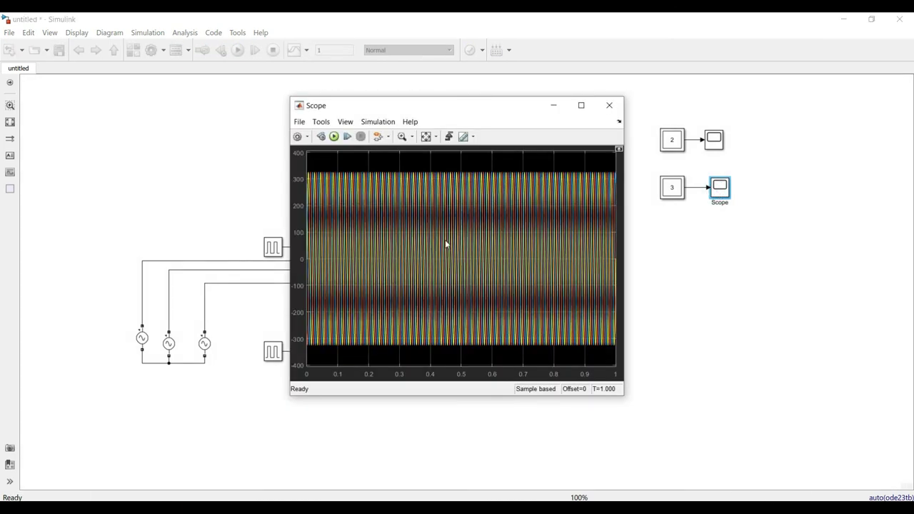
click(412, 137)
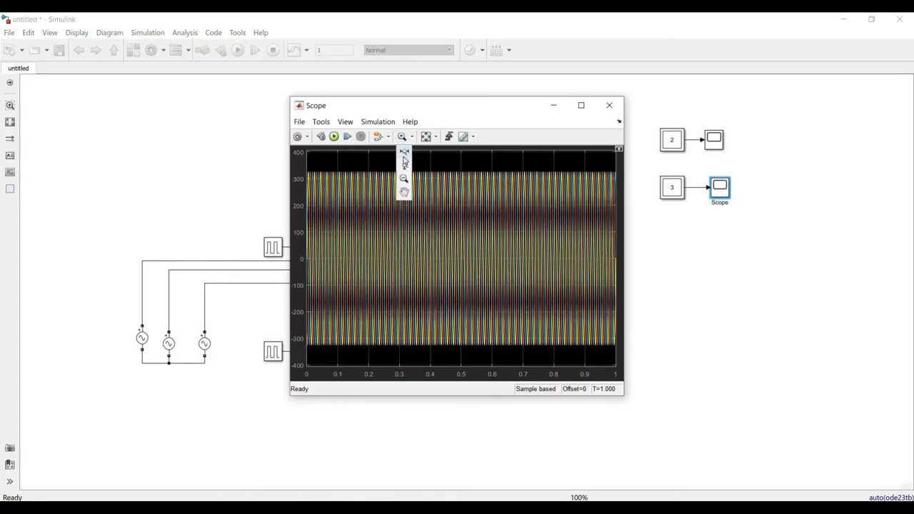
click(404, 153)
drag(409, 257, 303, 250)
drag(508, 245, 311, 239)
click(612, 105)
Examine the load waveforms on the scope of the measurement block labelled 2, zoomed in to a few pulses along the time axis.
click(710, 146)
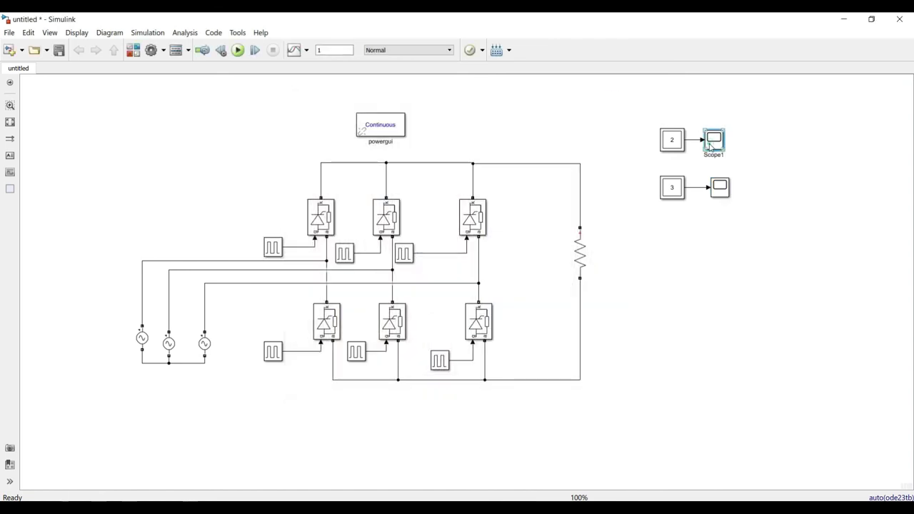
double_click(709, 146)
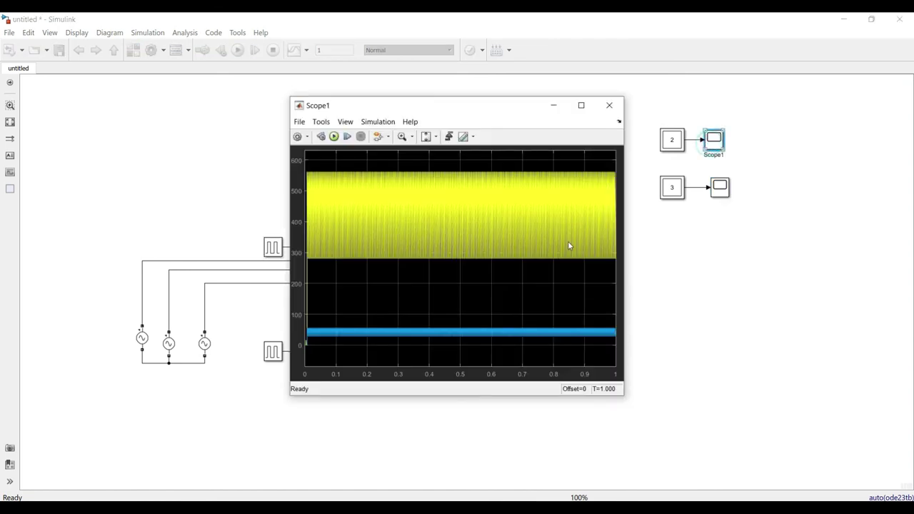
click(435, 137)
click(412, 136)
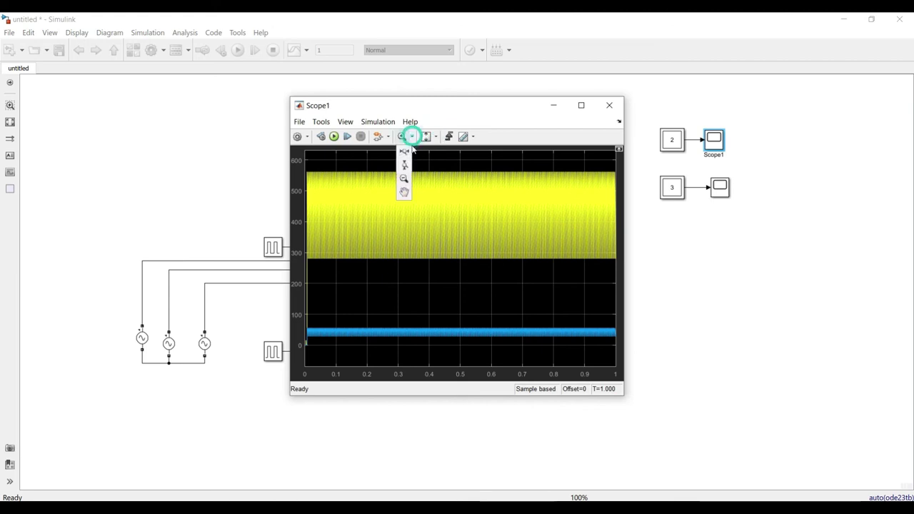
click(404, 166)
drag(339, 209, 458, 209)
drag(513, 209, 318, 211)
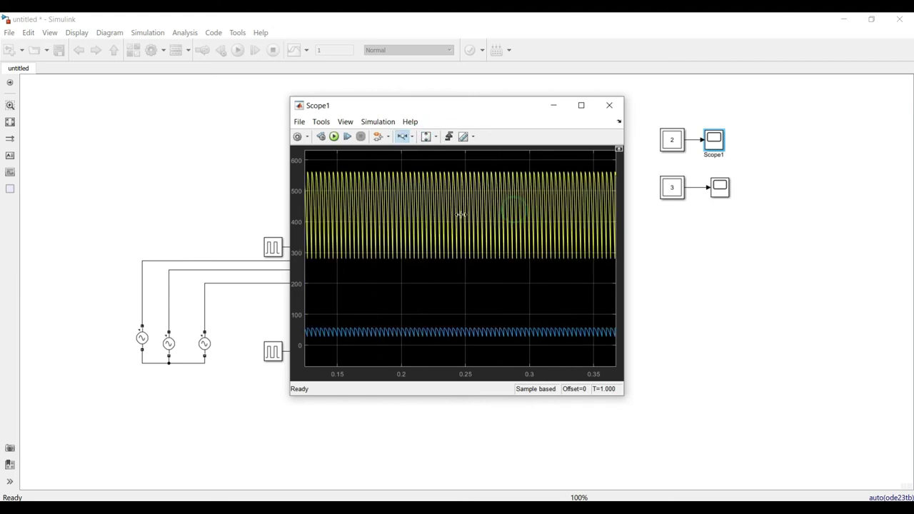
drag(464, 215, 272, 215)
drag(506, 199, 277, 198)
drag(443, 199, 330, 202)
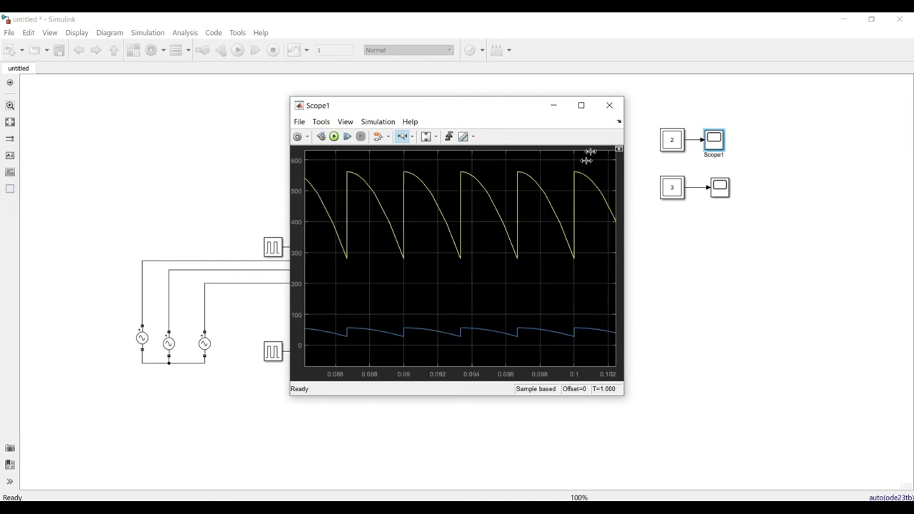
click(608, 108)
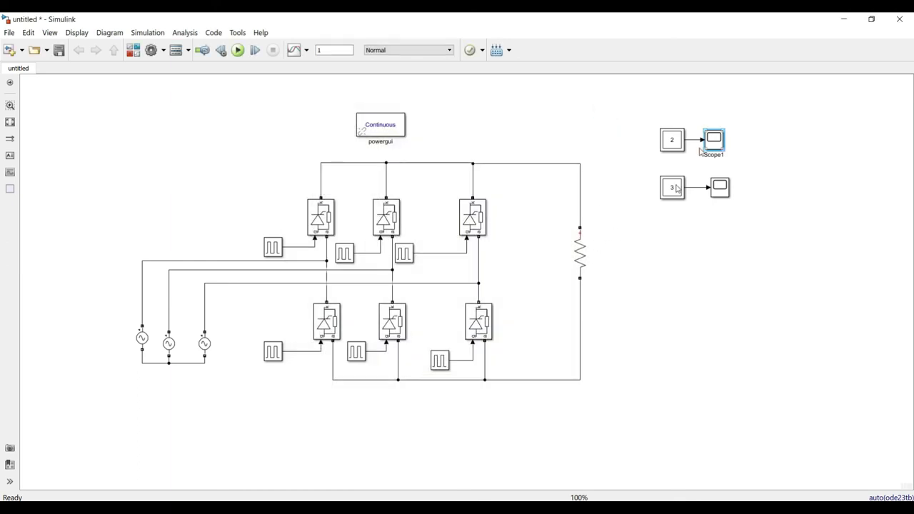
Add a Simulink Signal Routing Bus Selector block to the free area beside the load resistor.
double_click(628, 289)
text(bus se)
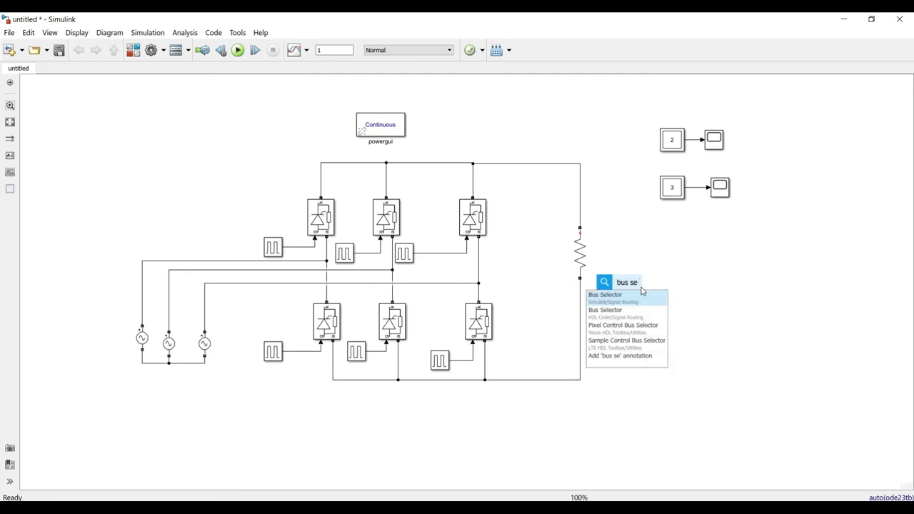
key(Return)
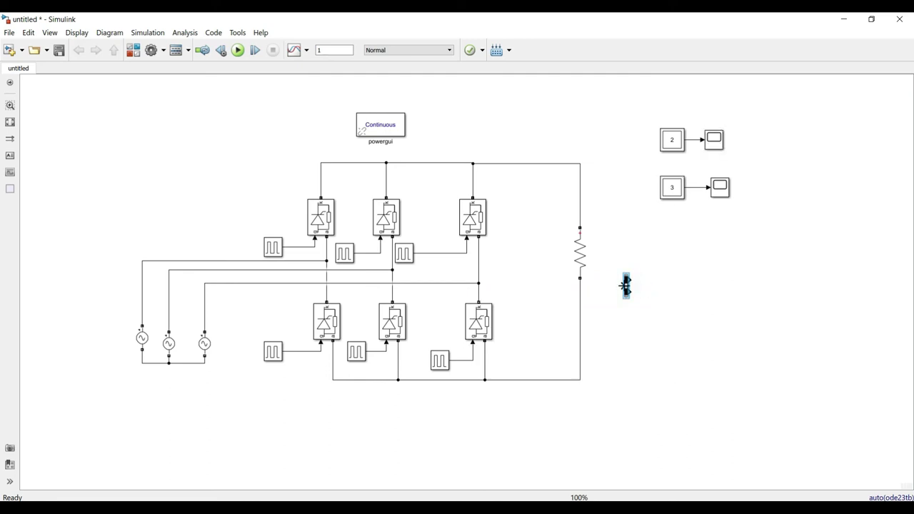
Place a copy of the load scope in the free area below the scopes and delete the original scope.
click(715, 140)
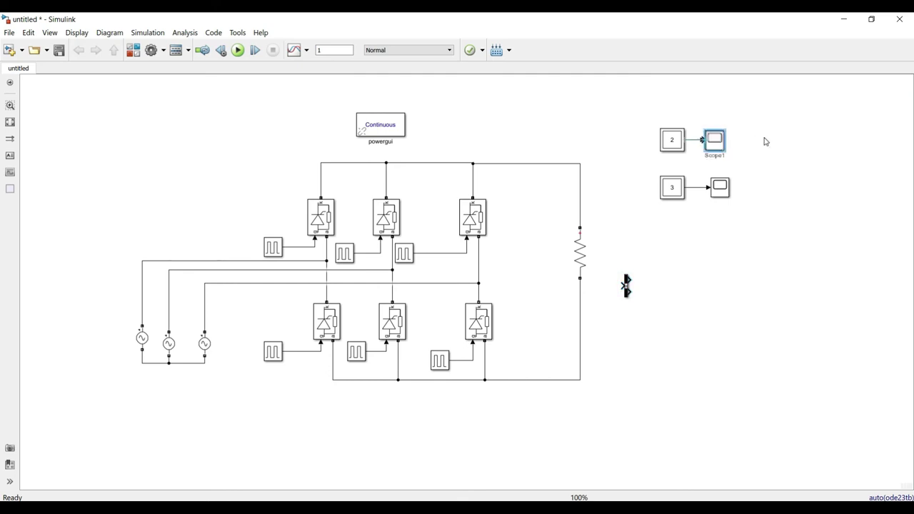
key(ctrl+v)
drag(761, 144, 774, 297)
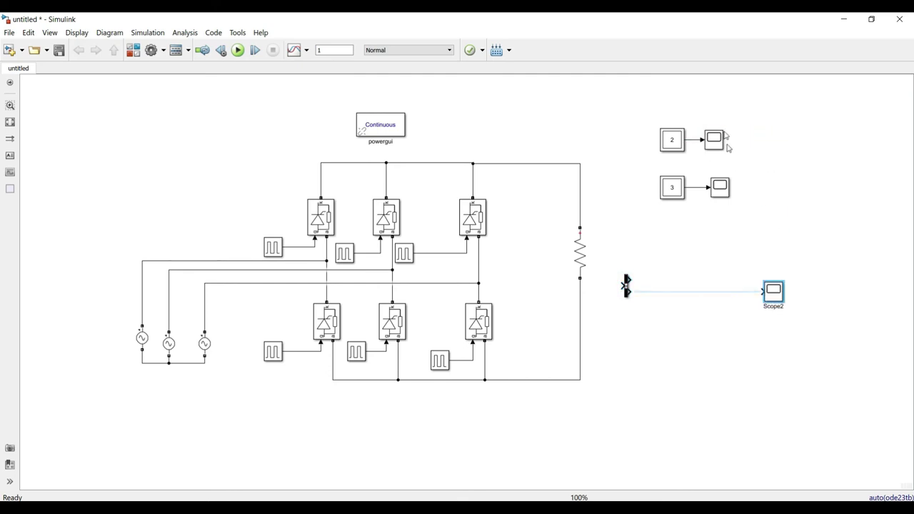
click(720, 143)
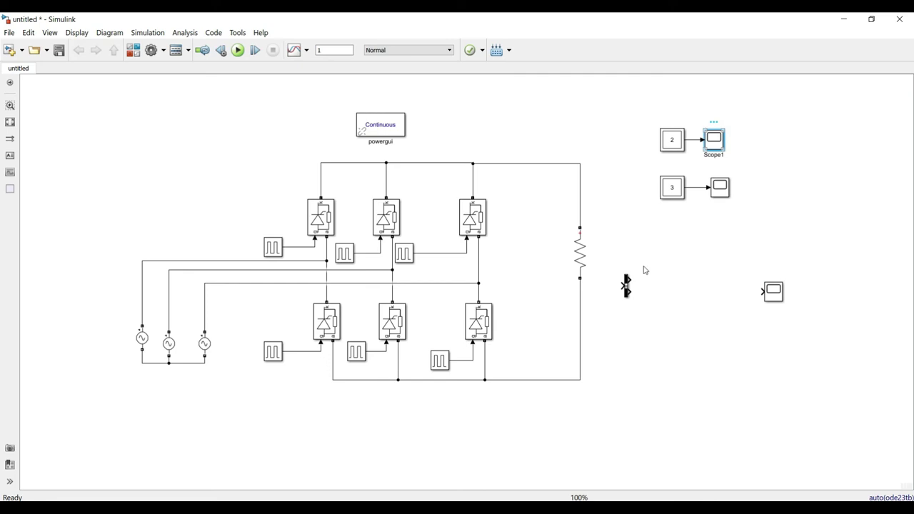
key(Delete)
Attach the Bus Selector's input to the open output line of the measurement block labelled 2.
drag(627, 286, 706, 140)
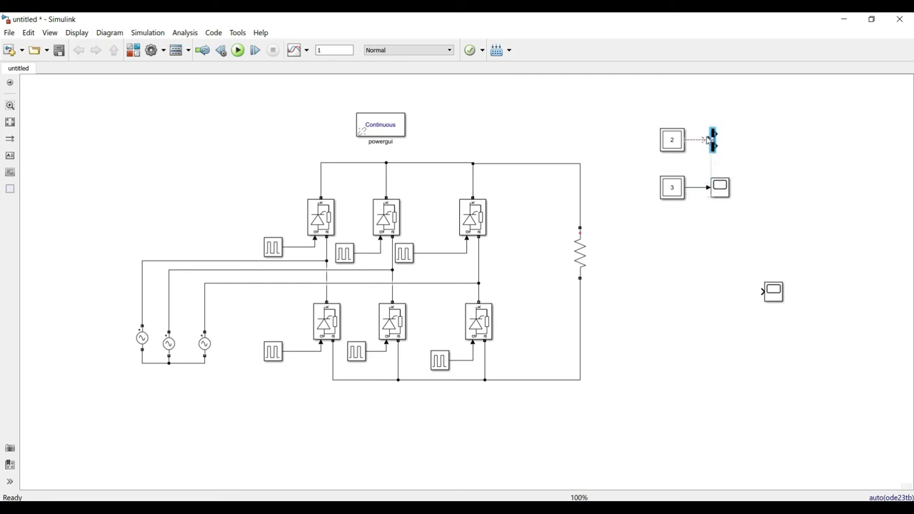
click(721, 140)
click(702, 139)
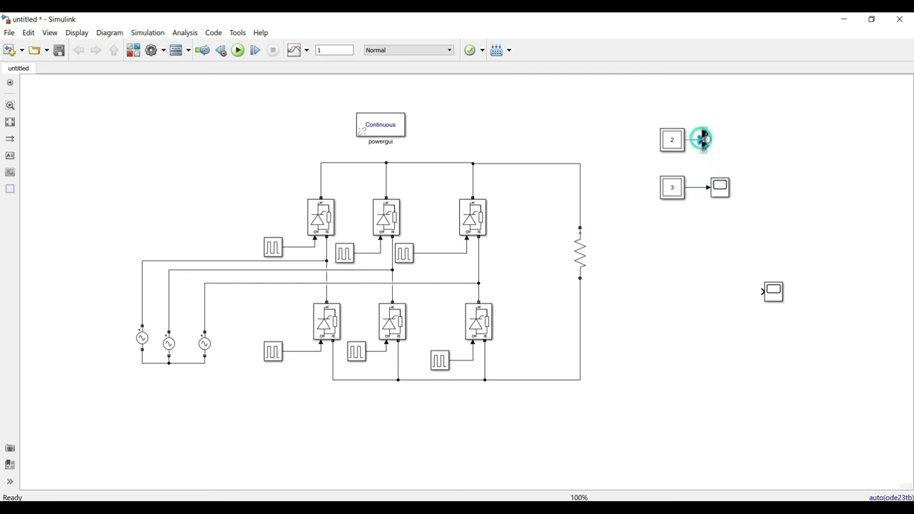
scroll(707, 139, up, 3)
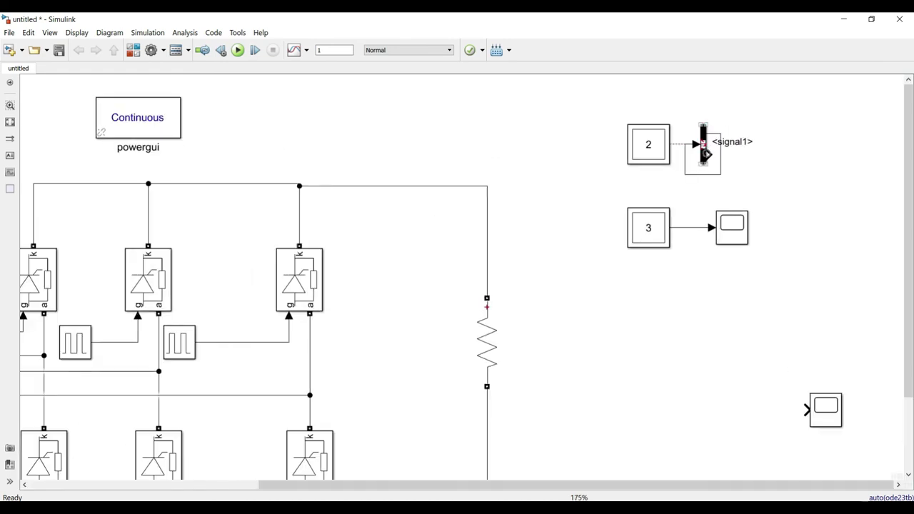
Delete the stray line looping around the Bus Selector and connect the copied scope to its first output.
key(Delete)
click(703, 143)
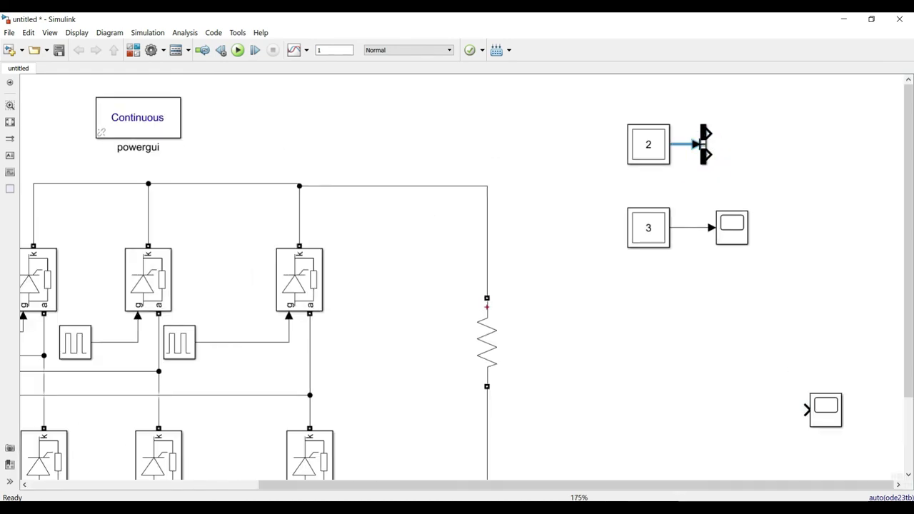
click(729, 144)
mouse_move(821, 420)
mouse_down()
mouse_move(753, 132)
mouse_move(722, 127)
mouse_move(710, 138)
mouse_up()
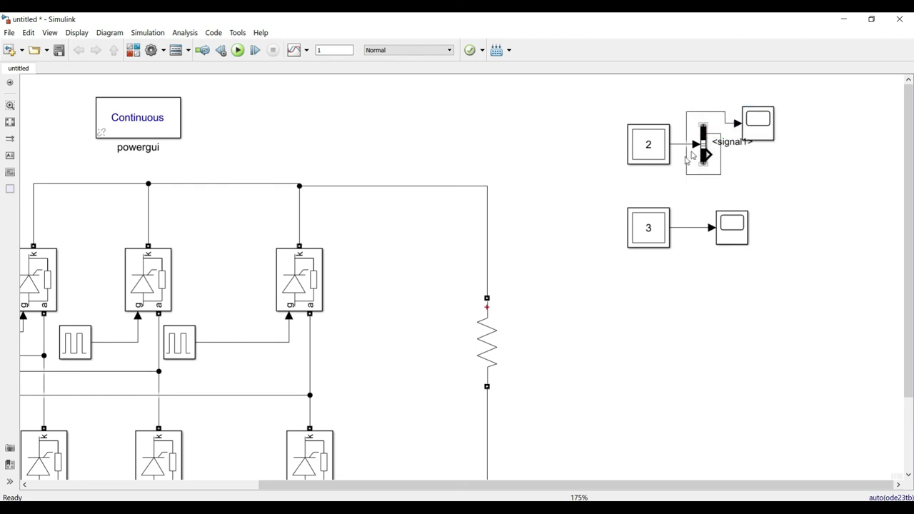
Refresh the input signal list in the Bus Selector's parameters to check which bus signals are available.
click(704, 147)
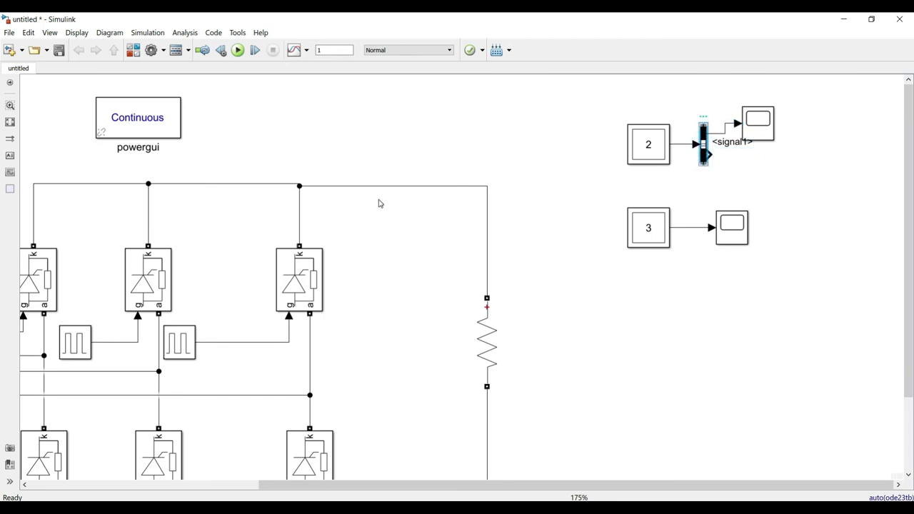
click(489, 162)
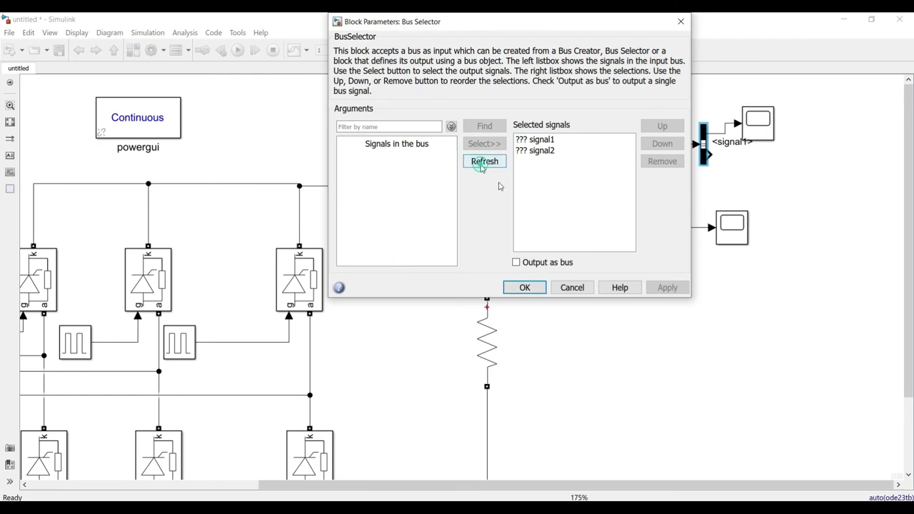
click(572, 288)
Add a Simulink Signal Routing Mux block in the free area below the measurement blocks.
double_click(639, 330)
text(mux)
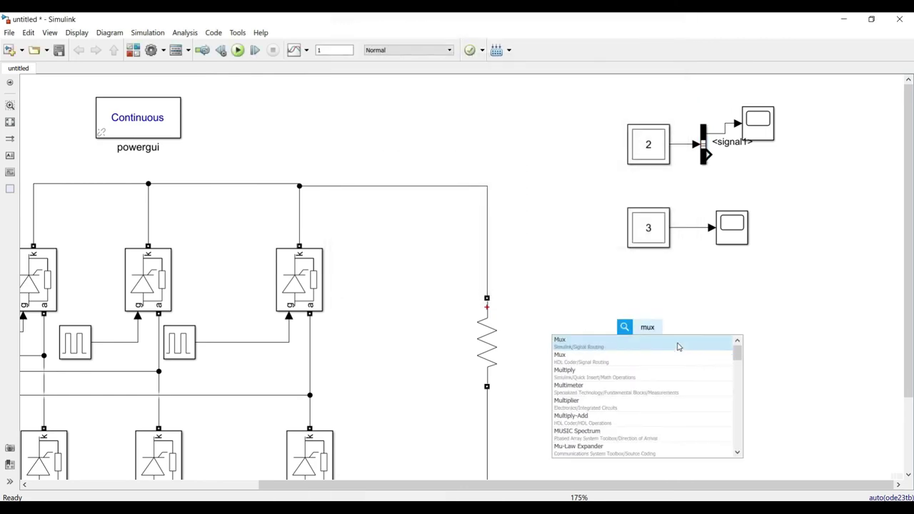
key(Return)
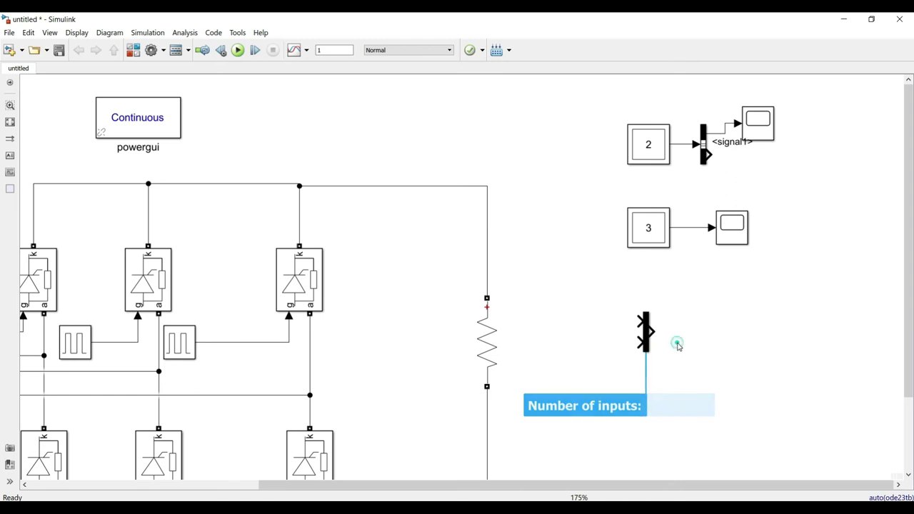
double_click(675, 343)
text(de)
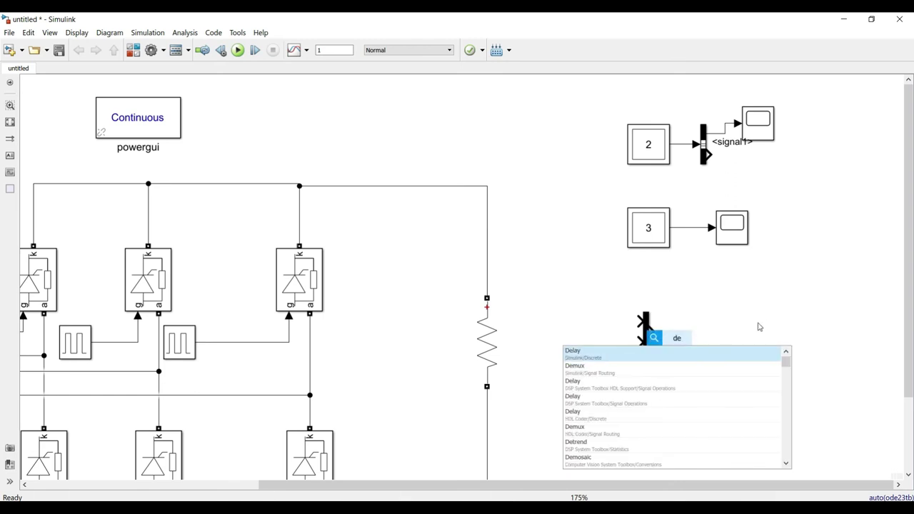
click(594, 367)
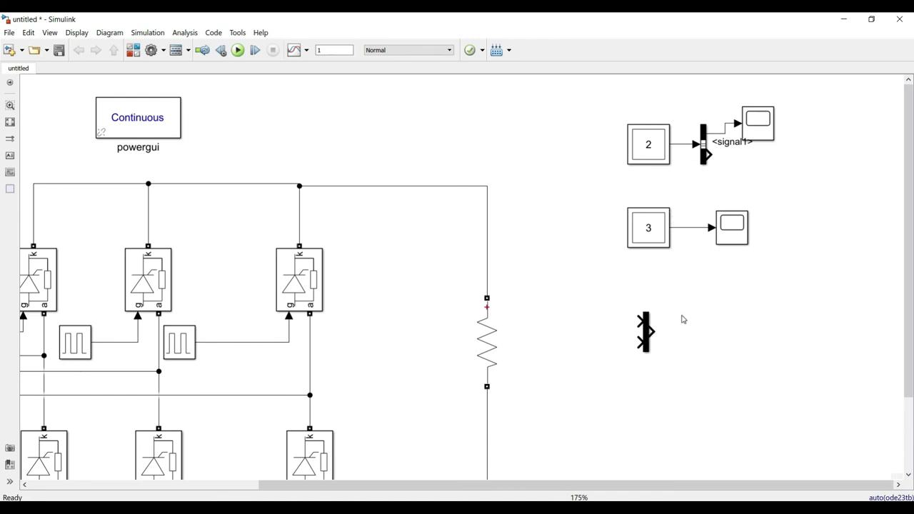
Delete the Mux block below the measurement blocks and try to insert a Simulink Signal Routing Demux in its place.
click(646, 331)
key(Delete)
double_click(646, 333)
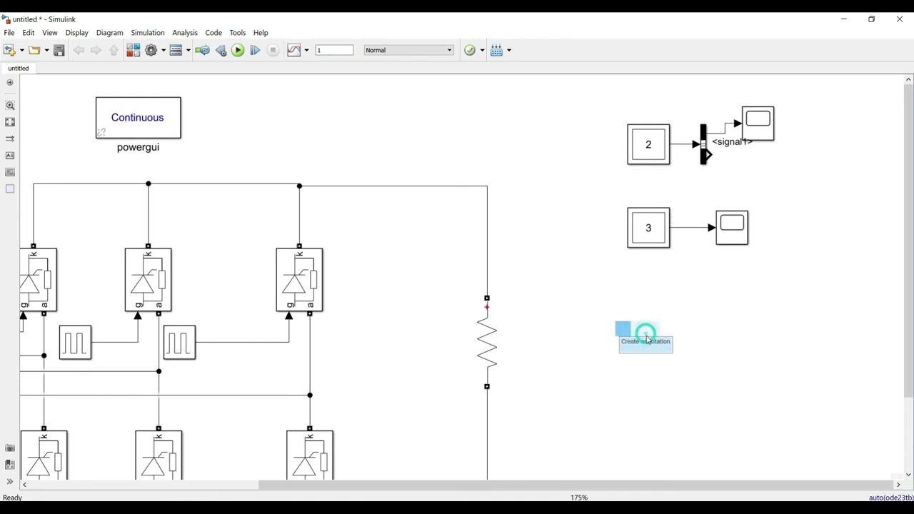
text(de)
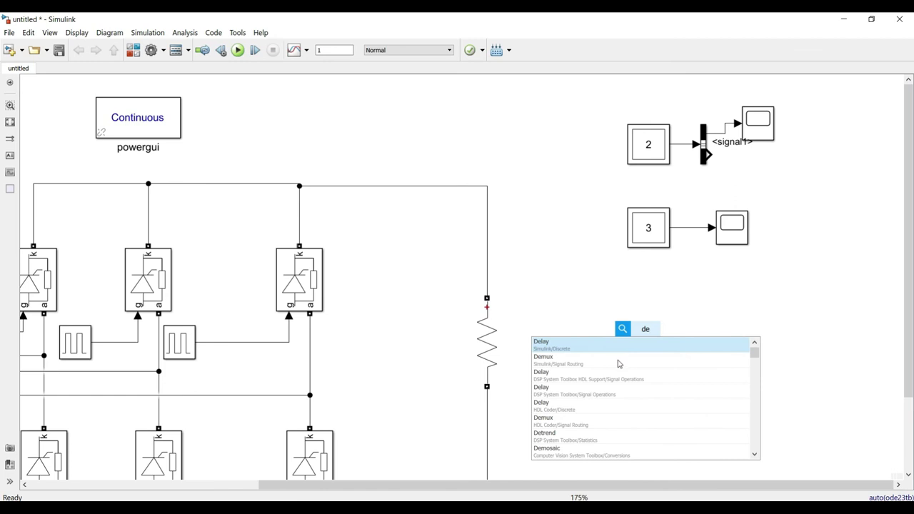
click(545, 364)
Move the measurement block labelled 2 away from the Bus Selector and delete the line between them.
drag(656, 143, 614, 144)
click(674, 144)
key(Delete)
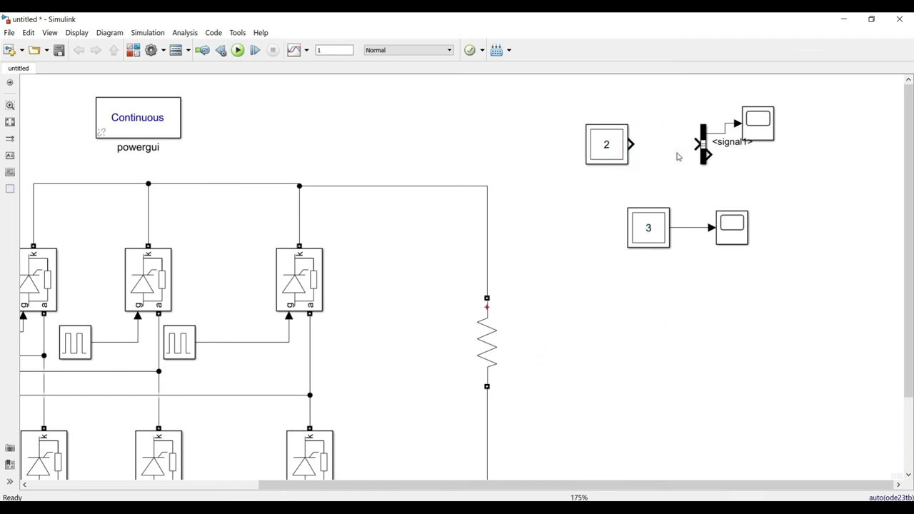
double_click(591, 340)
text(demu)
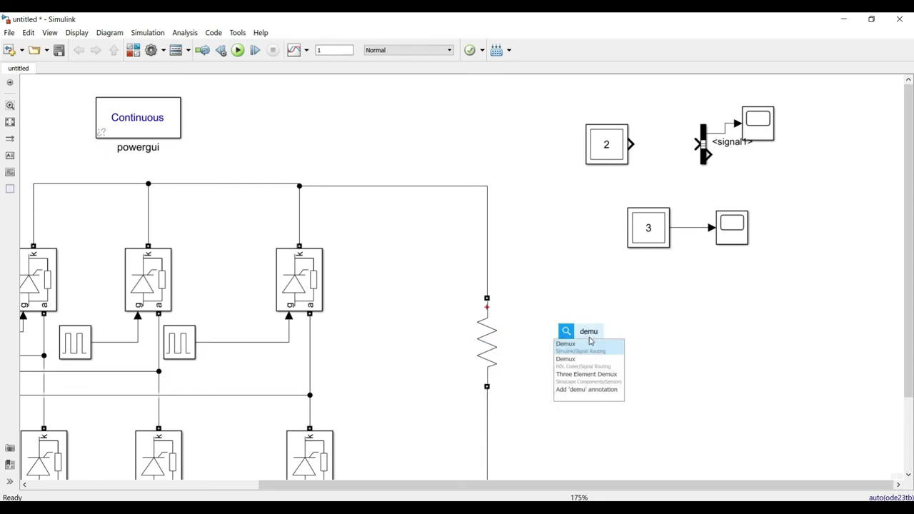
click(583, 347)
double_click(602, 307)
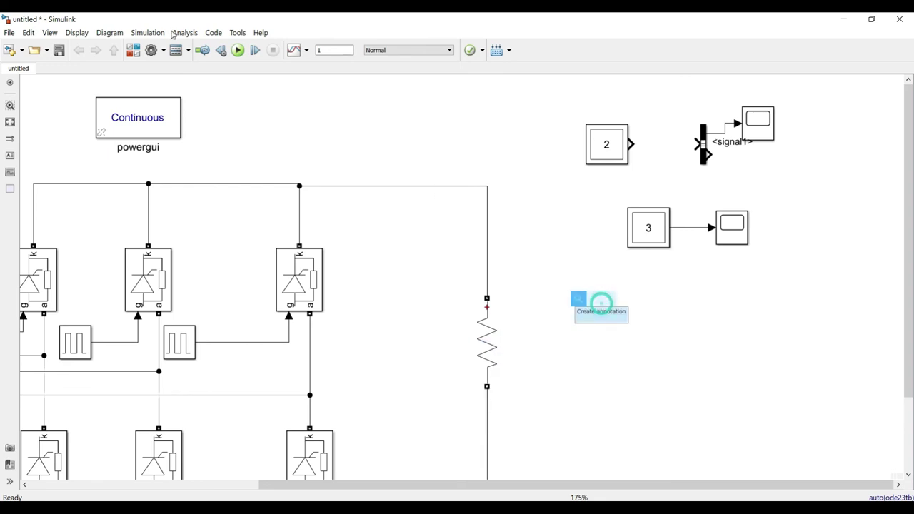
Find the Simulink Demux block in the Library Browser and add it to the untitled model.
click(135, 53)
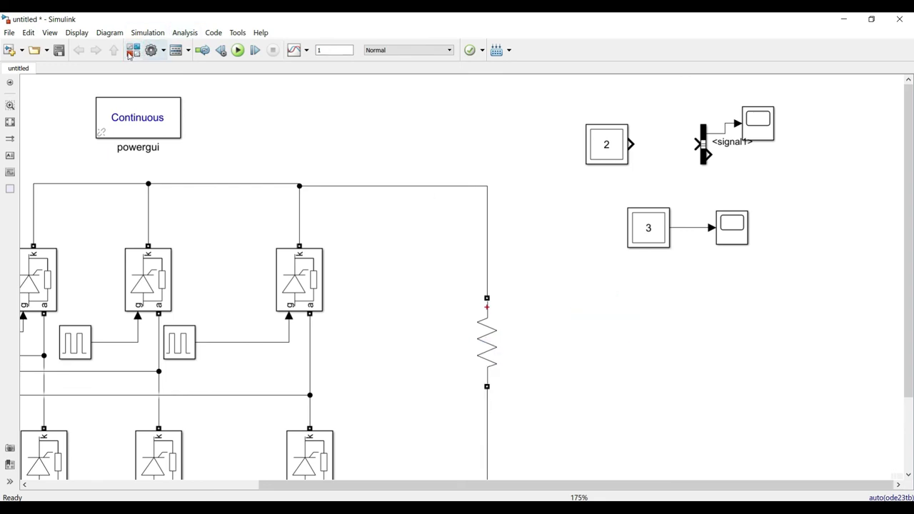
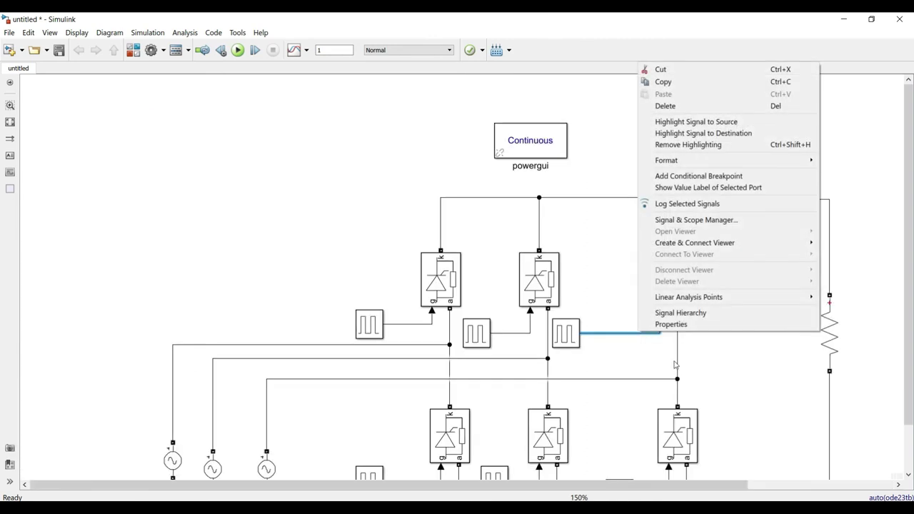
click(708, 363)
drag(608, 482, 826, 480)
click(802, 363)
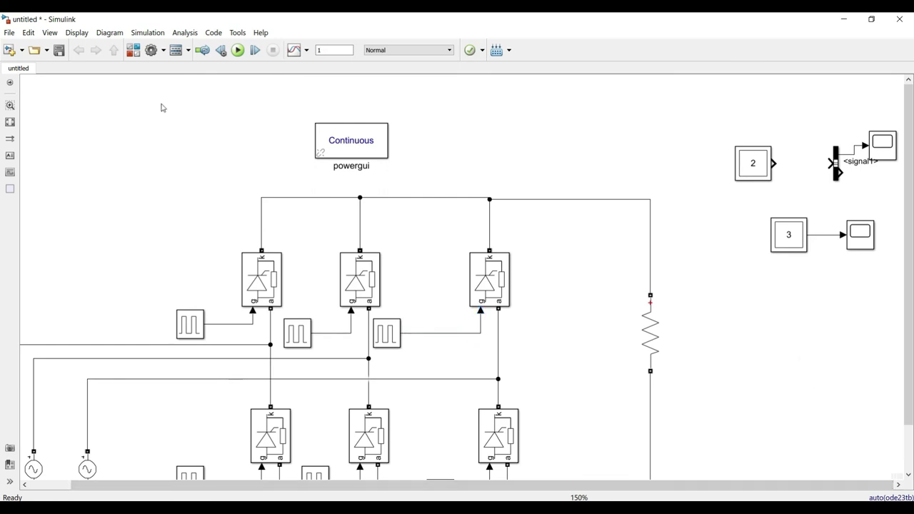
click(141, 53)
click(73, 36)
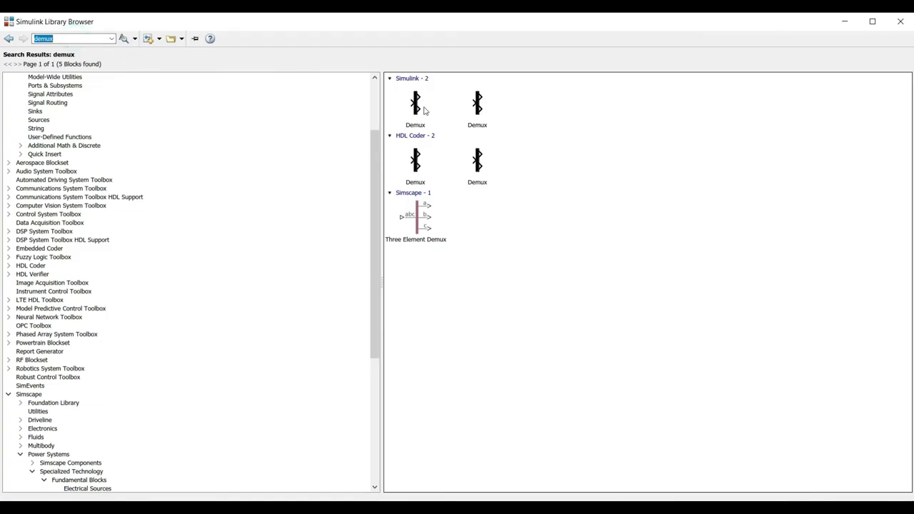
right_click(431, 111)
click(434, 115)
click(900, 21)
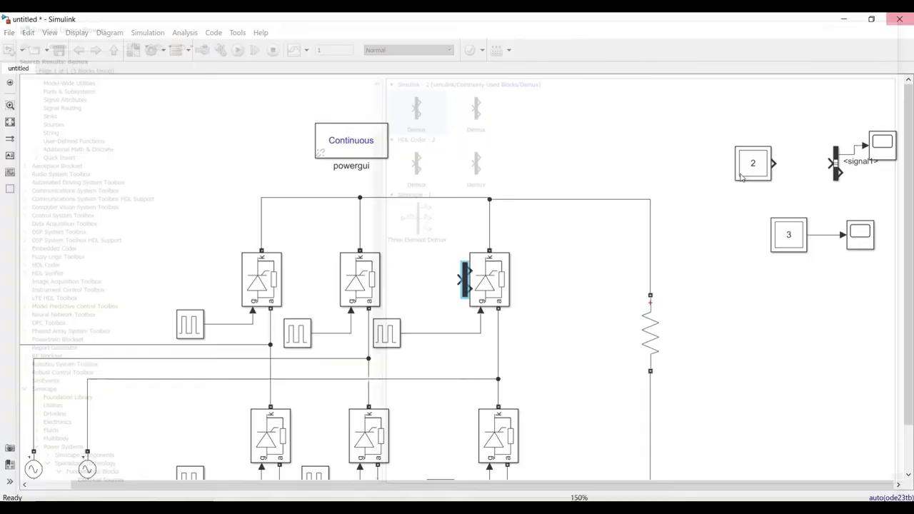
Place the Demux beside the measurement block labelled 2 and connect that block's output to the Demux input.
drag(465, 280, 781, 166)
click(779, 160)
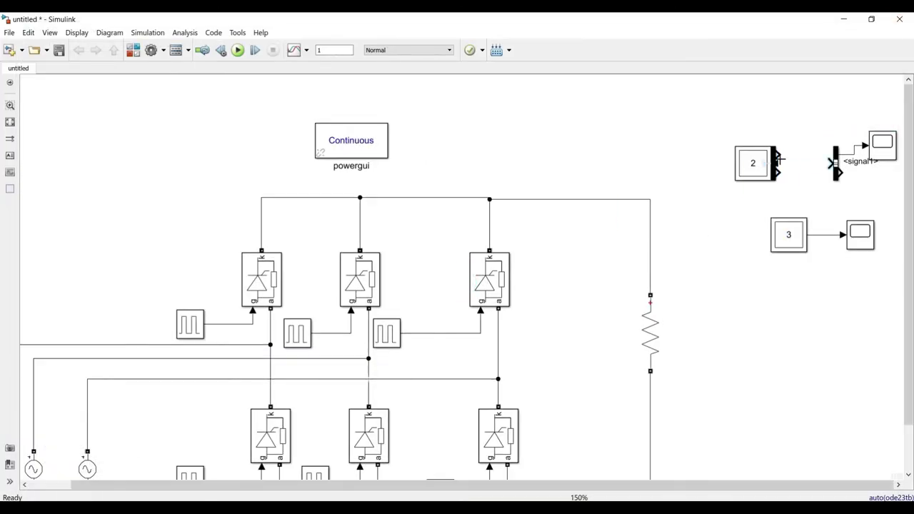
drag(751, 169, 770, 164)
Delete the Bus Selector, then connect the Demux's first output to the existing scope and its second output to a copied scope.
click(836, 163)
key(Delete)
drag(844, 153, 779, 153)
drag(875, 152, 853, 178)
click(840, 172)
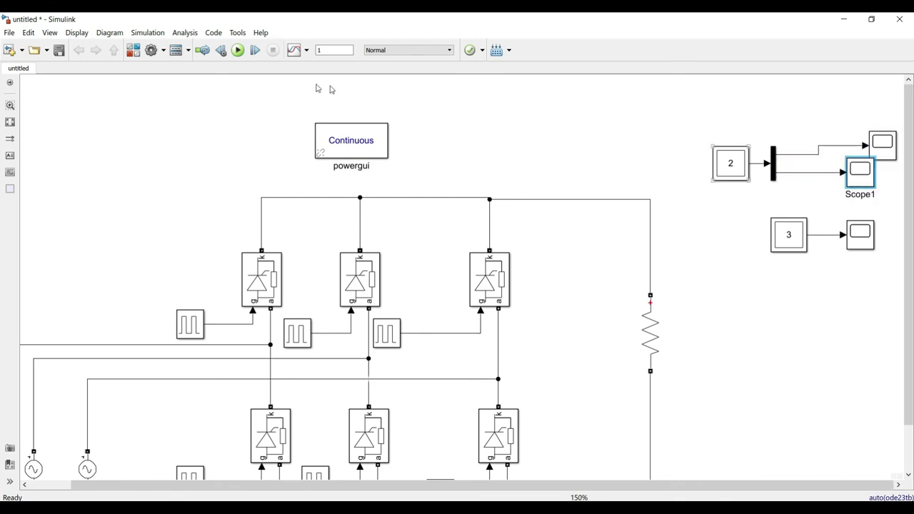
Run the simulation and view the waveform on the scope attached to the Demux's second output.
click(238, 50)
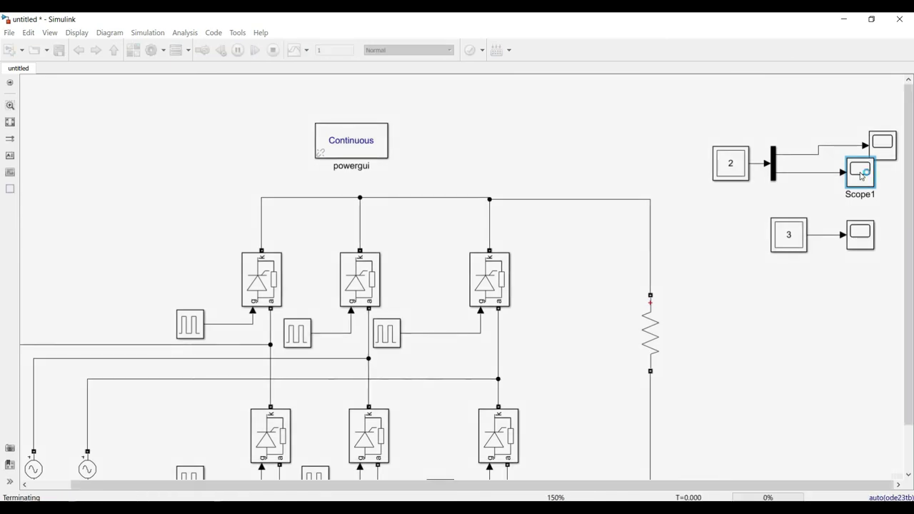
double_click(861, 177)
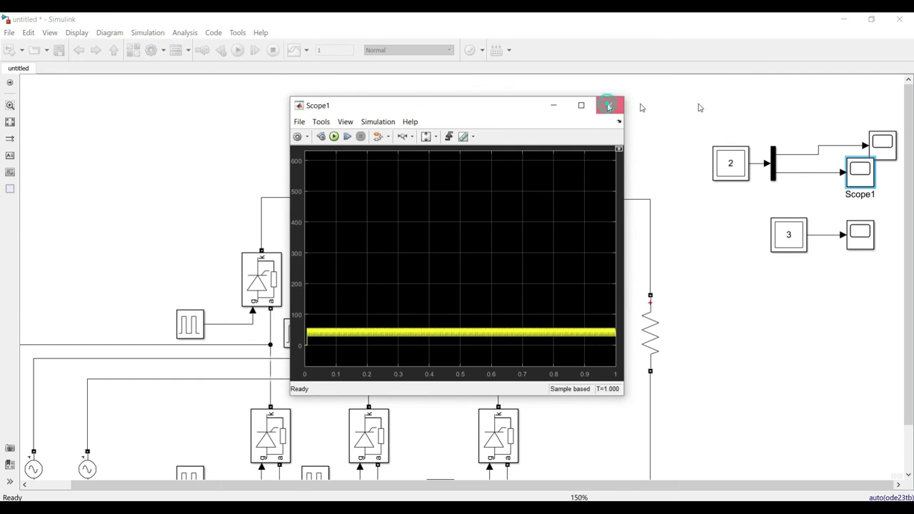
click(609, 106)
Inspect the waveform on the scope at the Demux's first output, enlarged along the time axis to about 0.35–0.5.
click(884, 142)
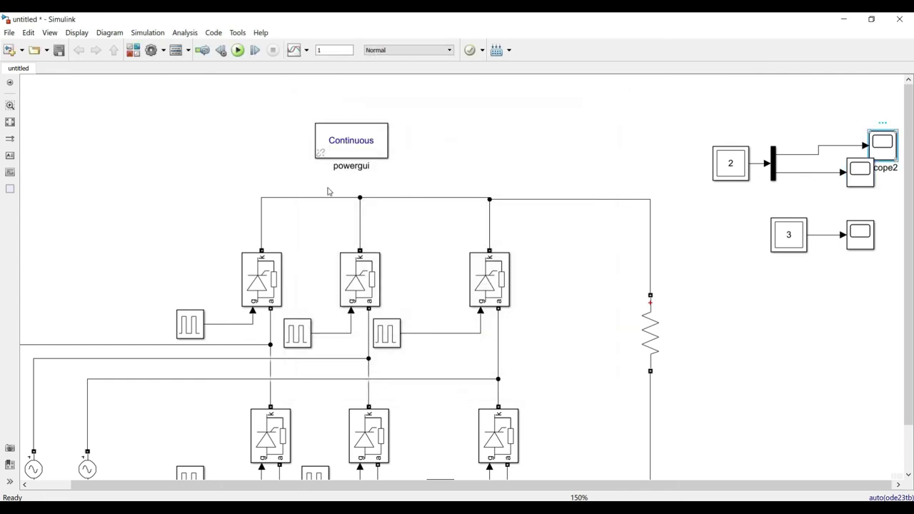
click(402, 136)
click(365, 195)
click(391, 202)
click(332, 212)
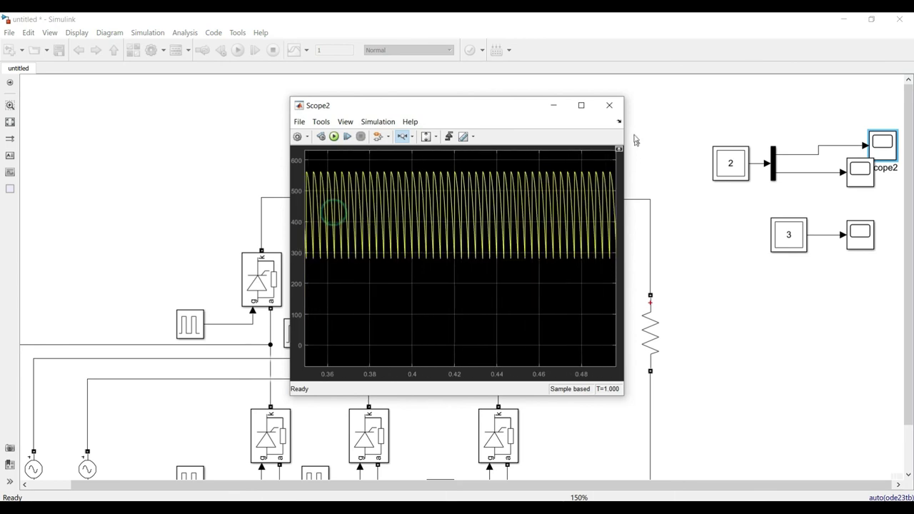
click(609, 105)
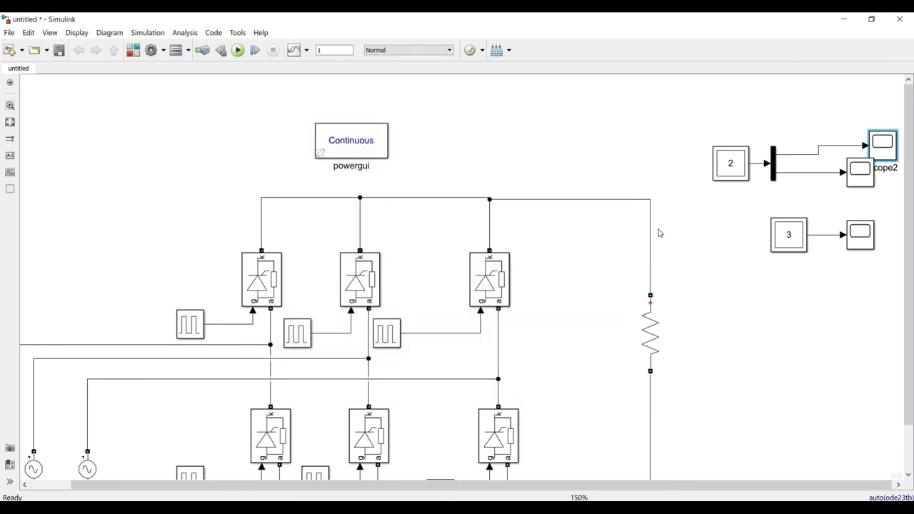
Search the block library for mean and add the Mean block below measurement block 3, fed from the Demux's first output.
double_click(690, 292)
click(132, 50)
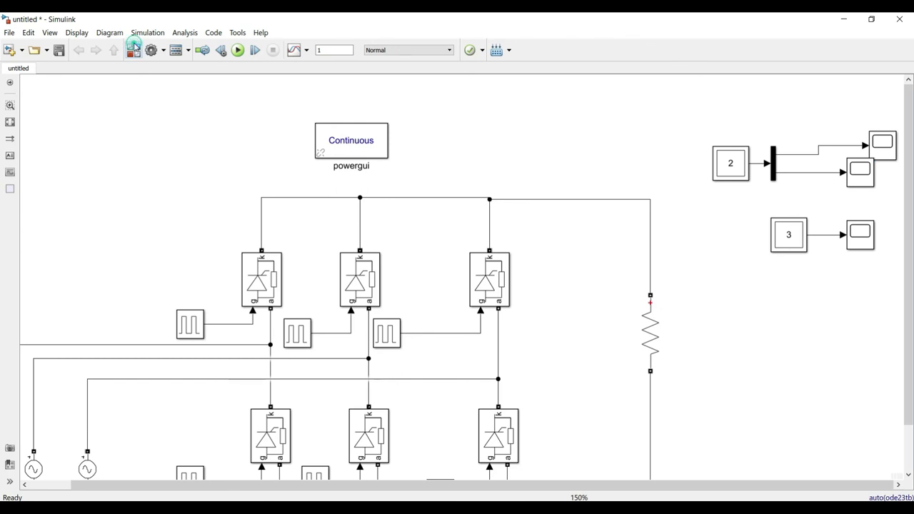
text(mean)
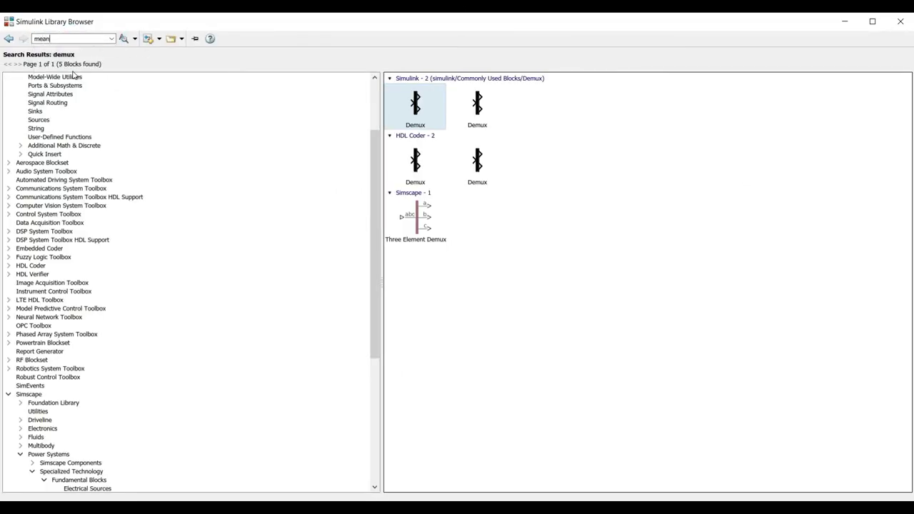
key(Return)
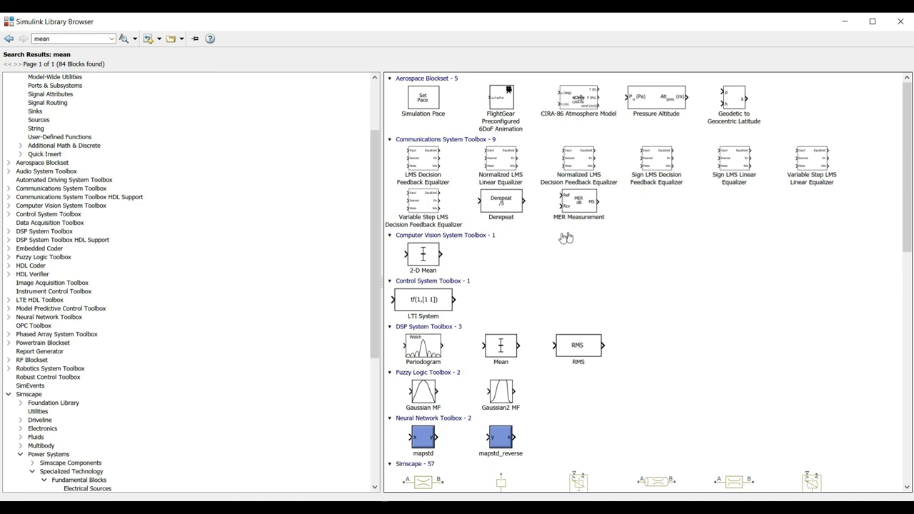
scroll(477, 274, down, 3)
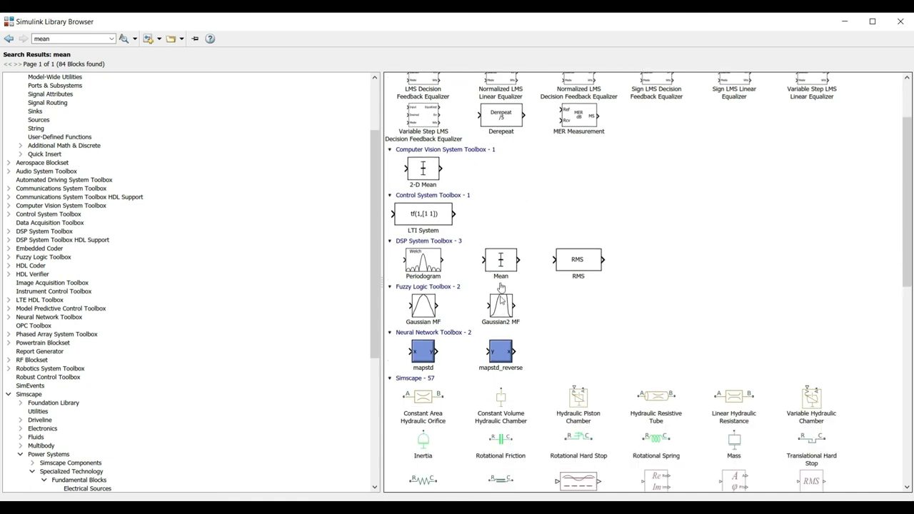
click(554, 270)
scroll(528, 270, up, 3)
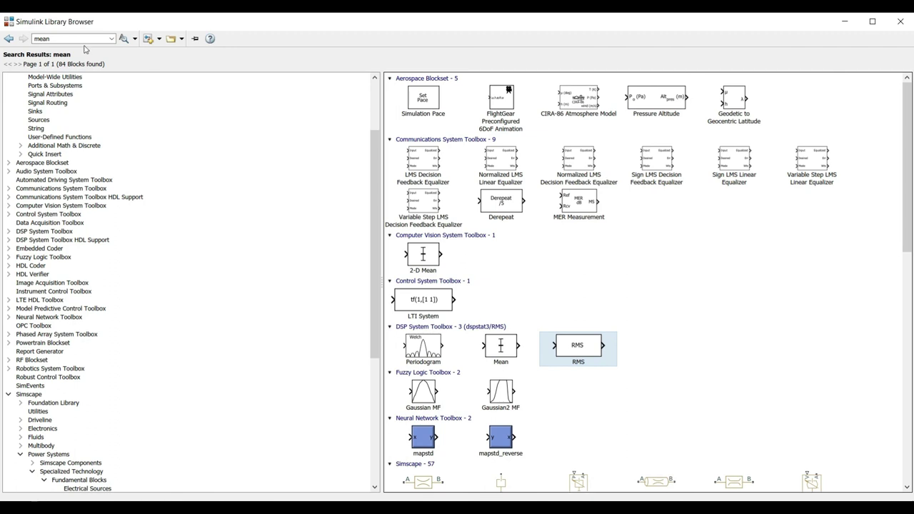
scroll(538, 285, down, 4)
scroll(538, 285, down, 12)
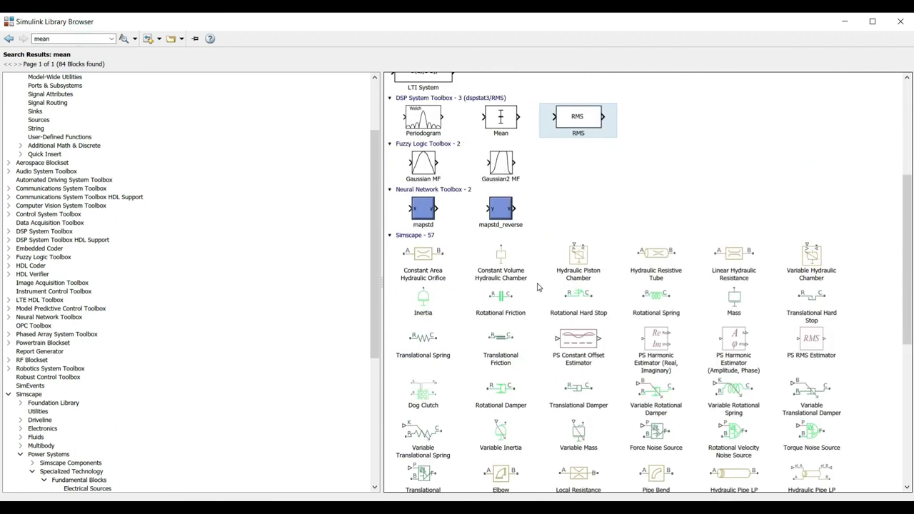
right_click(517, 395)
click(535, 398)
click(899, 21)
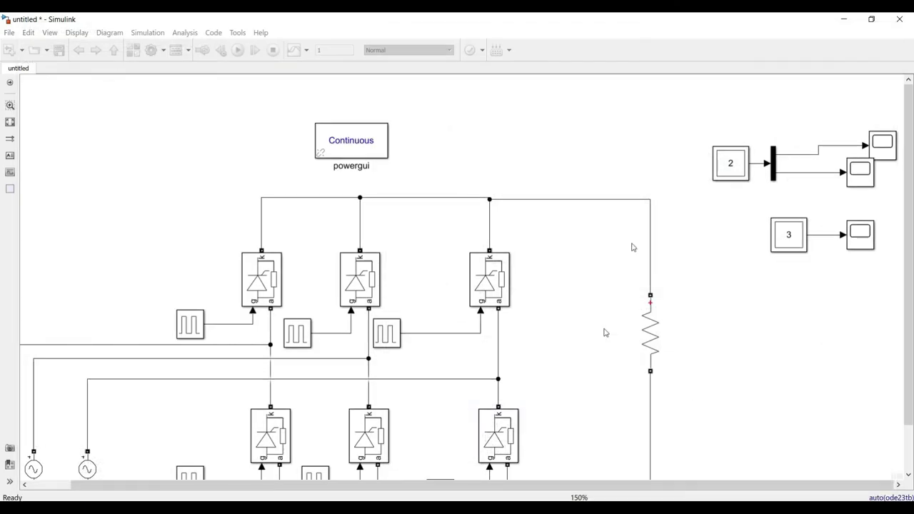
mouse_move(462, 283)
mouse_down()
mouse_move(840, 307)
mouse_move(794, 155)
mouse_up()
Add a Display block below the Mean block and connect it to the Mean block's output.
double_click(795, 379)
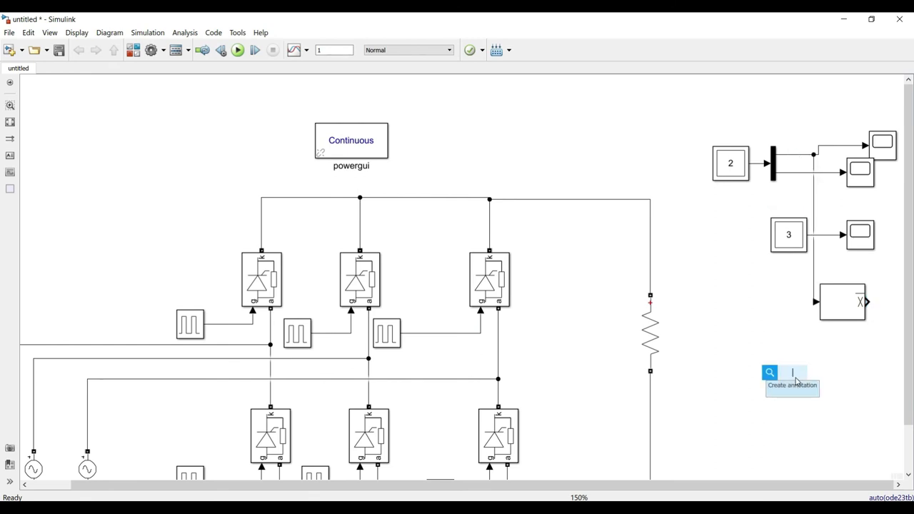
text(display)
key(Return)
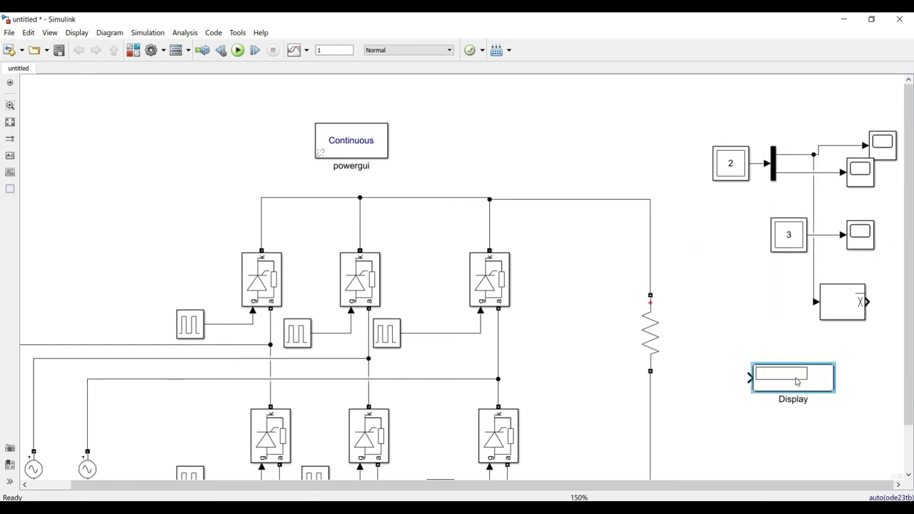
drag(750, 377, 866, 303)
drag(814, 388, 825, 433)
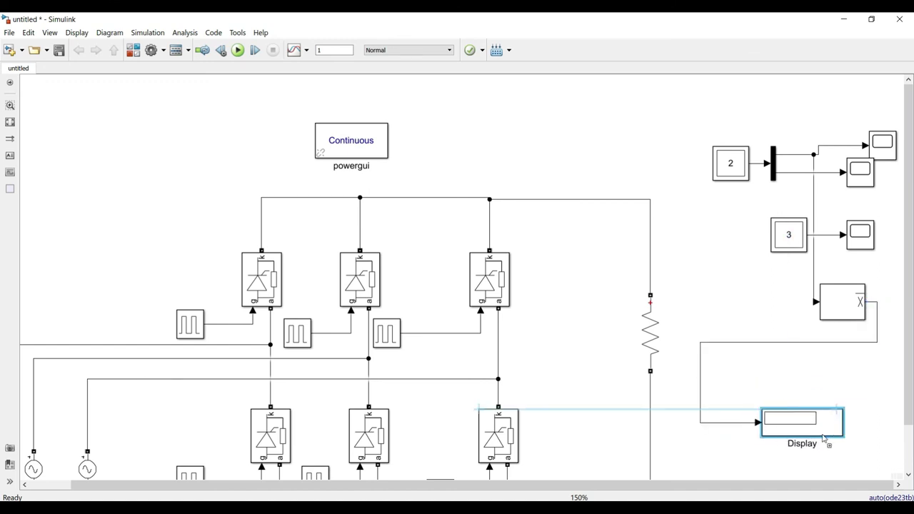
Run the simulation, then switch to PowerPoint and highlight the calculated Vo result on the Calculations slide.
click(238, 50)
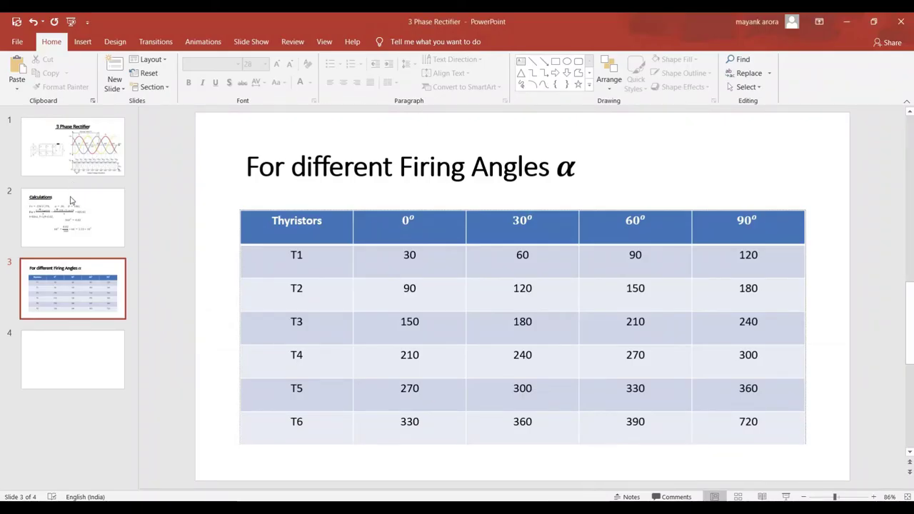
click(71, 200)
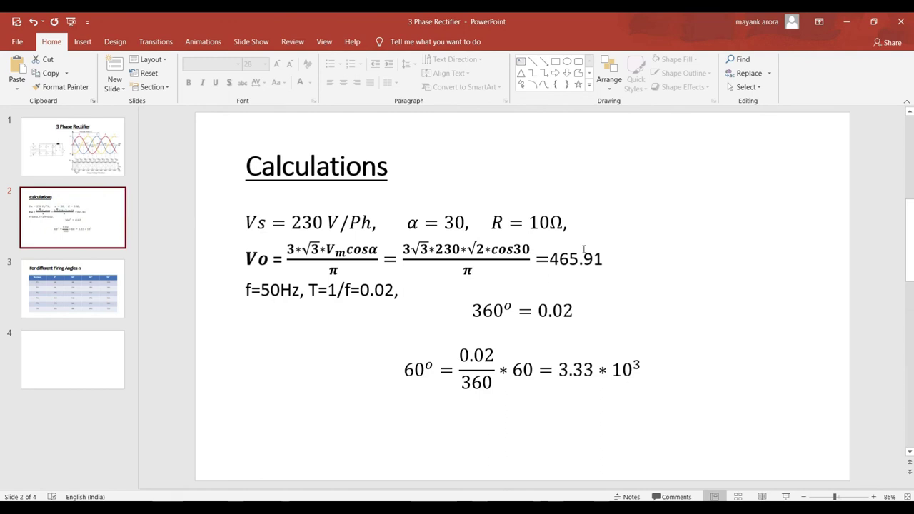
click(613, 254)
drag(612, 254, 550, 259)
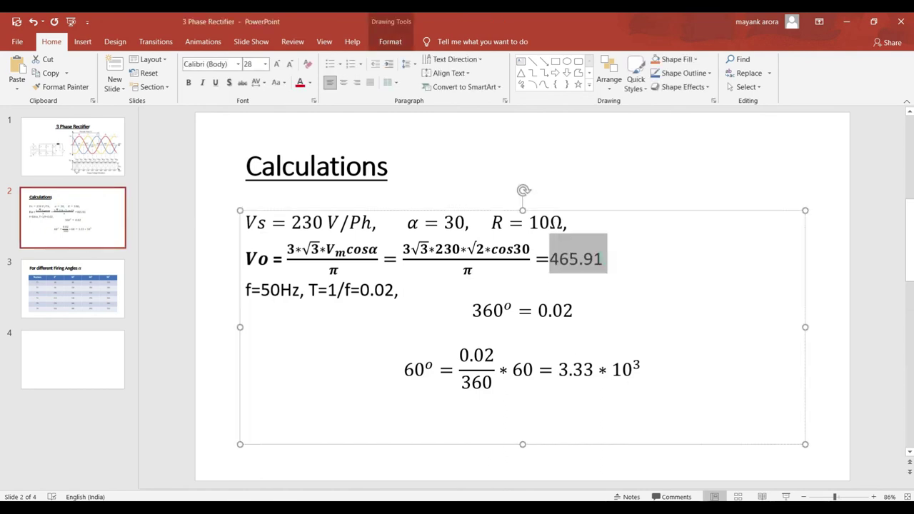
Switch back to the untitled Simulink model and compare the Display block's reading with the calculated Vo.
mouse_move(394, 508)
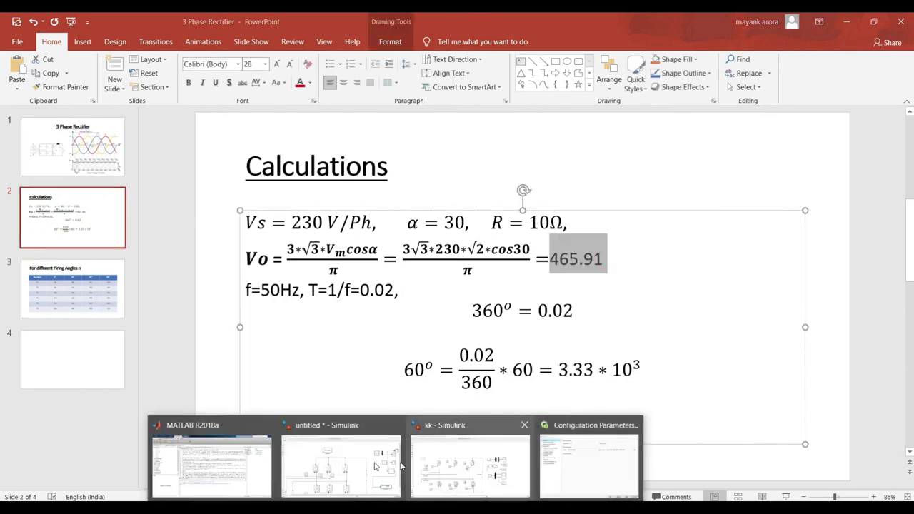
click(377, 464)
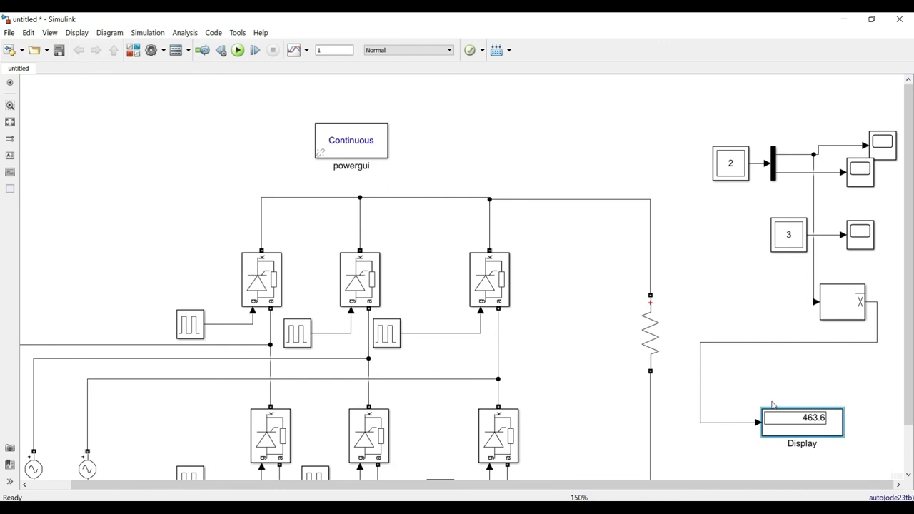
drag(424, 485, 328, 486)
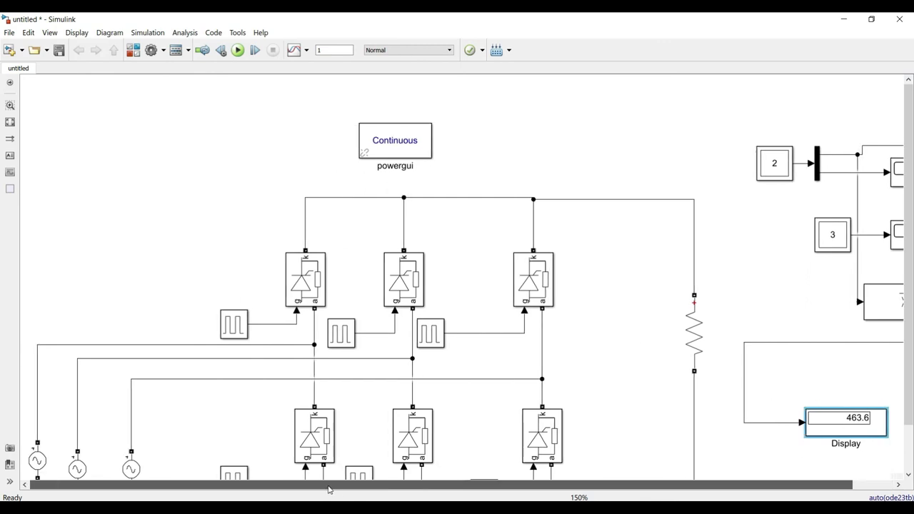
Open Scope2 on the Demux's first output, enlarge the waveform over about the first 0.035 s to examine it, and close the scope.
scroll(330, 429, down, 1)
scroll(330, 429, down, 1)
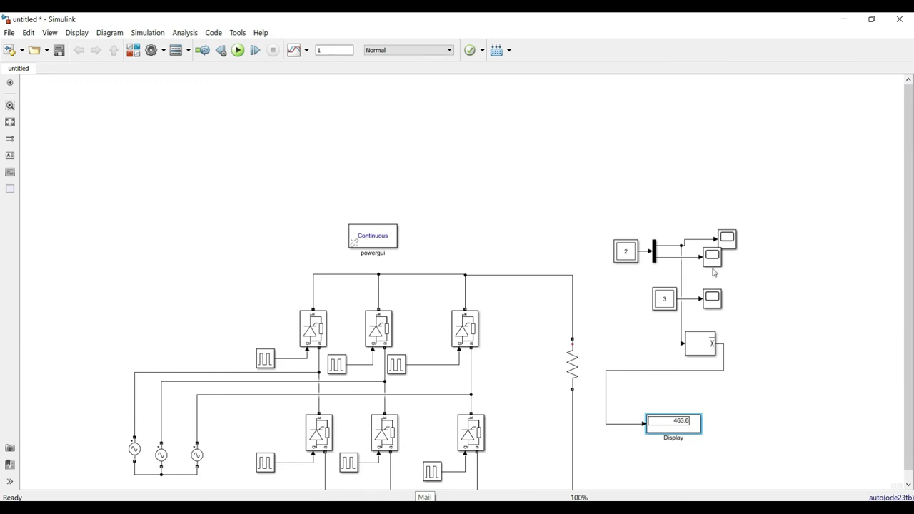
double_click(726, 238)
click(465, 213)
click(382, 219)
click(404, 219)
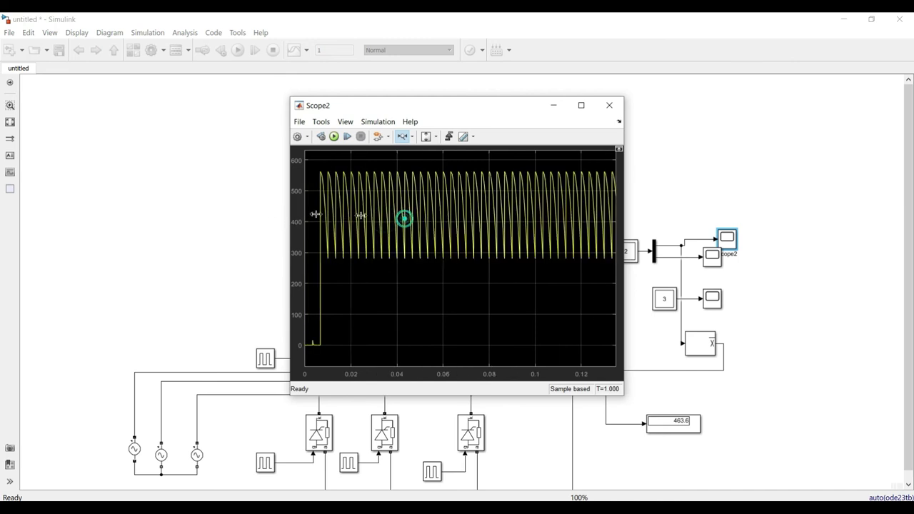
drag(405, 219, 278, 218)
drag(562, 220, 305, 220)
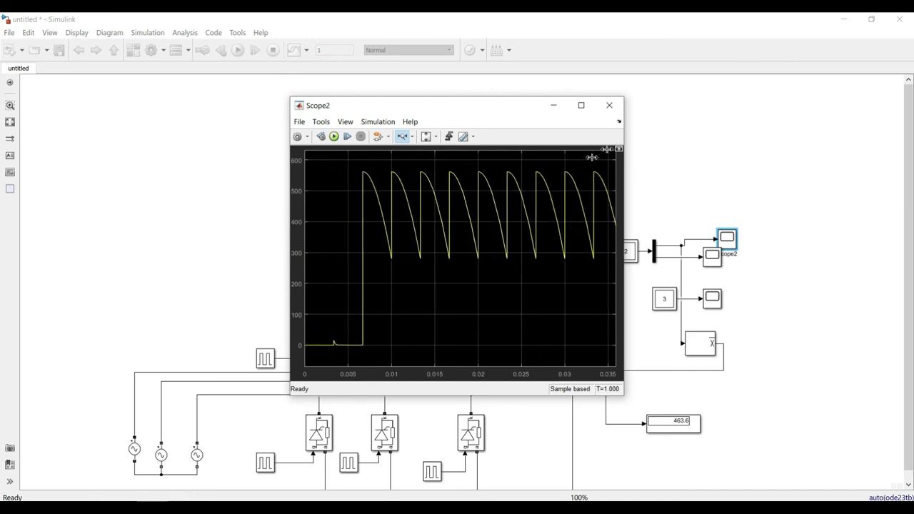
click(609, 105)
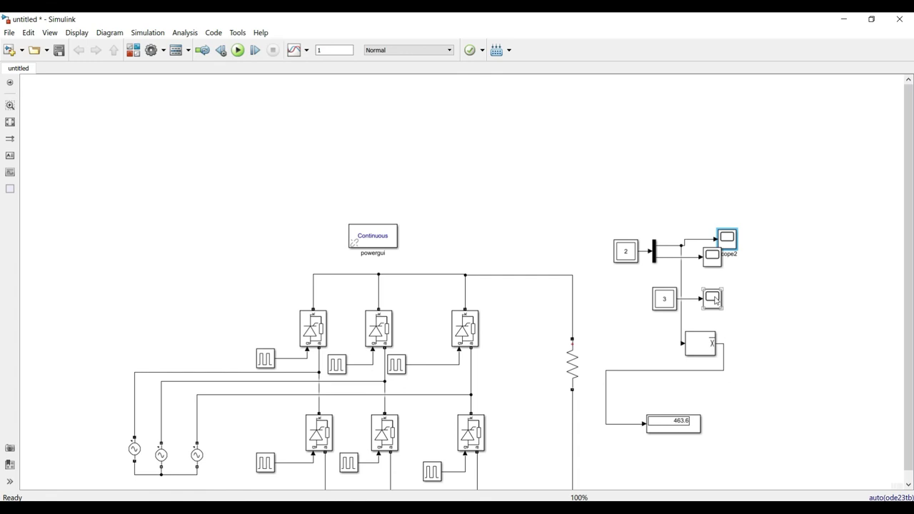
Switch to PowerPoint and review the 0°, 60° and 90° columns of the thyristor table on the slide For different Firing Angles α.
click(557, 457)
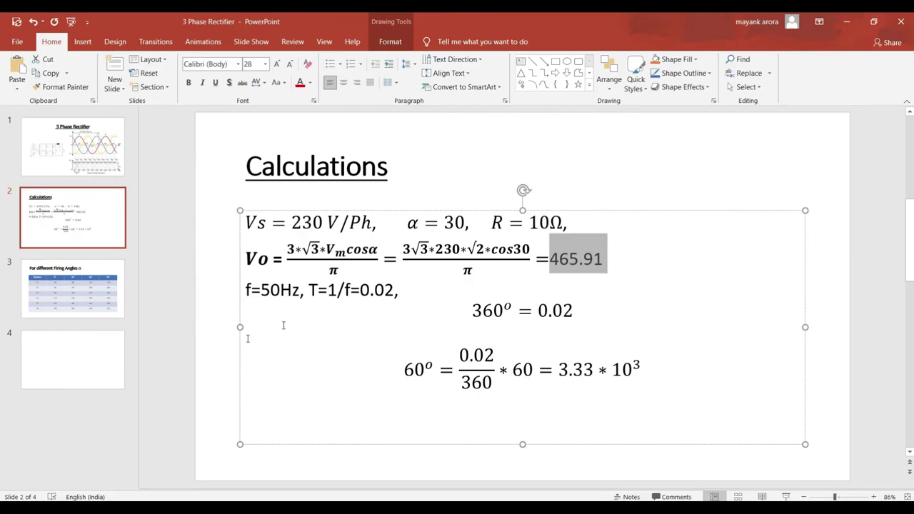
click(105, 299)
click(406, 220)
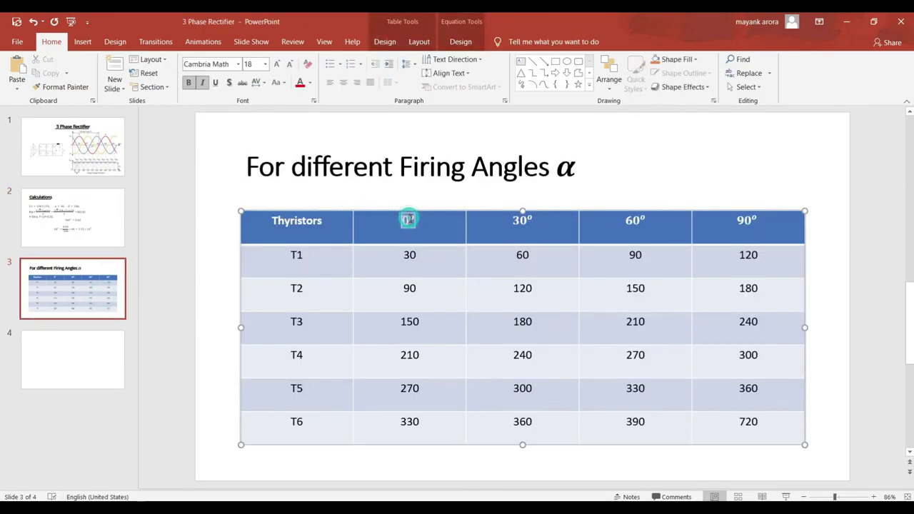
click(626, 230)
double_click(747, 222)
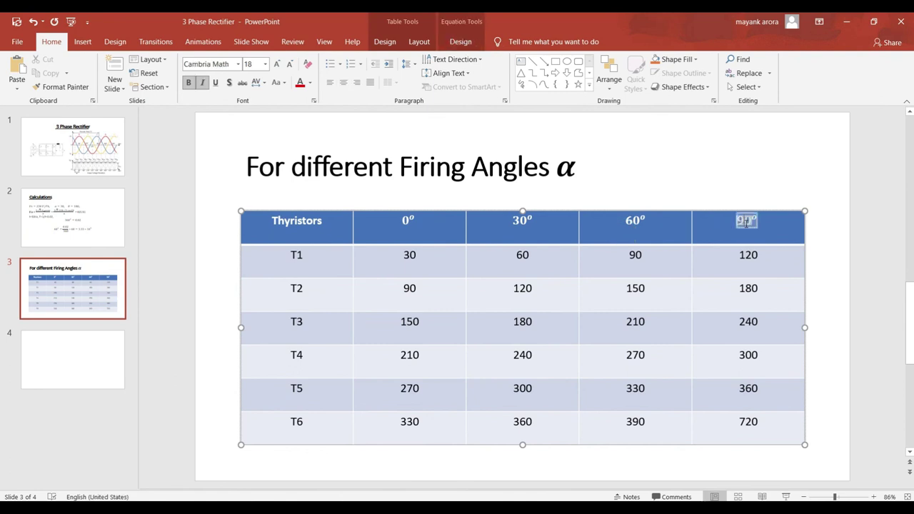